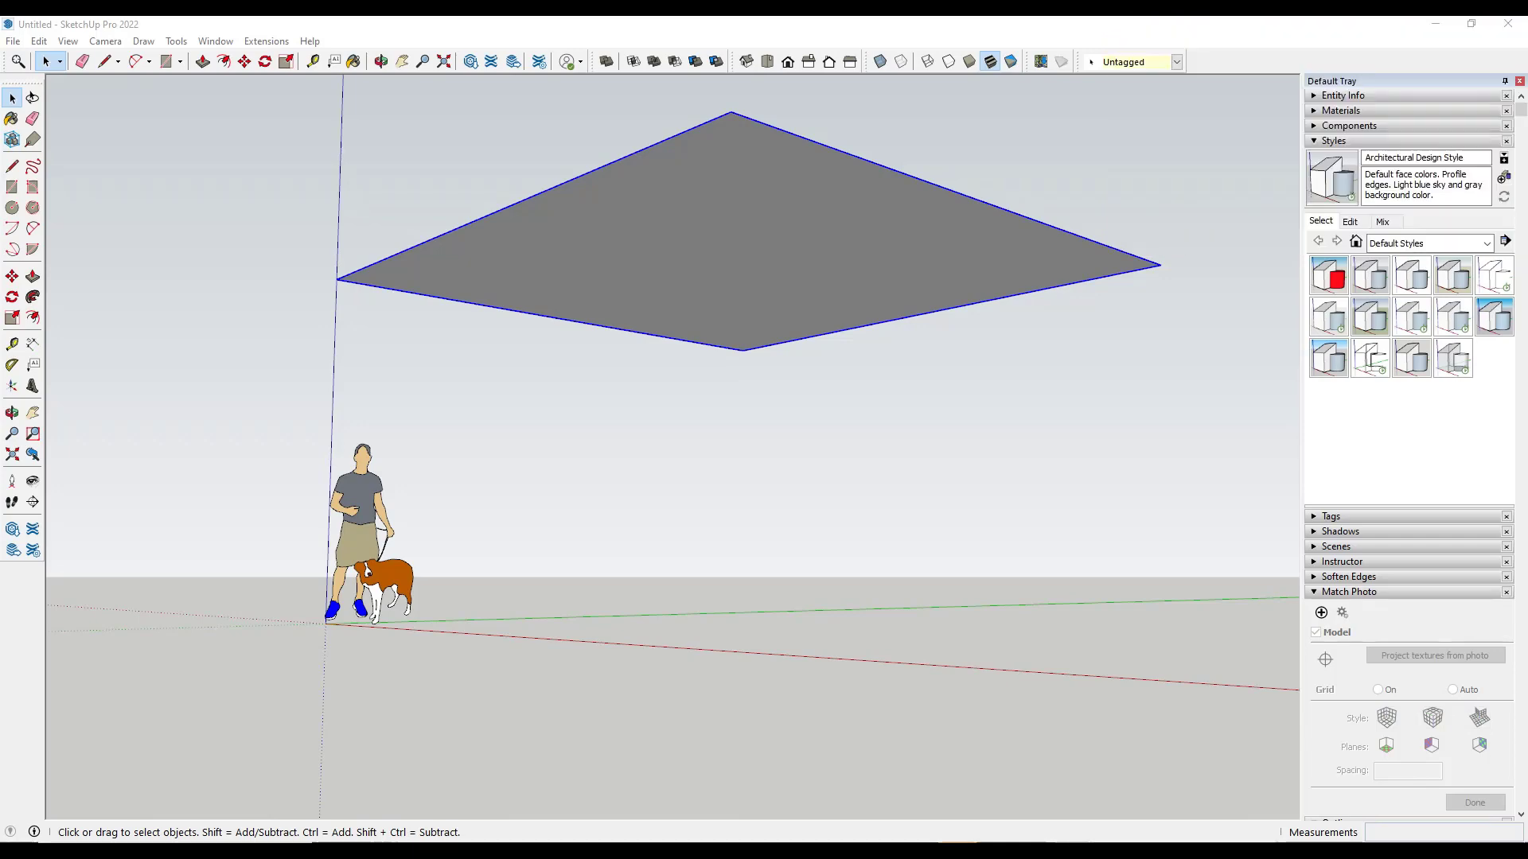
{"action": "key", "text": "alt+Tab"}
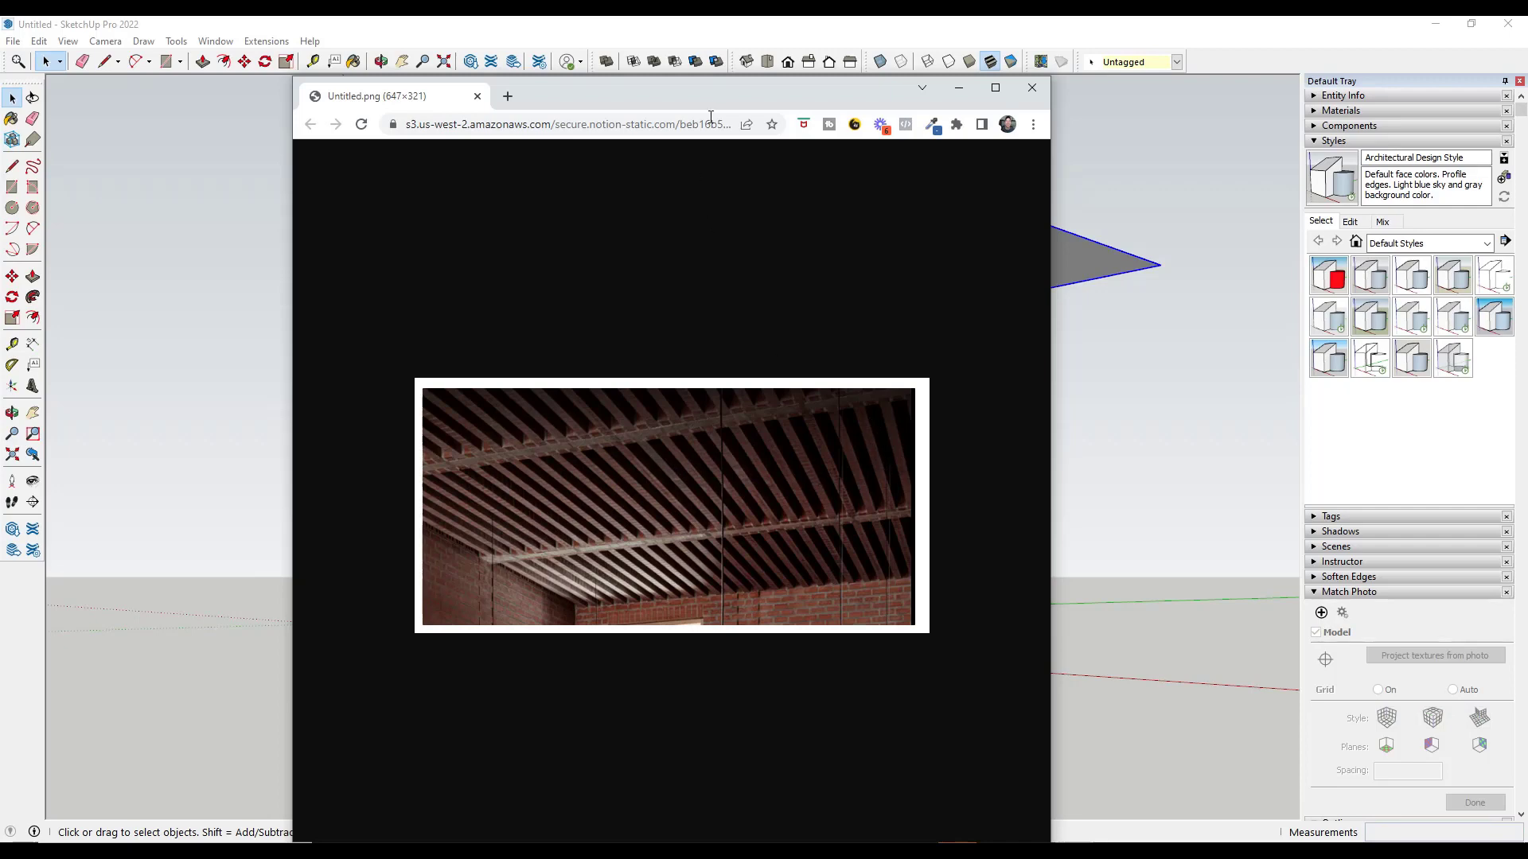
{"action": "key", "text": "alt+Tab"}
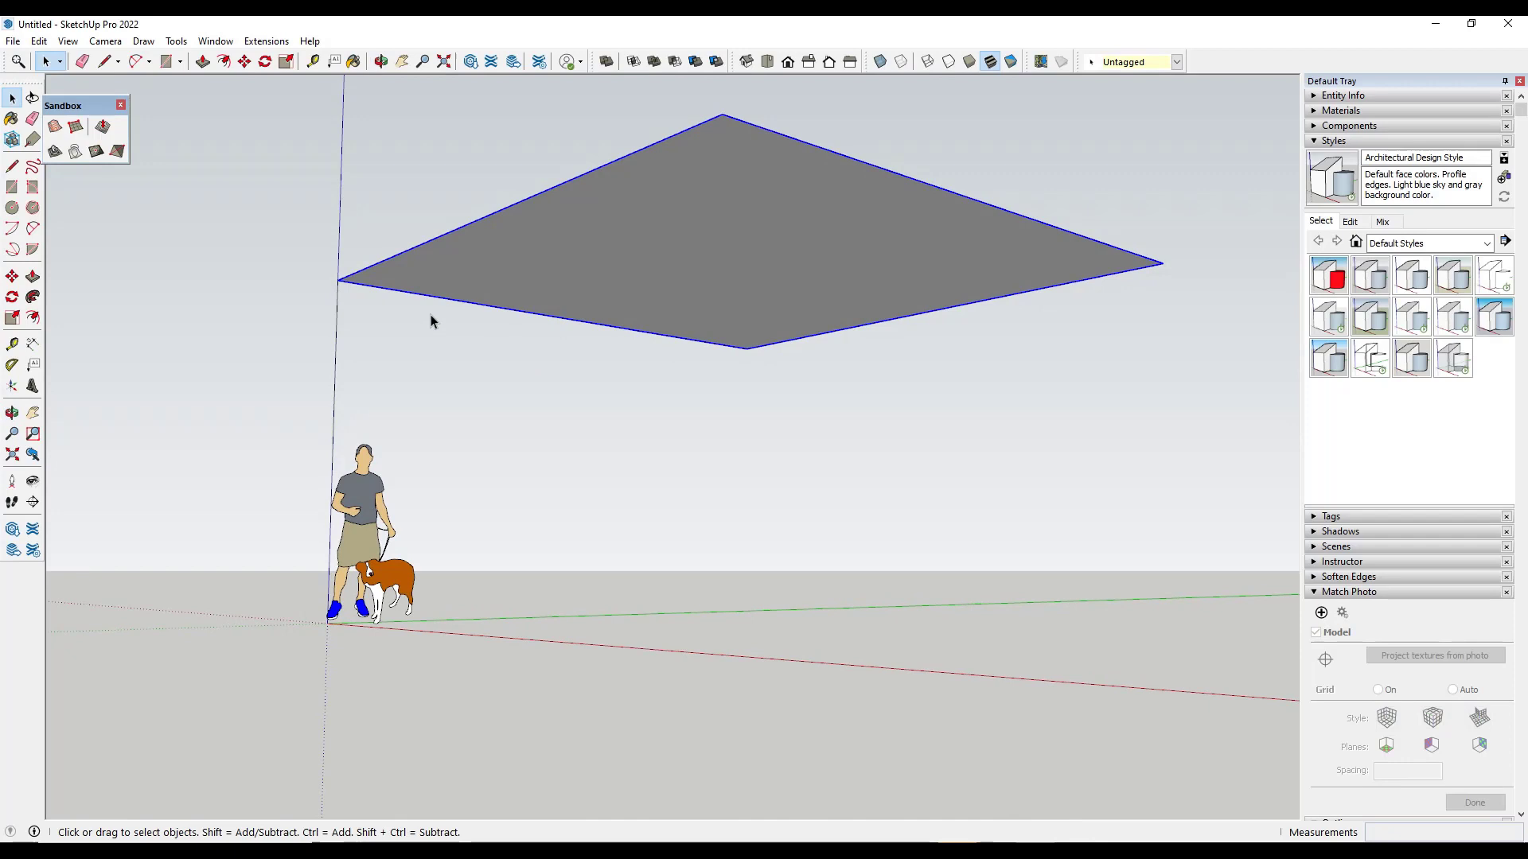
- Divide the ceiling face's front edge into three equal segments
{"action": "key", "text": "l"}
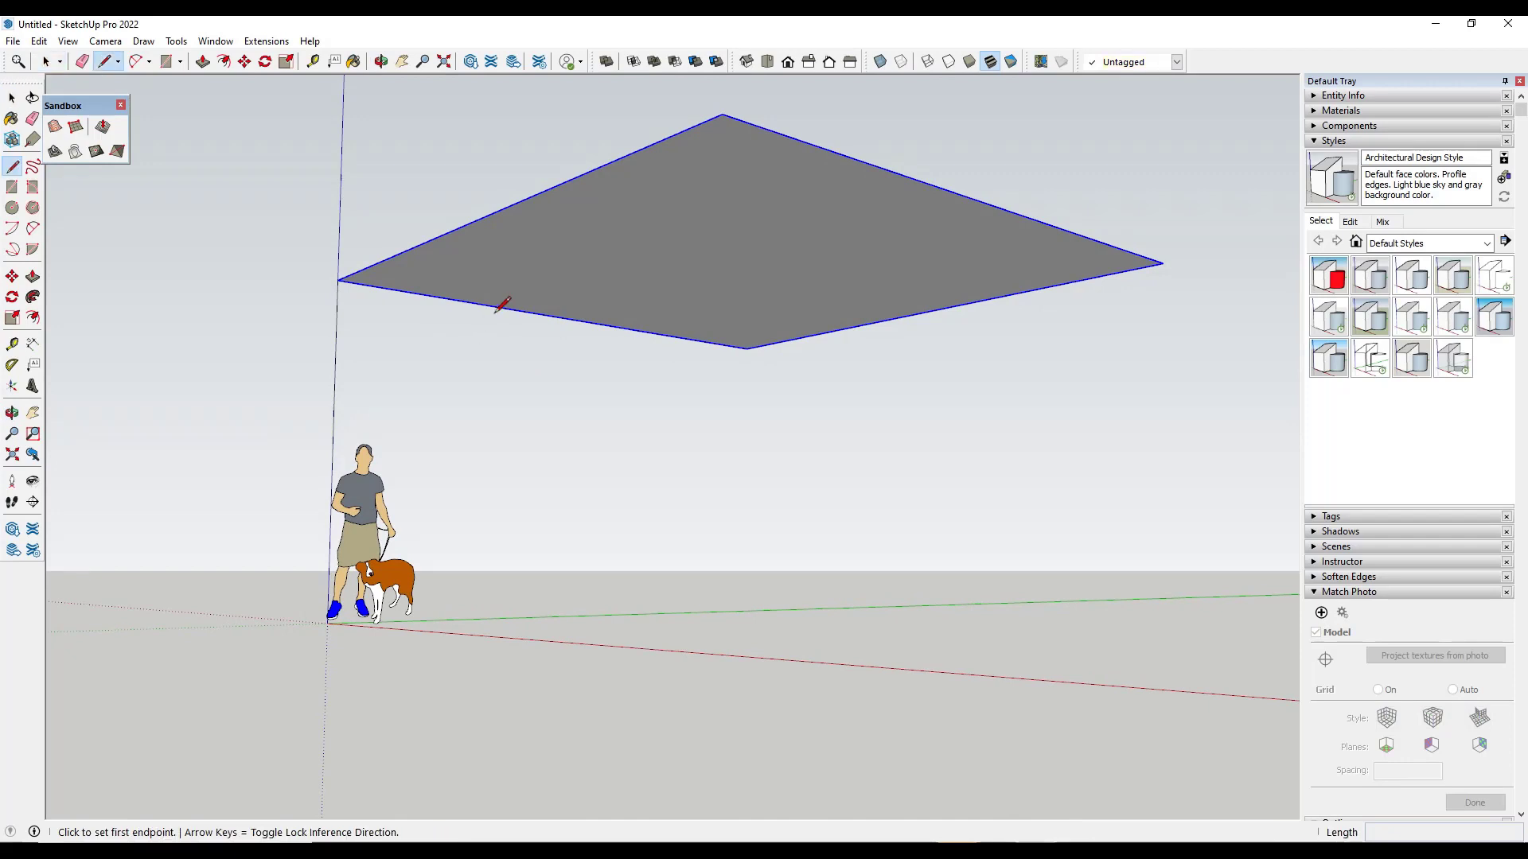
{"action": "key", "text": "space"}
{"action": "right_click", "coordinate": [715, 344]}
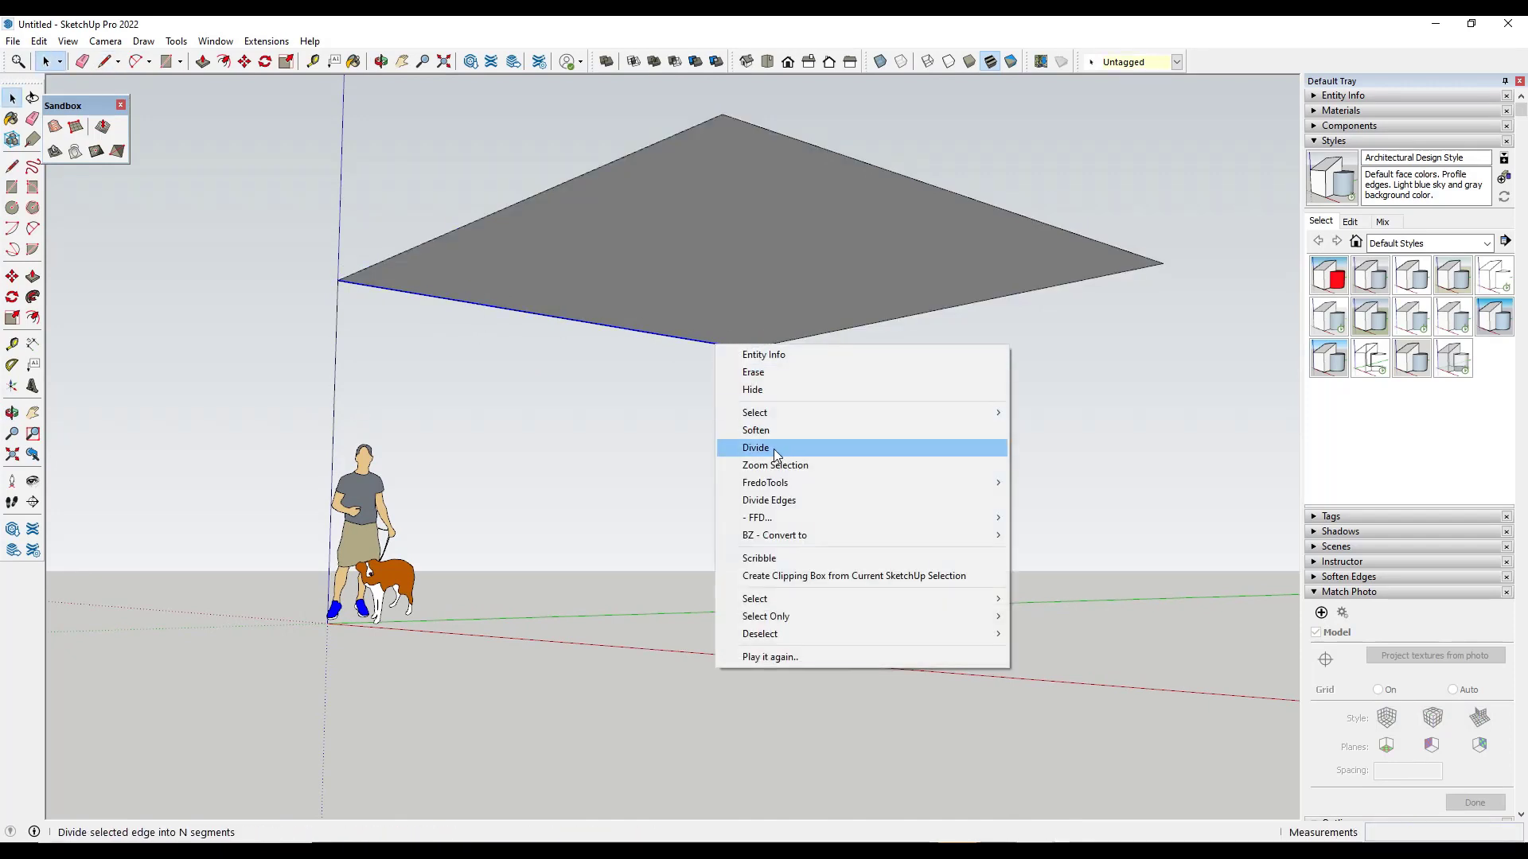
{"action": "left_click", "coordinate": [793, 447]}
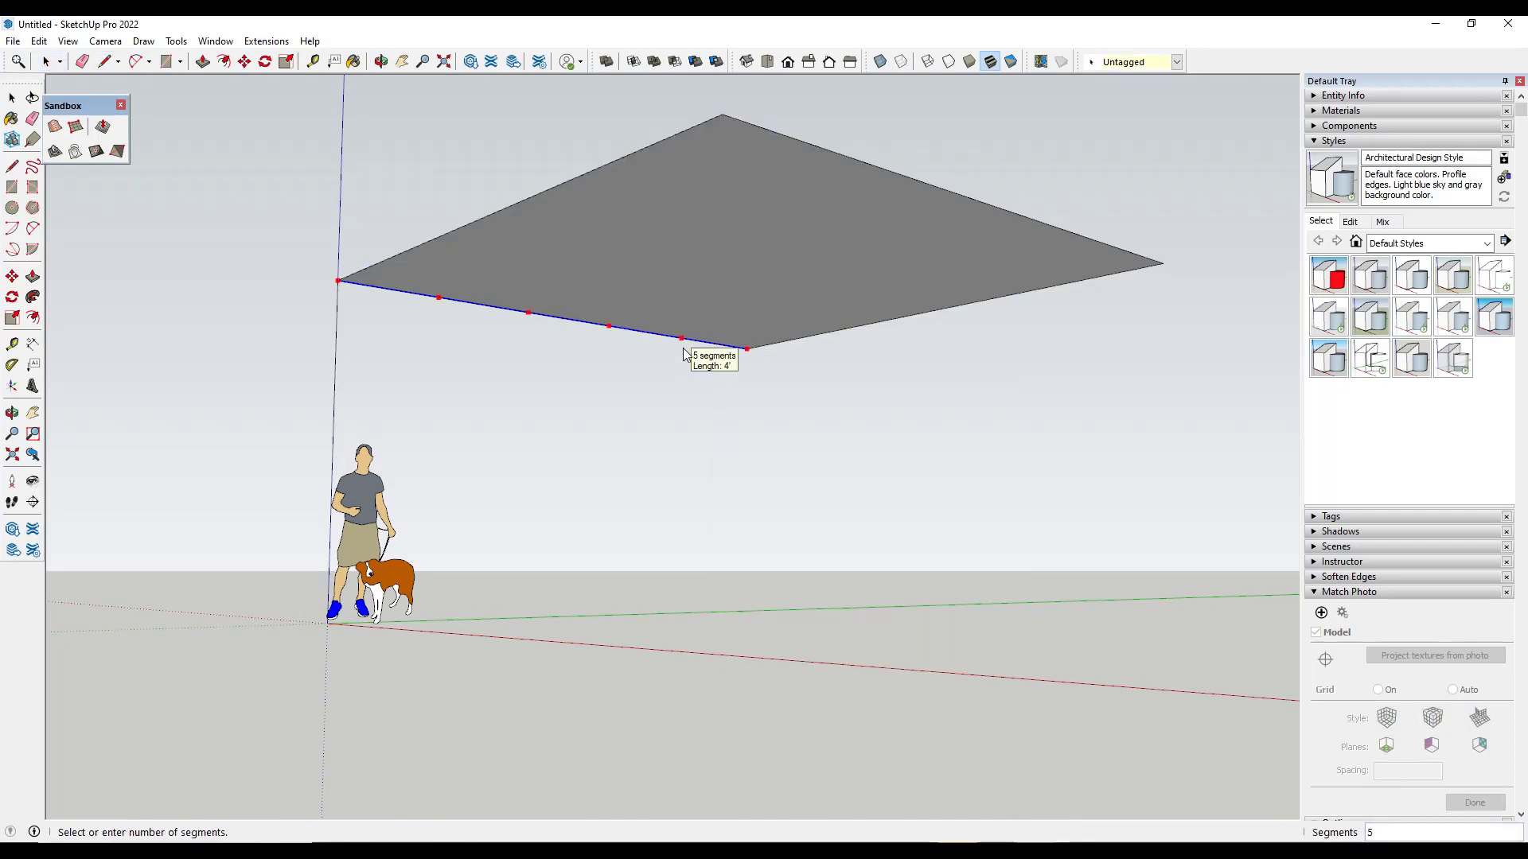
{"action": "left_click", "coordinate": [643, 341]}
- Draw 6 and 8 lines from the face's left corner to outline the beam profile
{"action": "key", "text": "l"}
{"action": "left_click", "coordinate": [338, 280]}
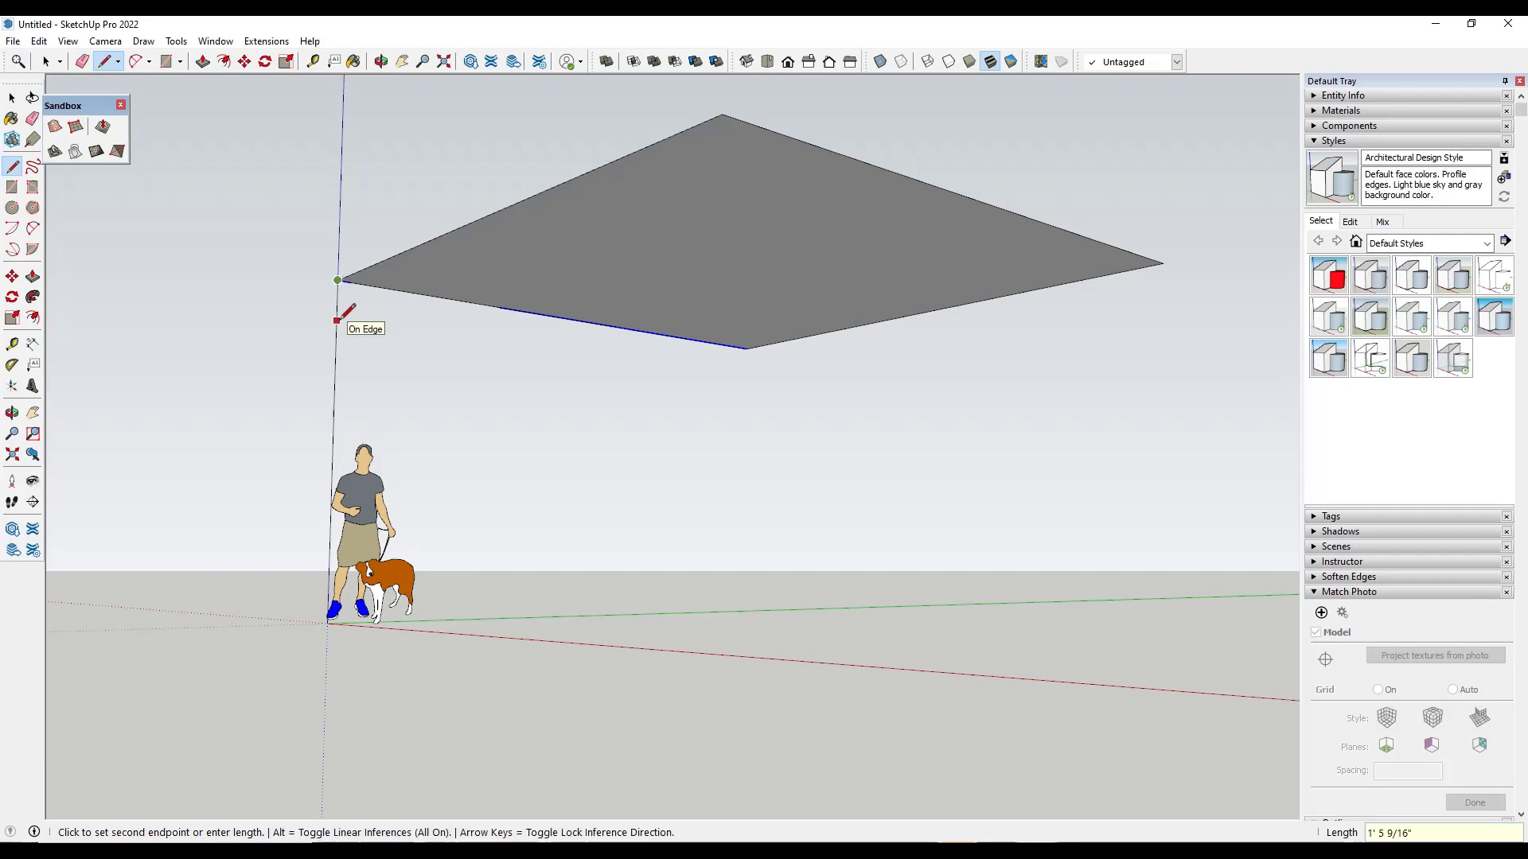
{"action": "type", "text": "6"}
{"action": "key", "text": "Return"}
{"action": "left_click", "coordinate": [338, 280]}
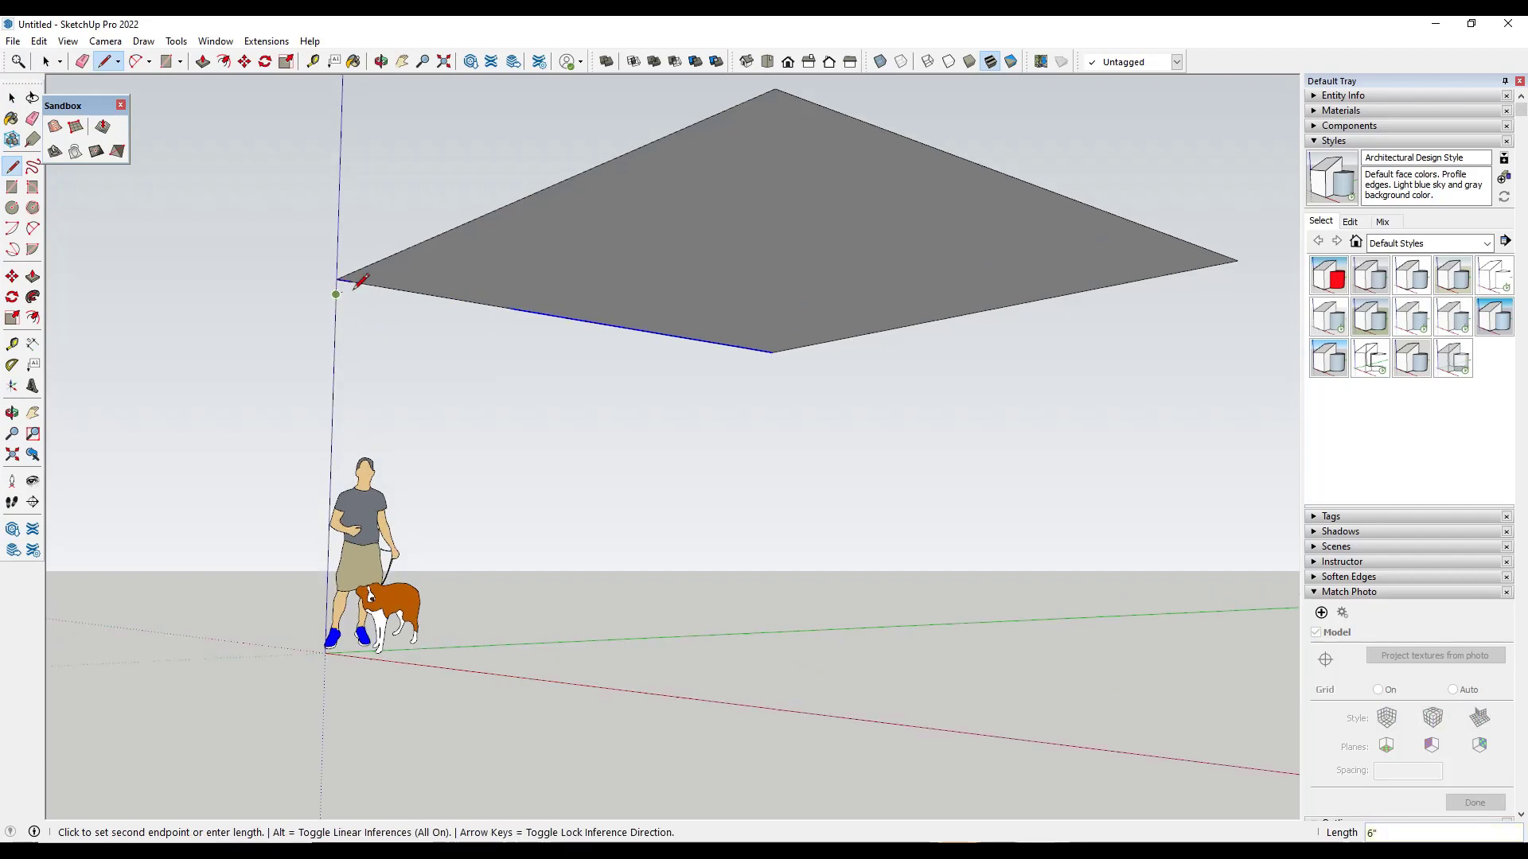
{"action": "scroll", "coordinate": [337, 280], "scroll_direction": "up", "scroll_amount": 2}
{"action": "type", "text": "8"}
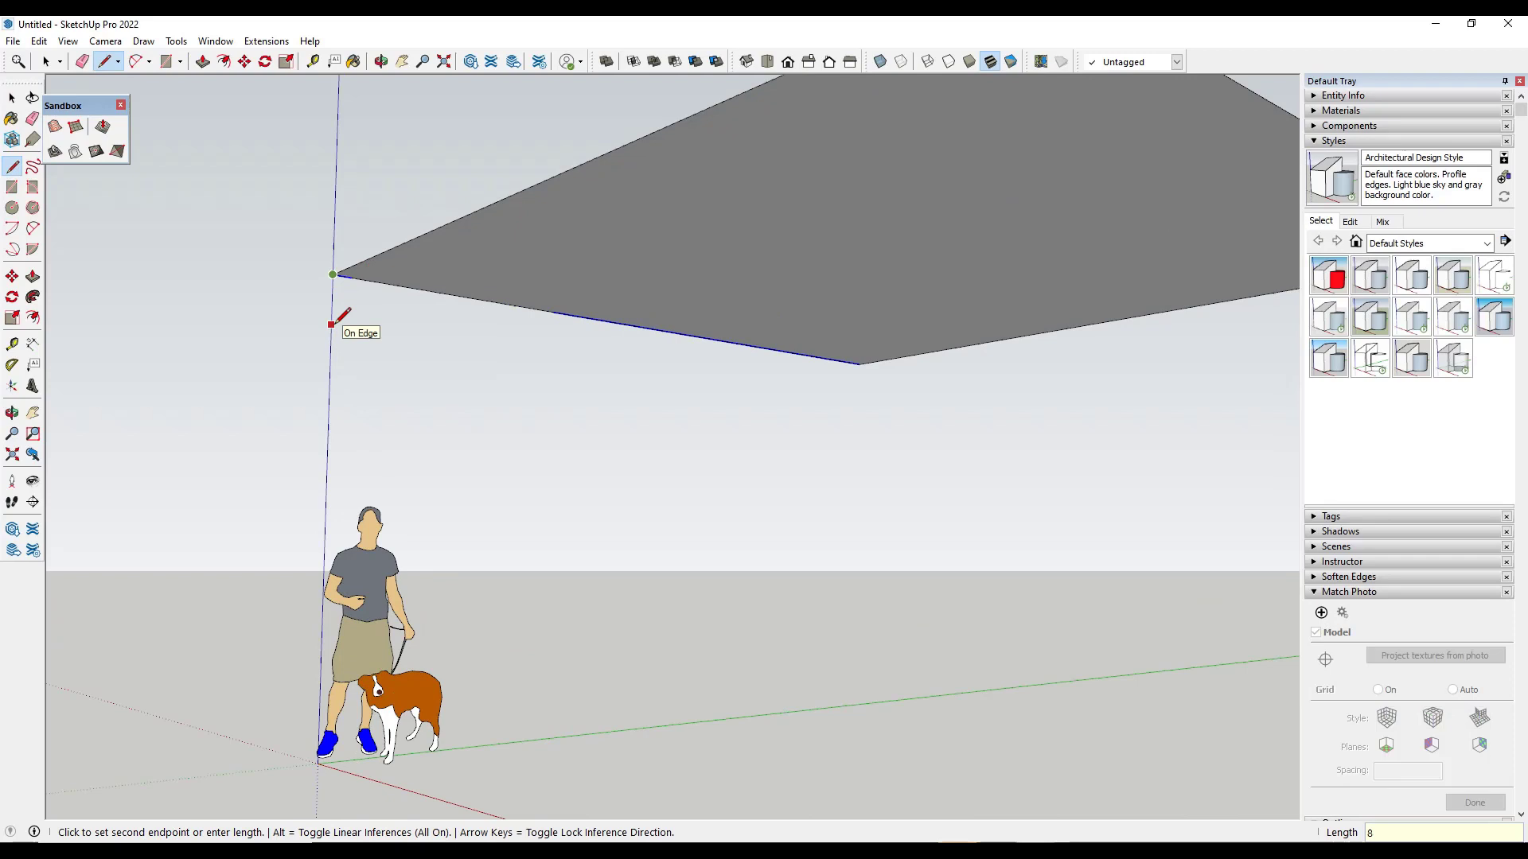
{"action": "key", "text": "Return"}
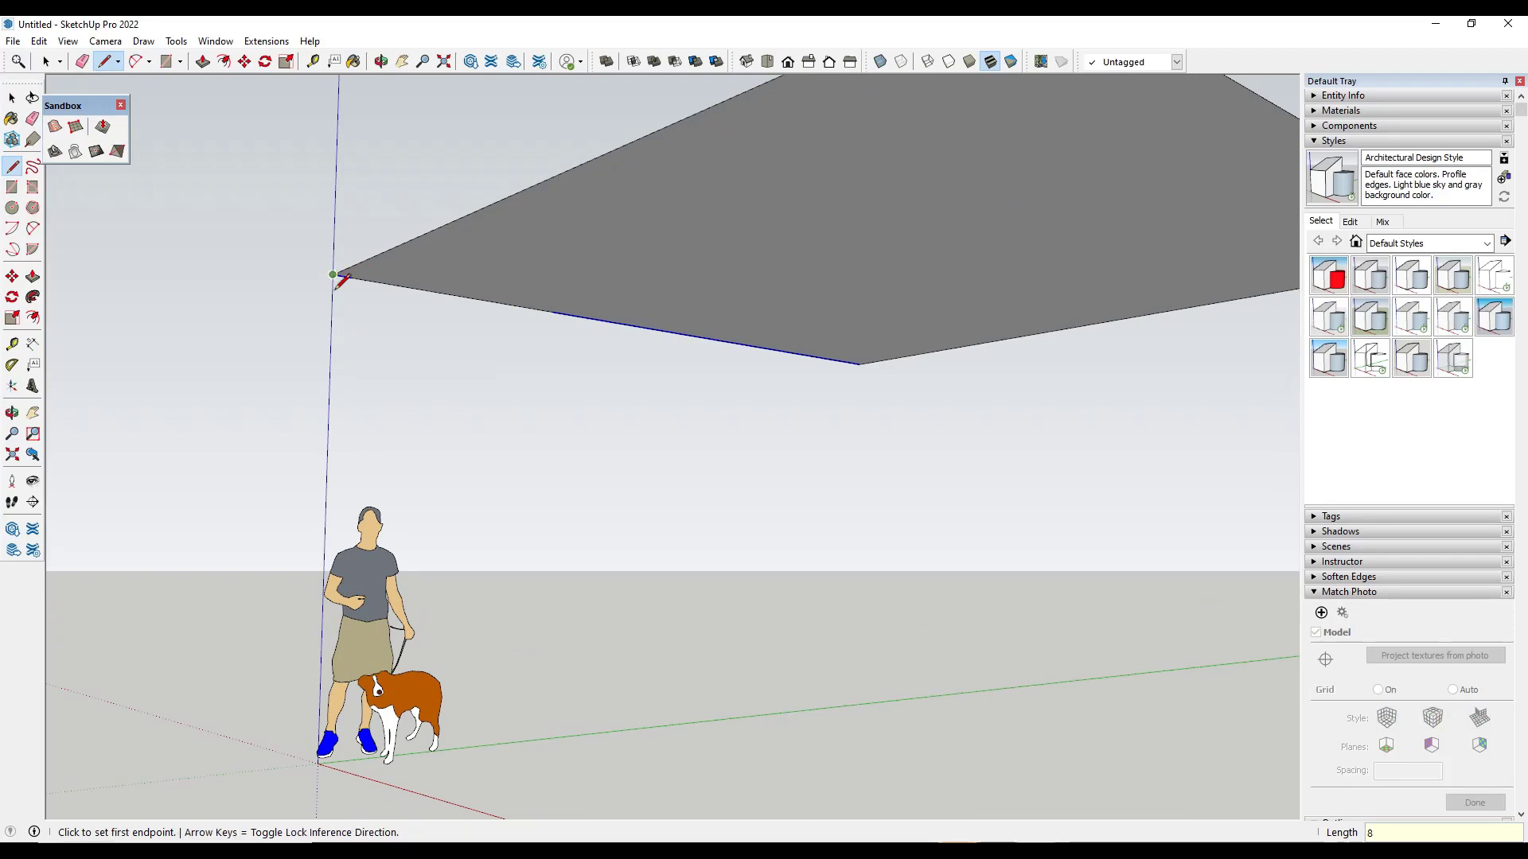
{"action": "scroll", "coordinate": [337, 277], "scroll_direction": "down", "scroll_amount": 3}
- Select the new beam box at the corner and make it a component
{"action": "key", "text": "p"}
{"action": "key", "text": "space"}
{"action": "middle_click_drag", "start_coordinate": [689, 151], "coordinate": [528, 233]}
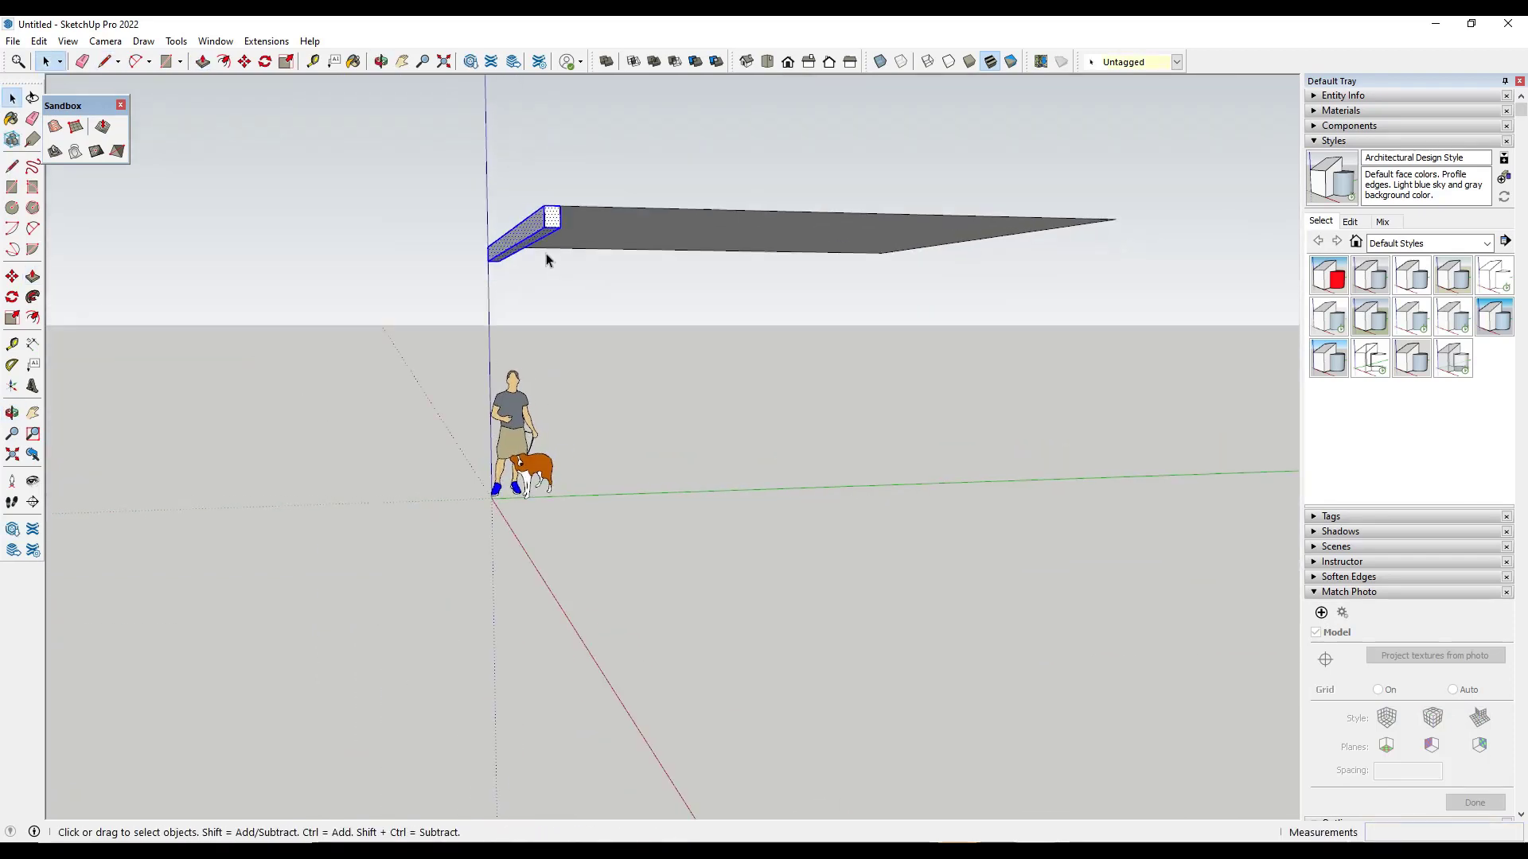
{"action": "right_click", "coordinate": [528, 232]}
{"action": "left_click", "coordinate": [573, 354]}
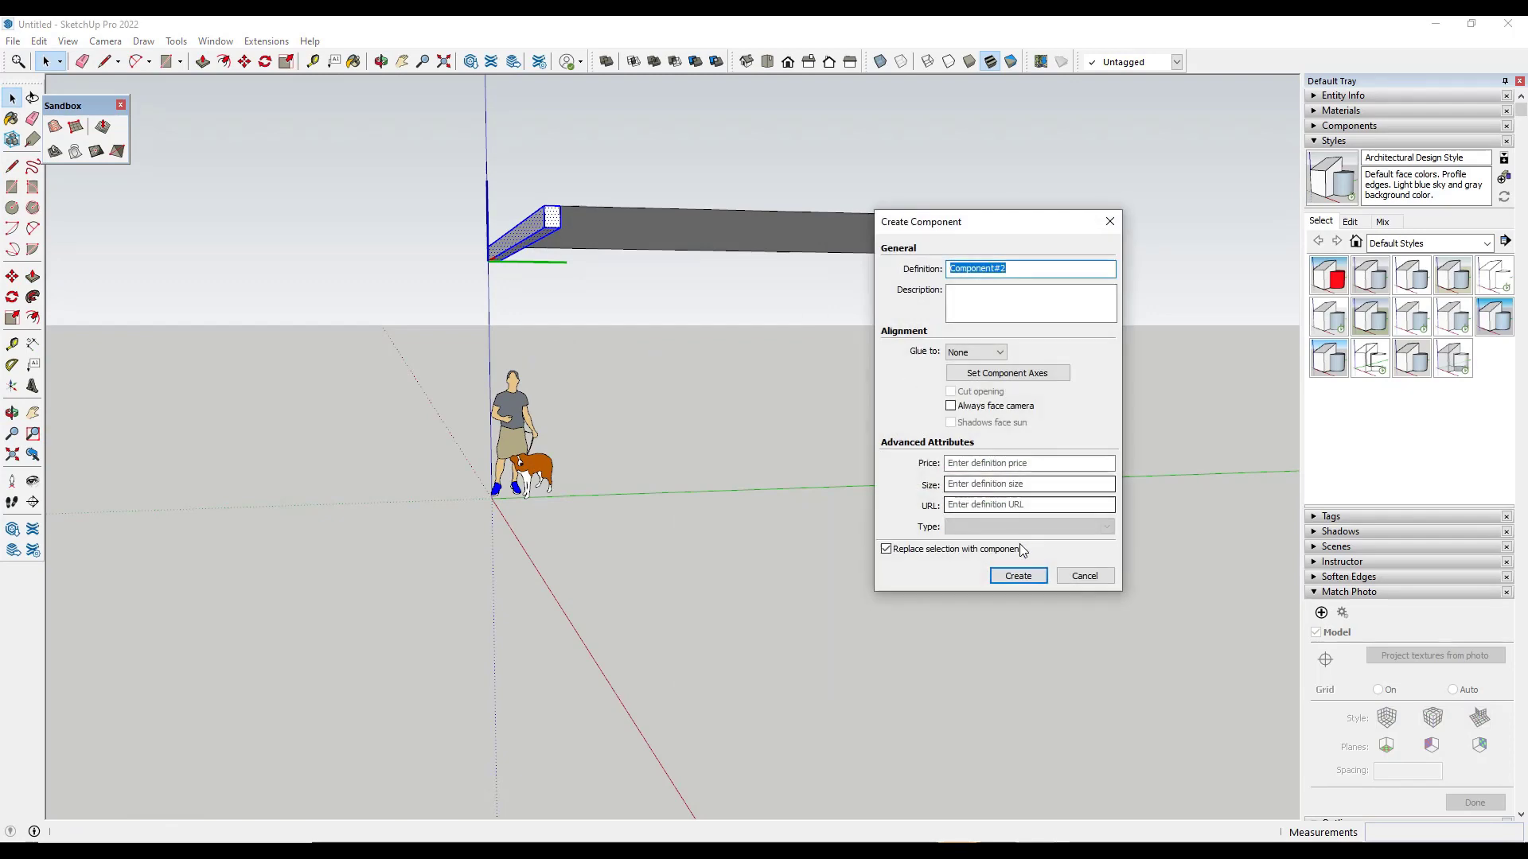
{"action": "left_click", "coordinate": [1018, 575]}
- Copy the beam further along the slab and repeat it with *3
{"action": "middle_click_drag", "start_coordinate": [756, 314], "coordinate": [668, 355]}
{"action": "scroll", "coordinate": [812, 212], "scroll_direction": "up", "scroll_amount": 5}
{"action": "key", "text": "m"}
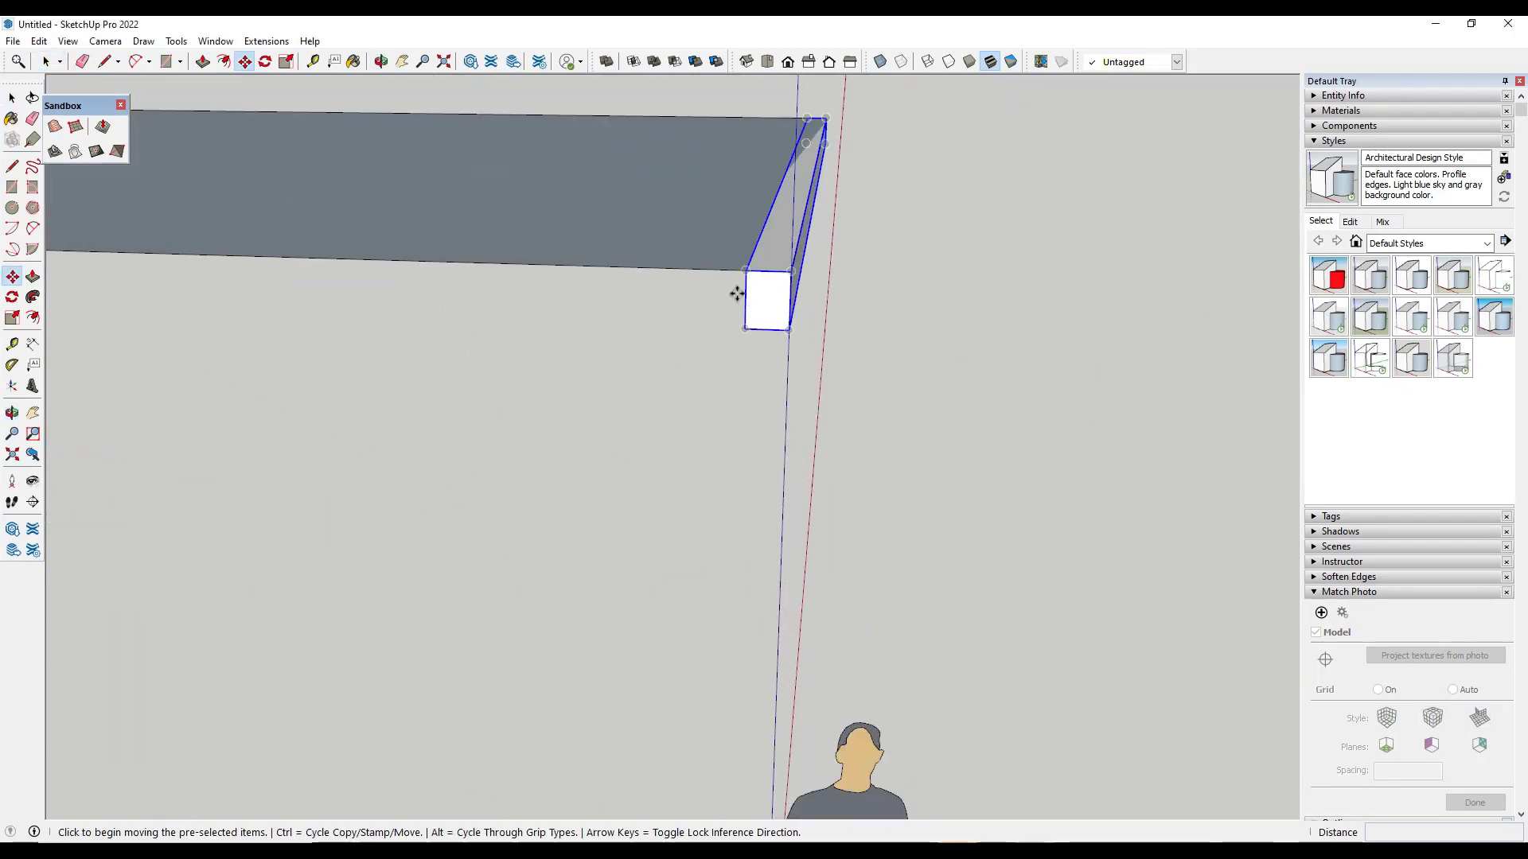
{"action": "key", "text": "ctrl"}
{"action": "left_click", "coordinate": [768, 299]}
{"action": "scroll", "coordinate": [631, 266], "scroll_direction": "down", "scroll_amount": 3}
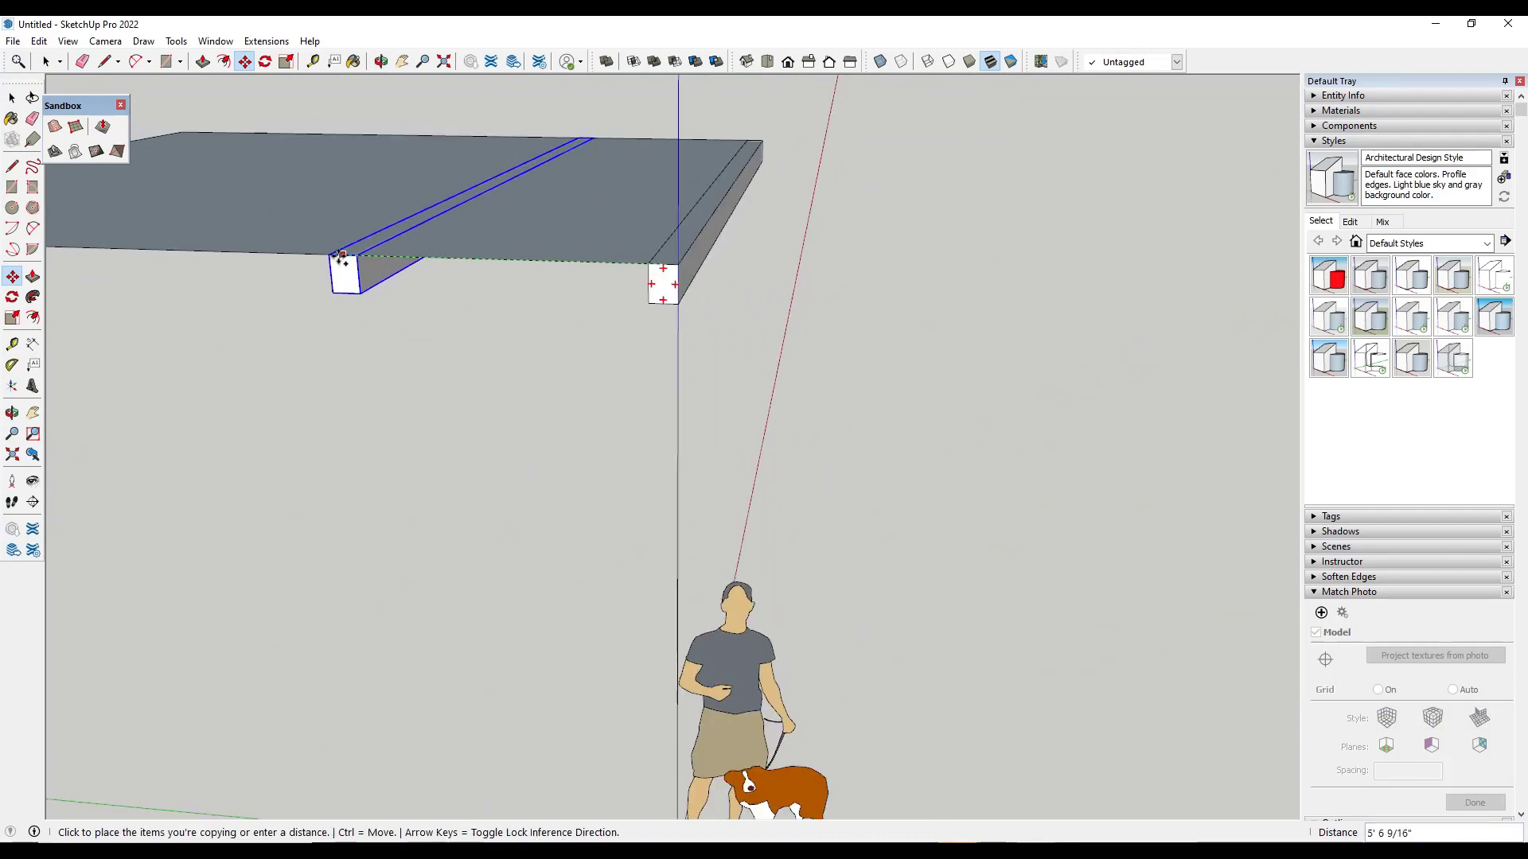
{"action": "left_click", "coordinate": [289, 259]}
{"action": "scroll", "coordinate": [358, 254], "scroll_direction": "down", "scroll_amount": 3}
{"action": "type", "text": "*3"}
{"action": "key", "text": "Return"}
- Copy the end beam to the slab's left end and fill the span with /3
{"action": "middle_click_drag", "start_coordinate": [433, 253], "coordinate": [642, 264]}
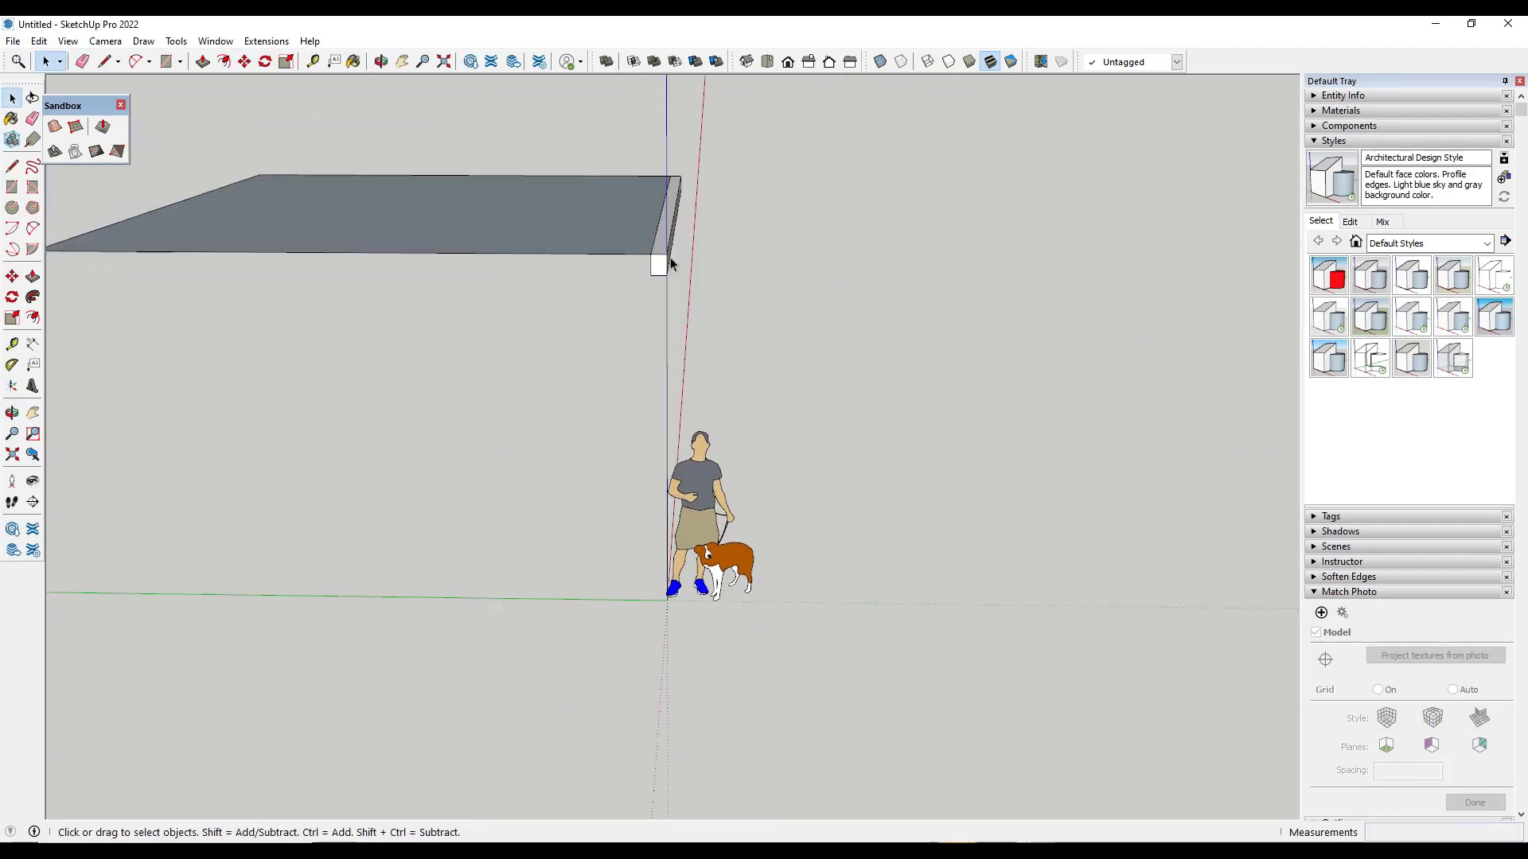
{"action": "left_click", "coordinate": [645, 255]}
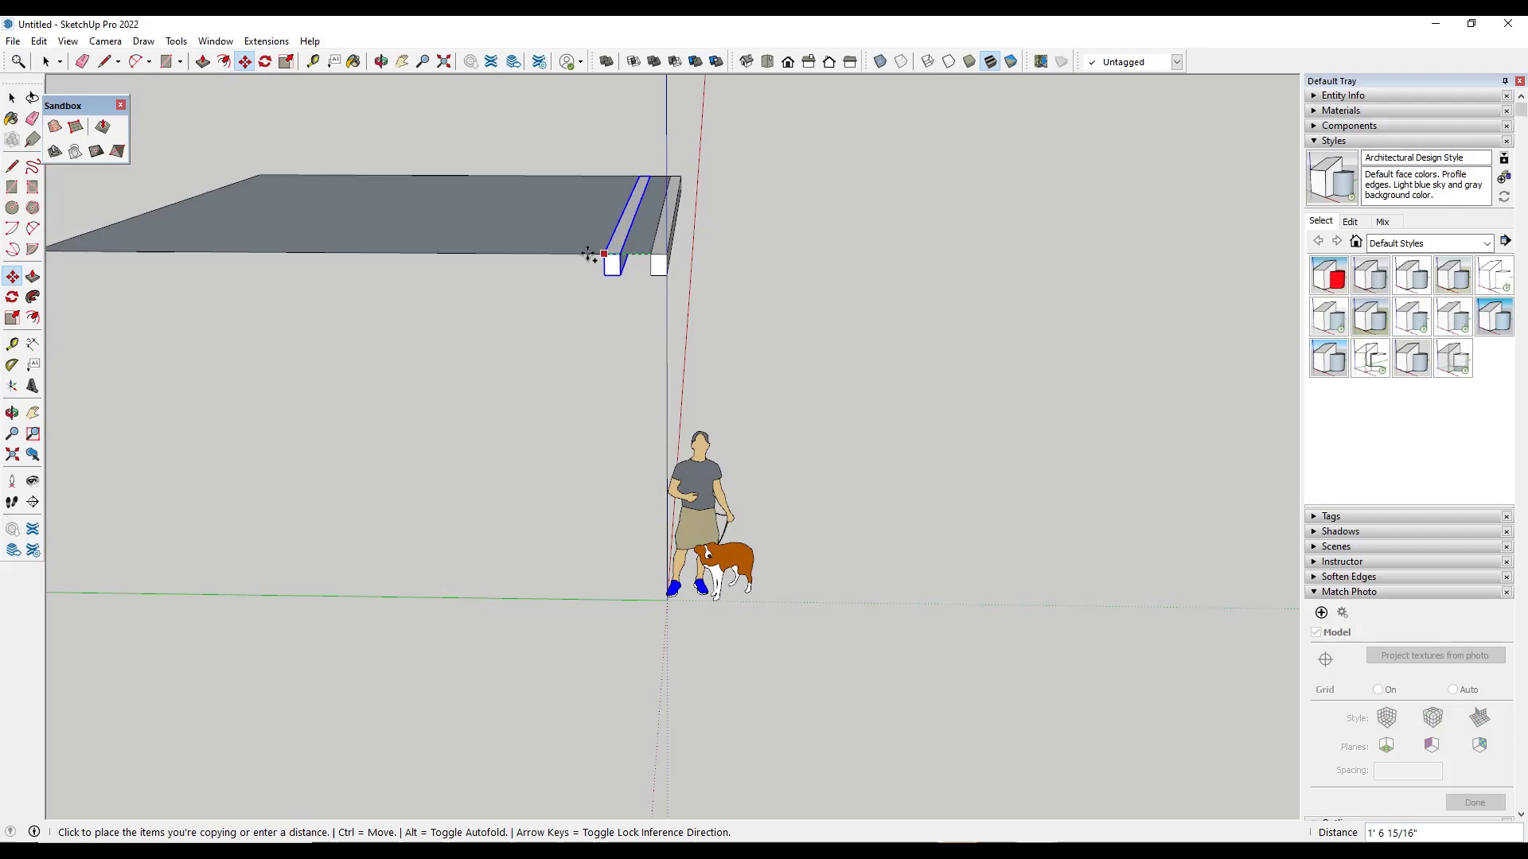
{"action": "scroll", "coordinate": [557, 250], "scroll_direction": "down", "scroll_amount": 2}
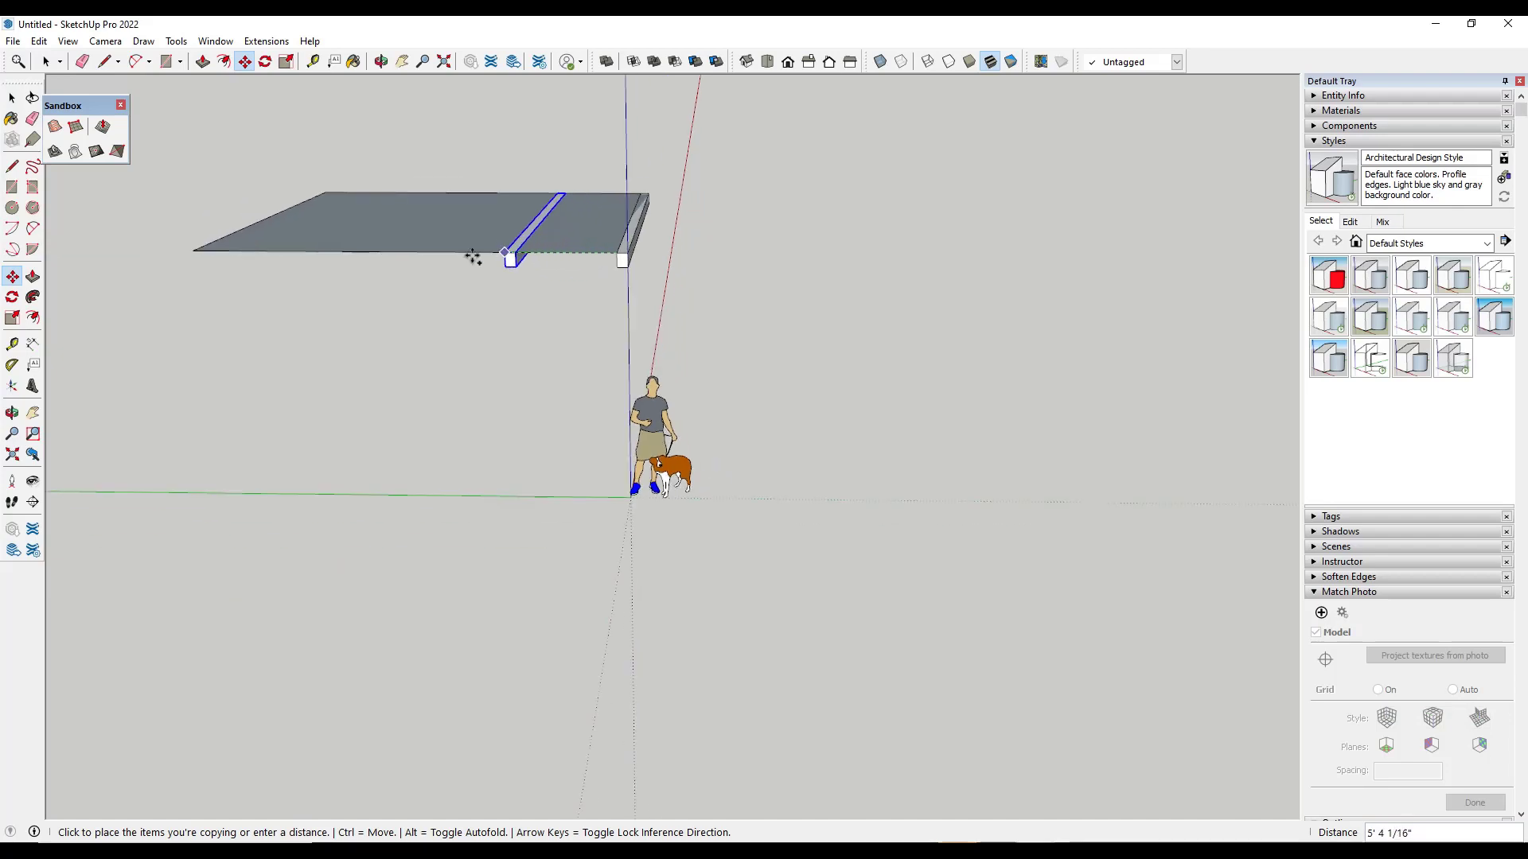
{"action": "left_click", "coordinate": [199, 248]}
{"action": "middle_click_drag", "start_coordinate": [323, 246], "coordinate": [406, 240]}
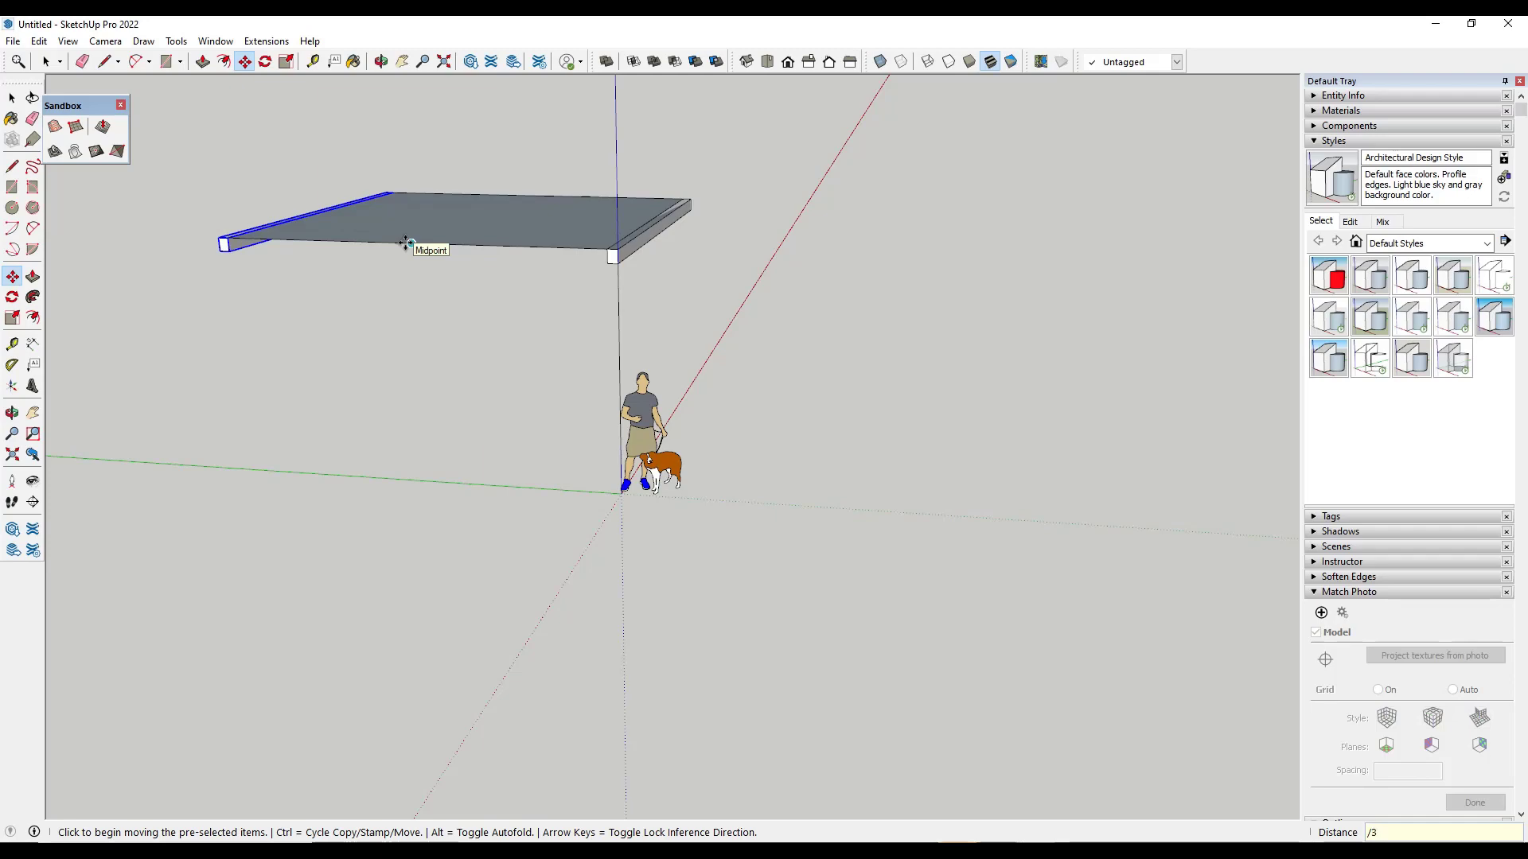
{"action": "type", "text": "/3"}
{"action": "key", "text": "Return"}
{"action": "middle_click_drag", "start_coordinate": [414, 242], "coordinate": [1159, 205]}
{"action": "scroll", "coordinate": [1016, 188], "scroll_direction": "up", "scroll_amount": 5}
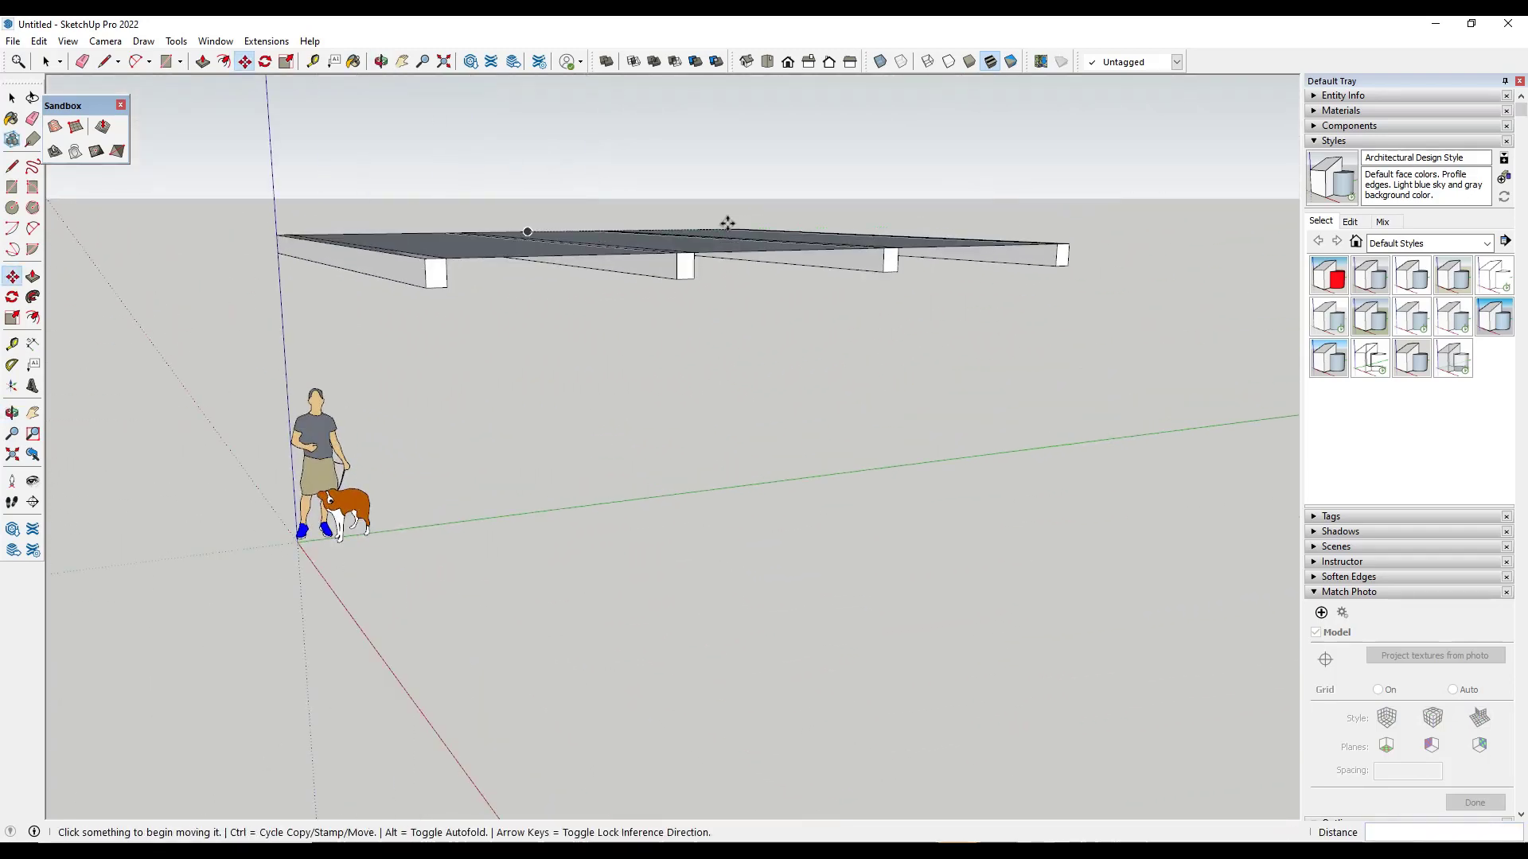
{"action": "middle_click_drag", "start_coordinate": [728, 224], "coordinate": [642, 167]}
{"action": "key", "text": "space"}
{"action": "scroll", "coordinate": [489, 284], "scroll_direction": "up", "scroll_amount": 4}
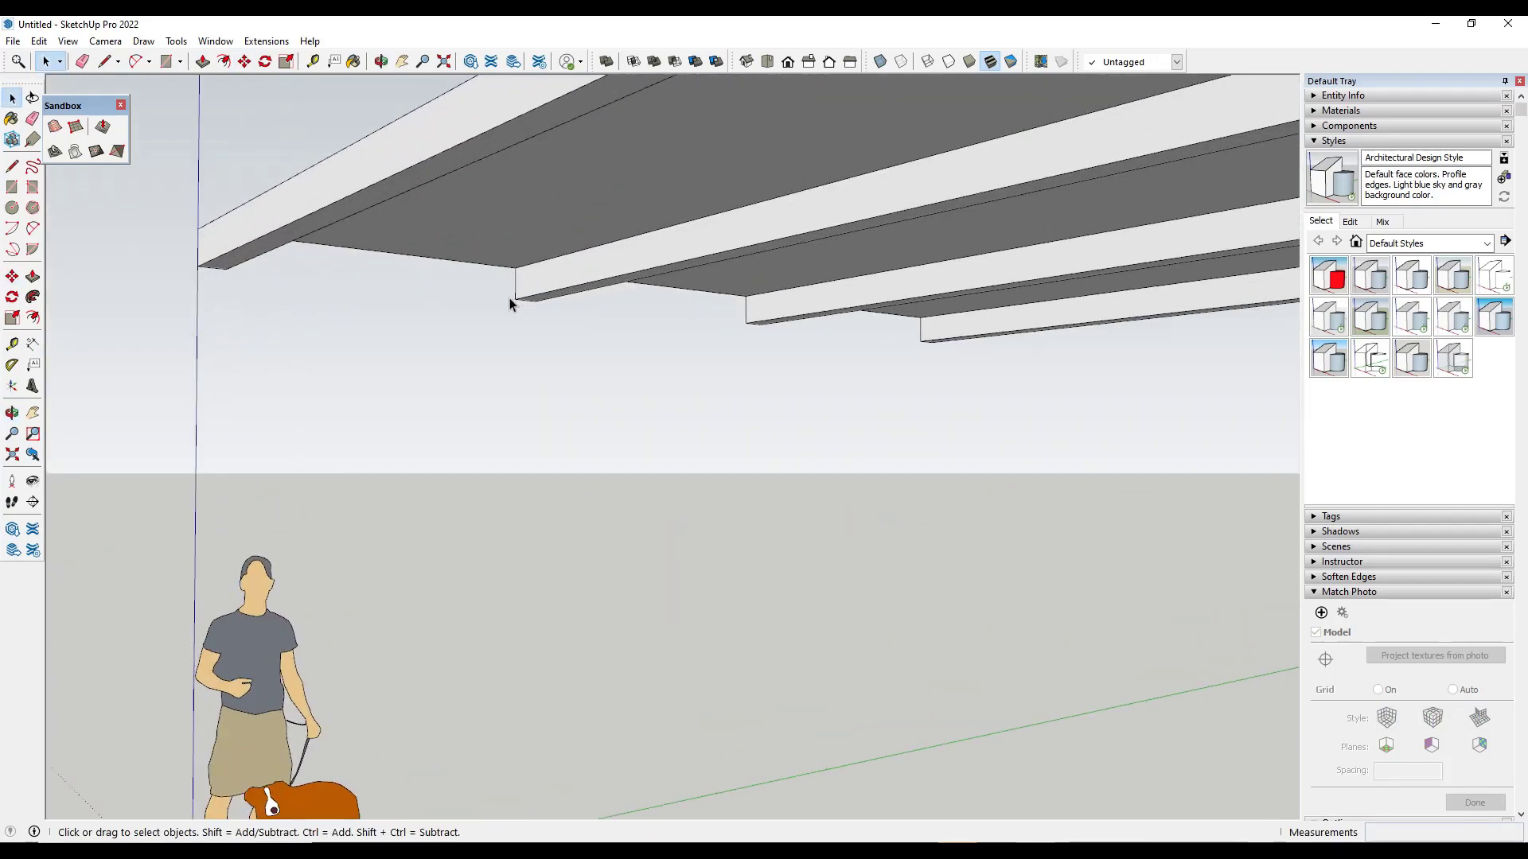
- Draw a 4-long line from the beam corner
{"action": "key", "text": "l"}
{"action": "left_click", "coordinate": [515, 298]}
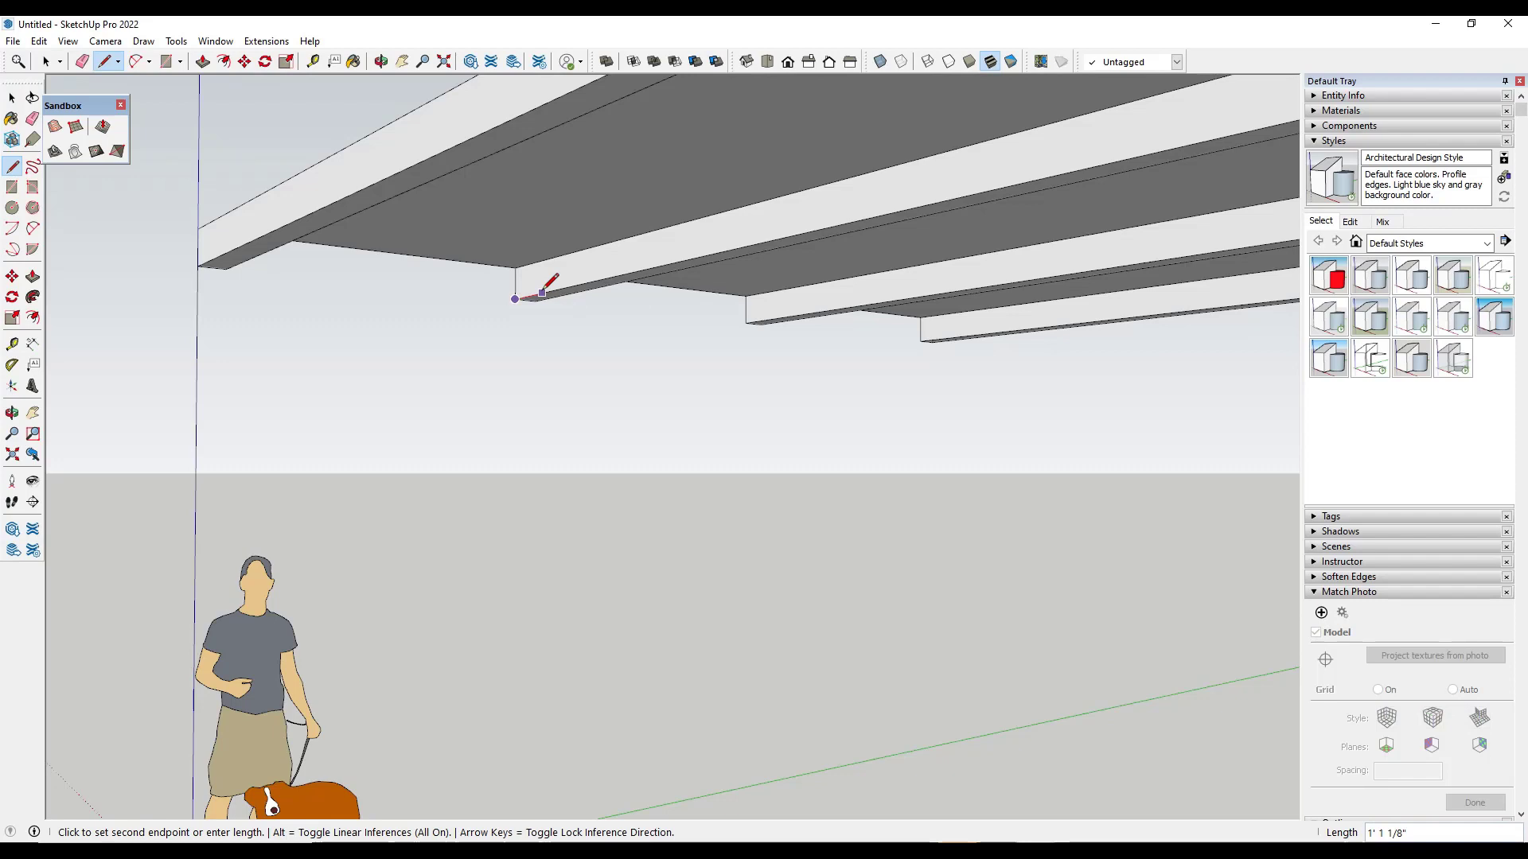
{"action": "type", "text": "4"}
{"action": "key", "text": "Return"}
{"action": "key", "text": "space"}
{"action": "scroll", "coordinate": [526, 253], "scroll_direction": "up", "scroll_amount": 3}
{"action": "scroll", "coordinate": [527, 253], "scroll_direction": "down", "scroll_amount": 3}
- Turn the beam's underside face into a new Beam component without replacing the existing definition
{"action": "left_click", "coordinate": [334, 232]}
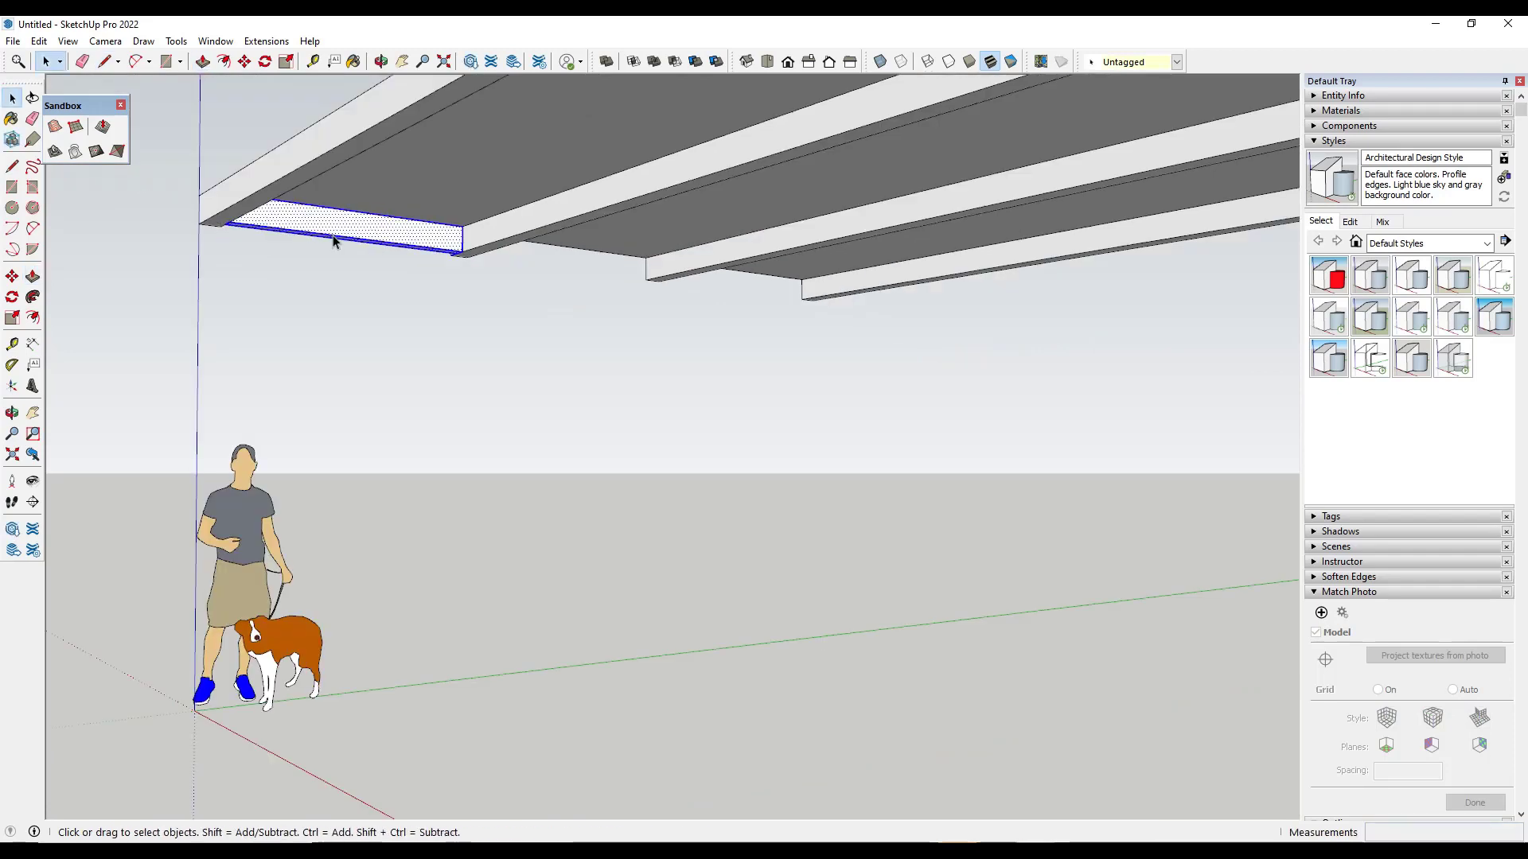
{"action": "right_click", "coordinate": [332, 234]}
{"action": "left_click", "coordinate": [388, 357]}
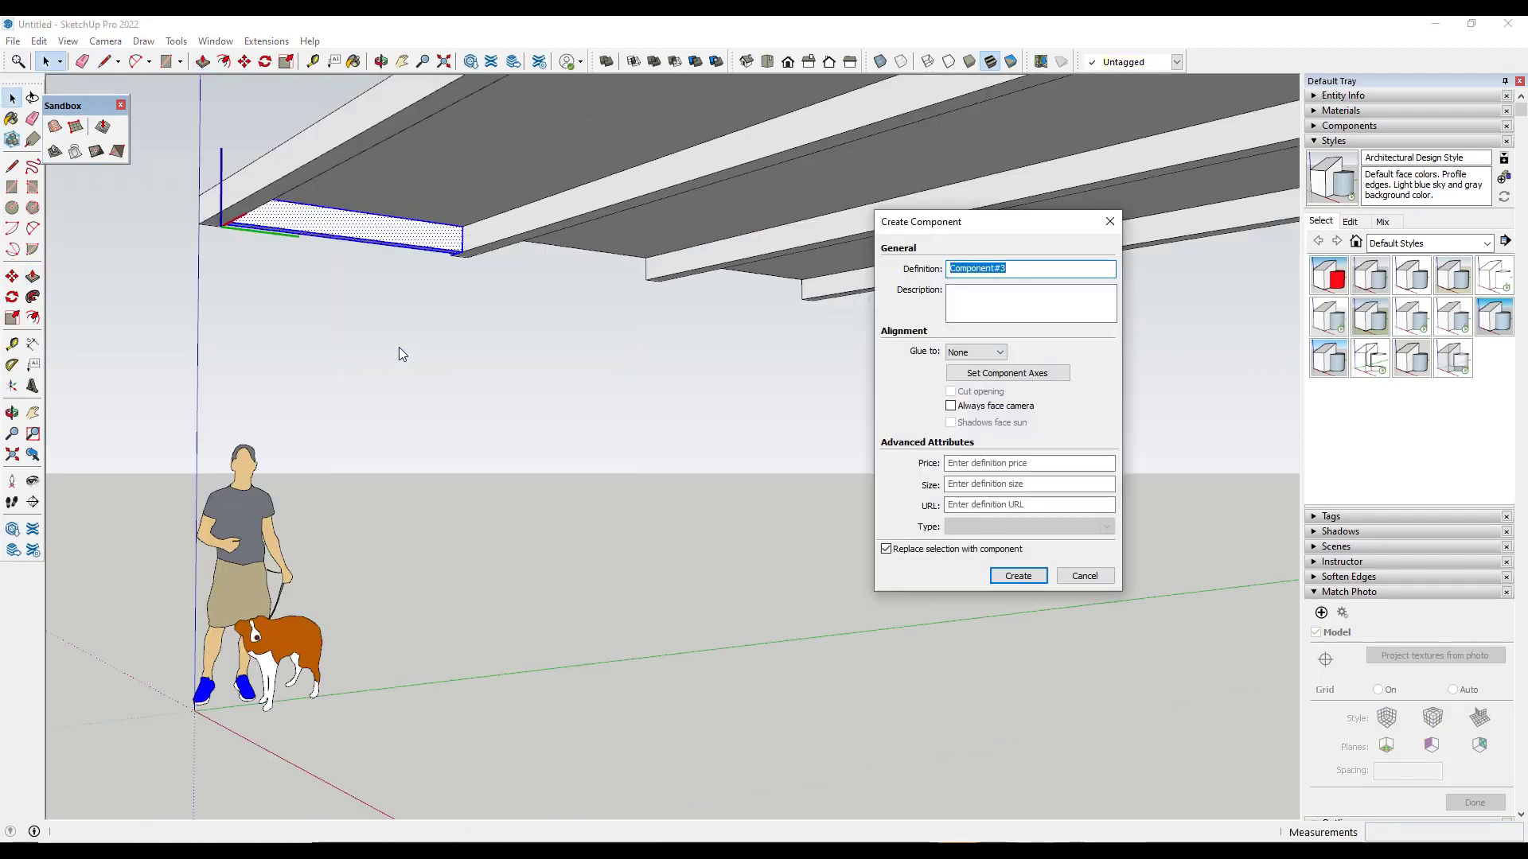
{"action": "type", "text": "Beam"}
{"action": "key", "text": "Return"}
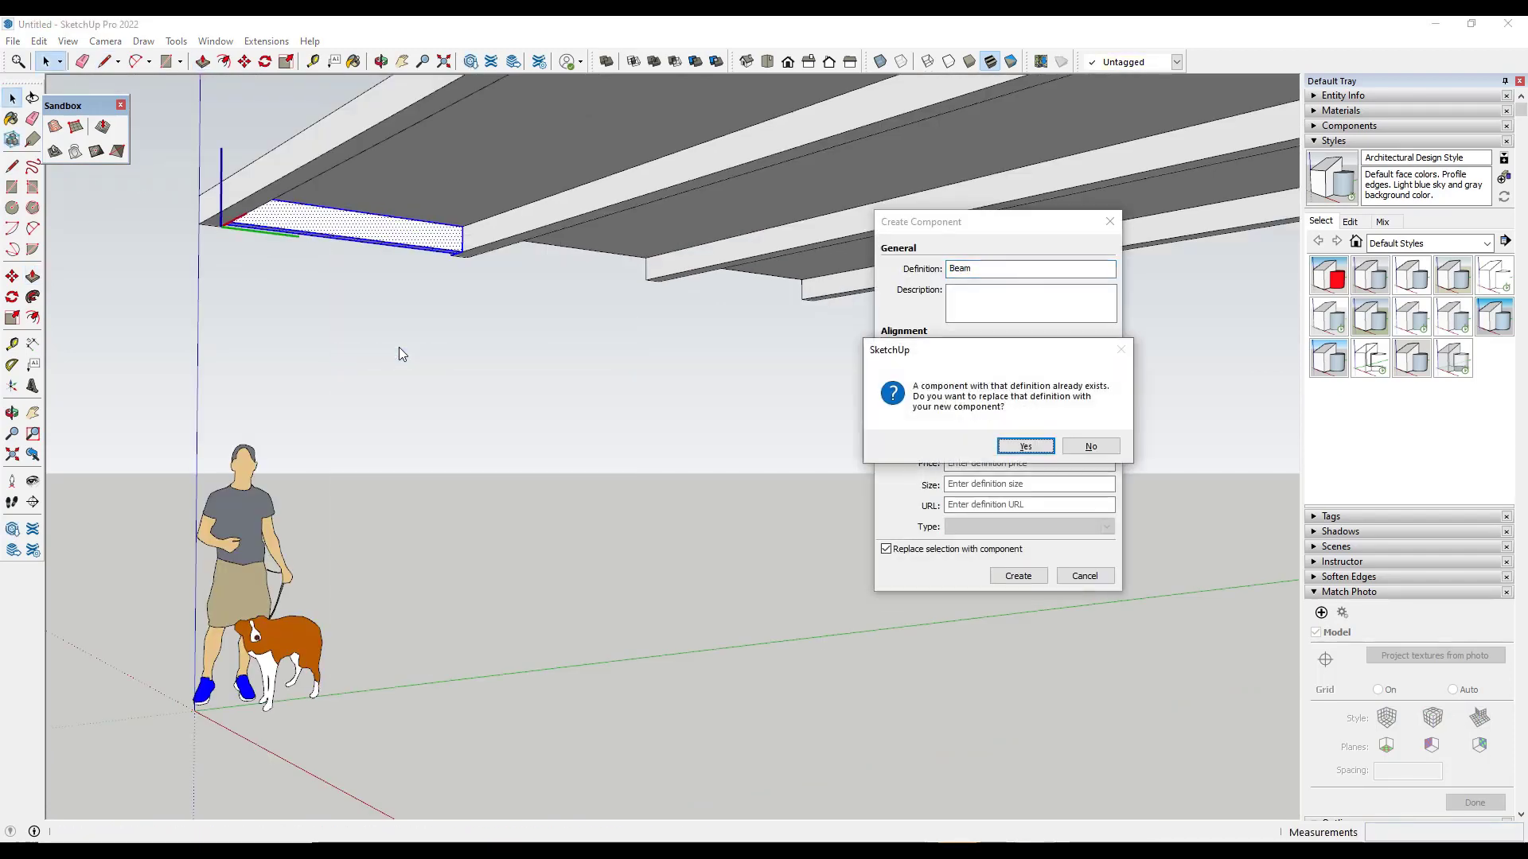
{"action": "key", "text": "Tab"}
{"action": "key", "text": "Return"}
{"action": "type", "text": "Be"}
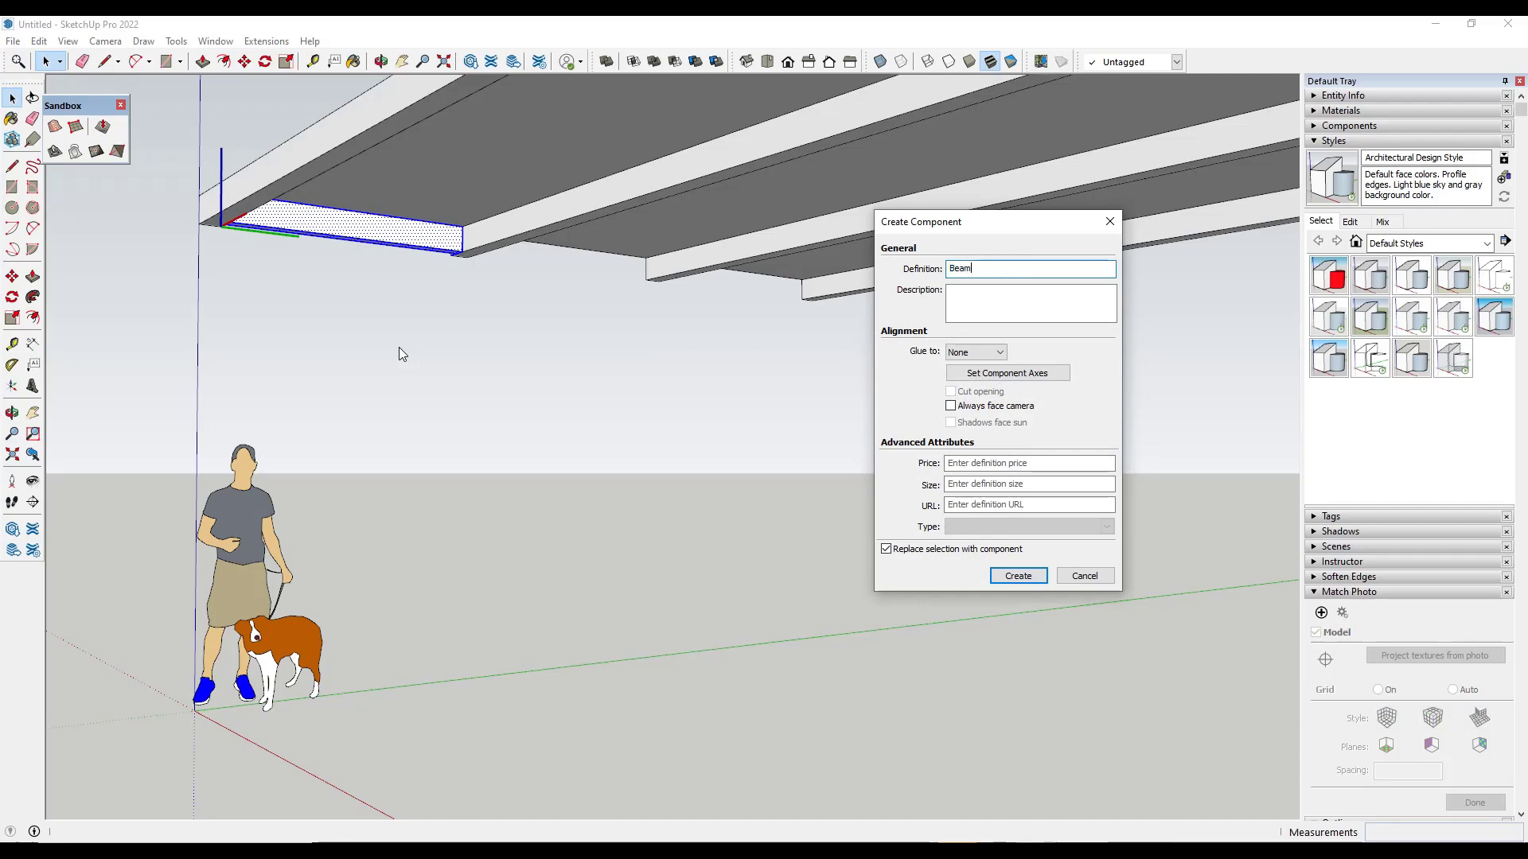
{"action": "key", "text": "Return"}
- Copy the slat 8 inches over and repeat it into 25 evenly spaced copies
{"action": "key", "text": "o"}
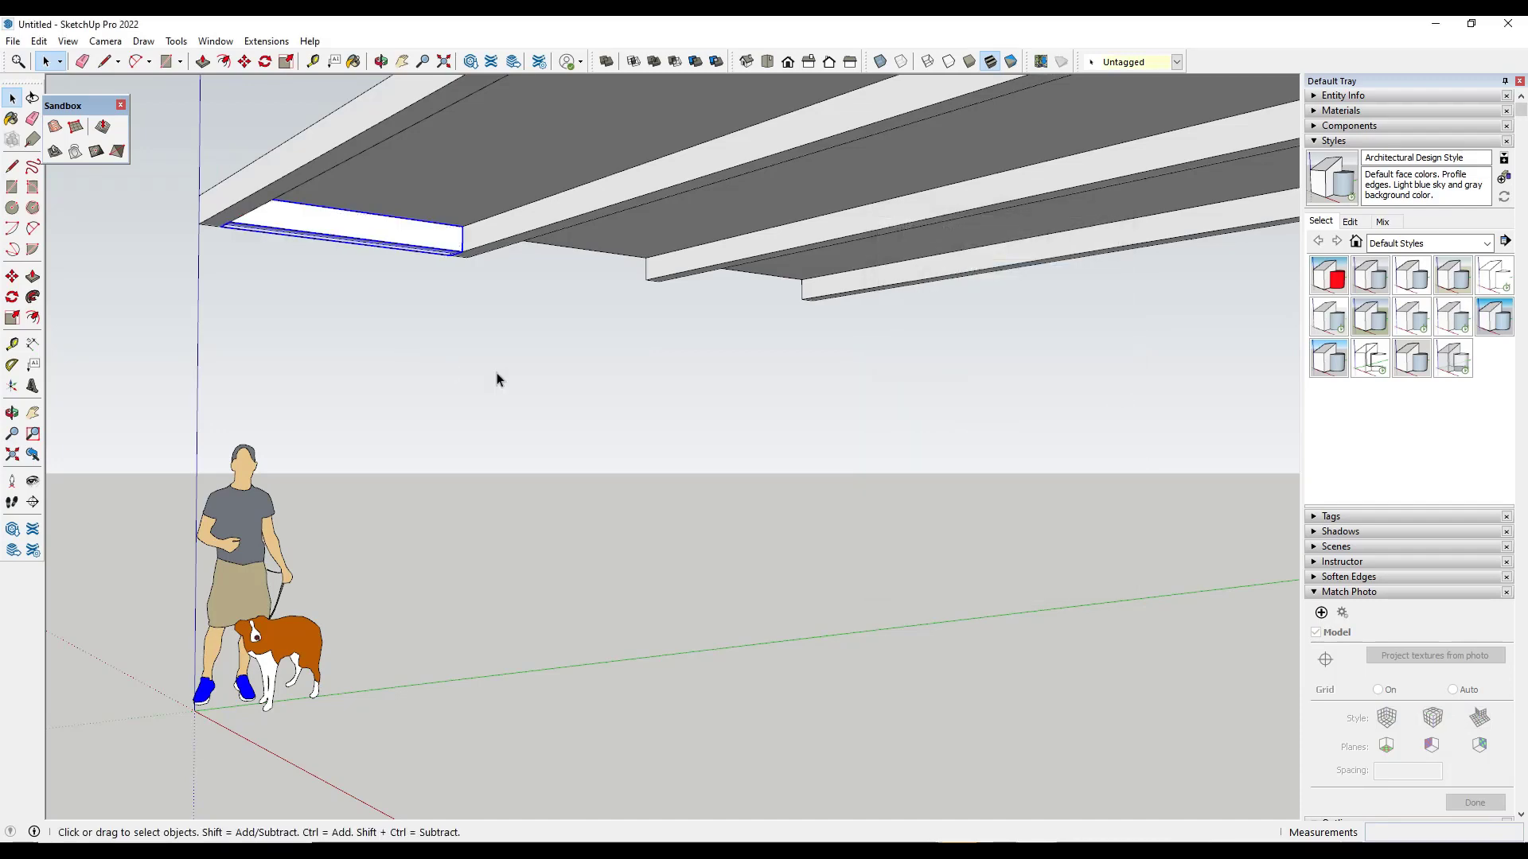
{"action": "left_click_drag", "start_coordinate": [509, 318], "coordinate": [1164, 273]}
{"action": "key", "text": "space"}
{"action": "scroll", "coordinate": [562, 199], "scroll_direction": "up", "scroll_amount": 5}
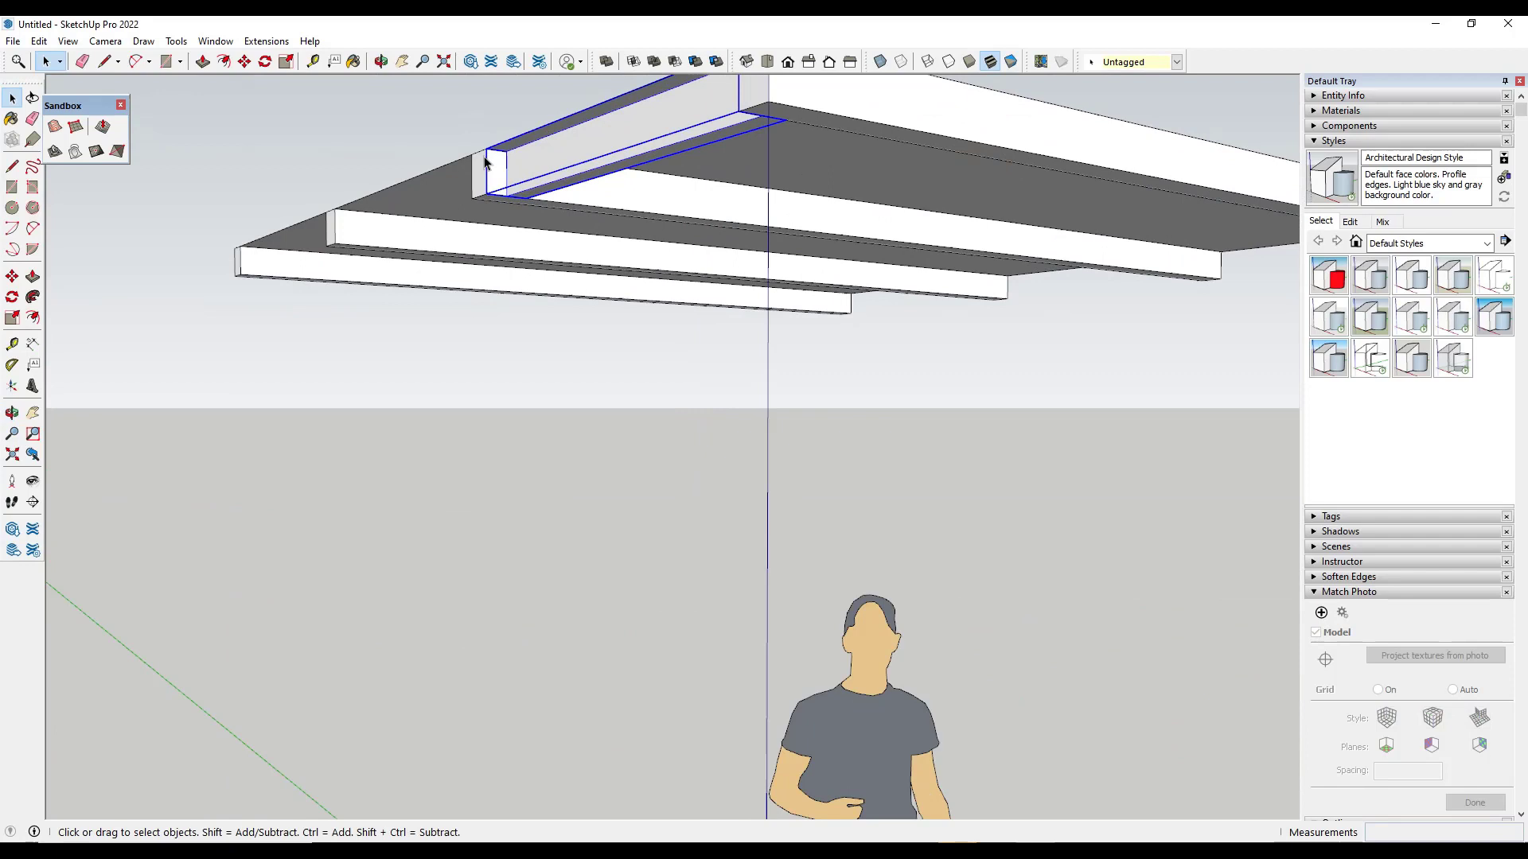
{"action": "key", "text": "m"}
{"action": "left_click", "coordinate": [511, 195]}
{"action": "key", "text": "ctrl"}
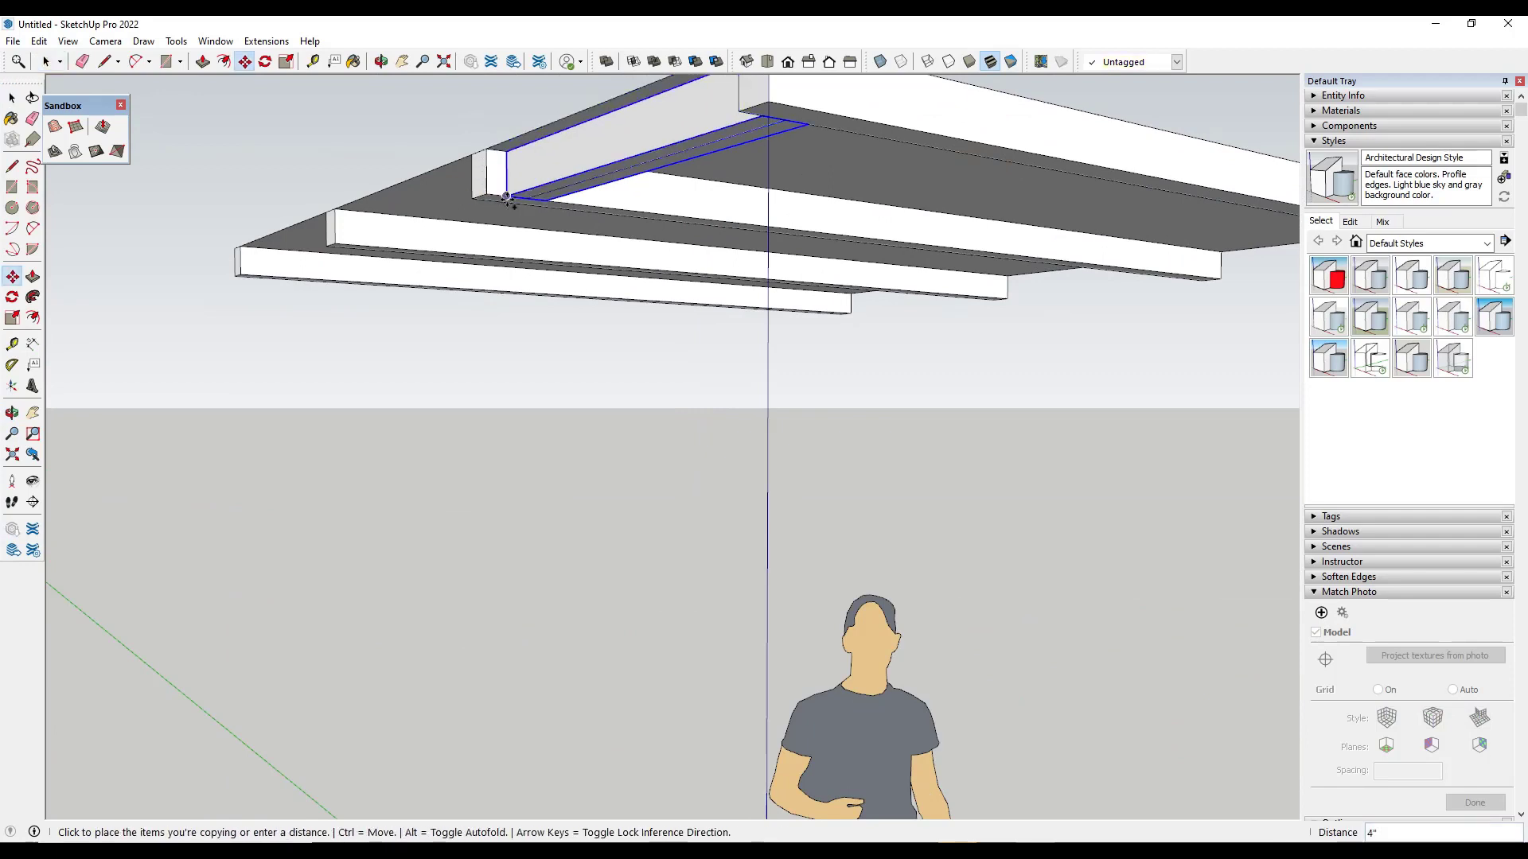
{"action": "key", "text": "Escape"}
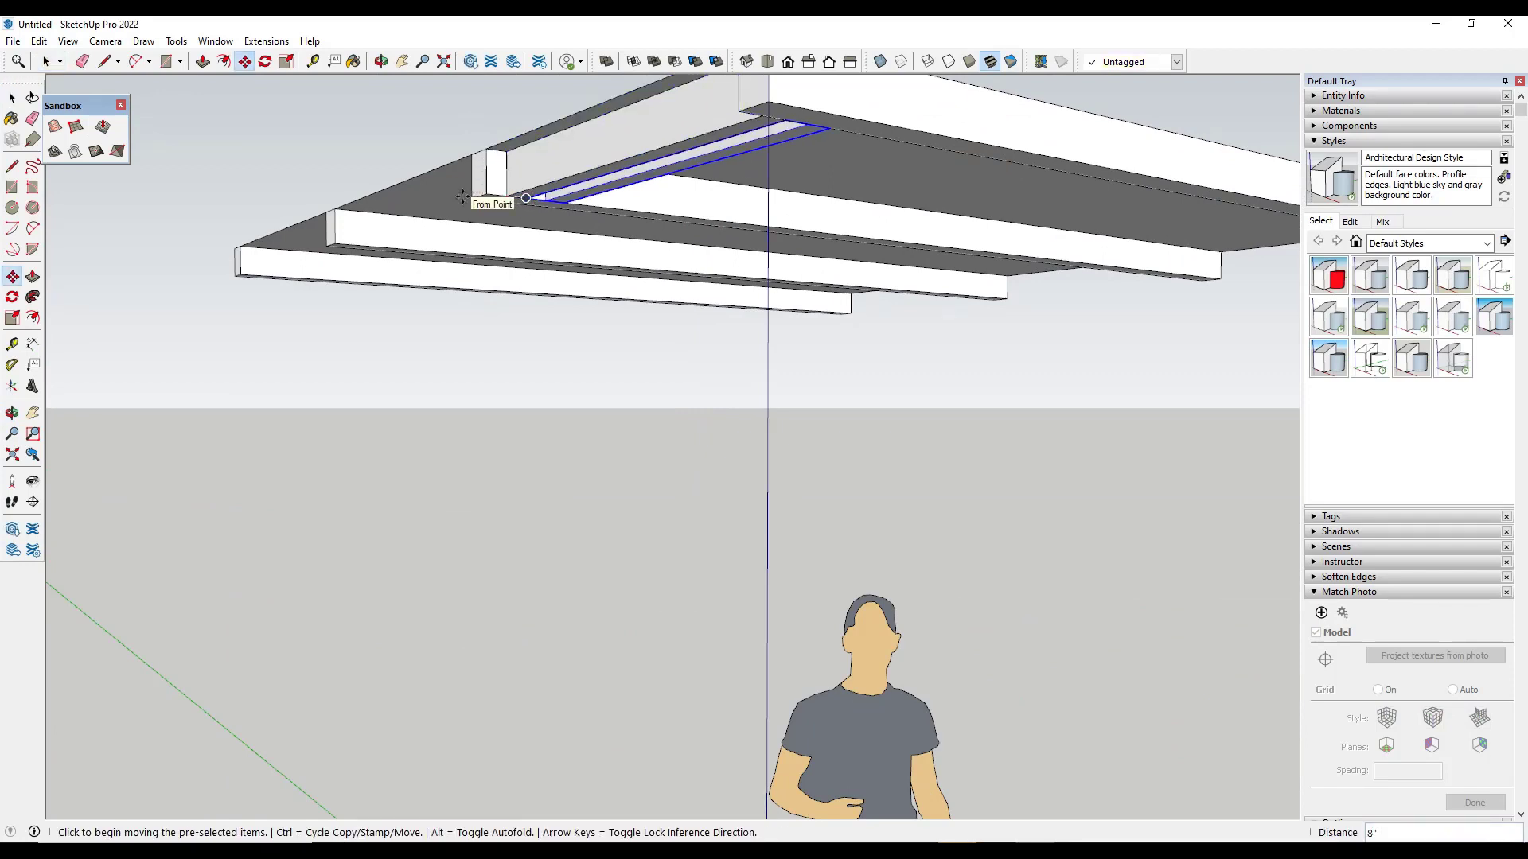
{"action": "type", "text": "*25"}
{"action": "key", "text": "Return"}
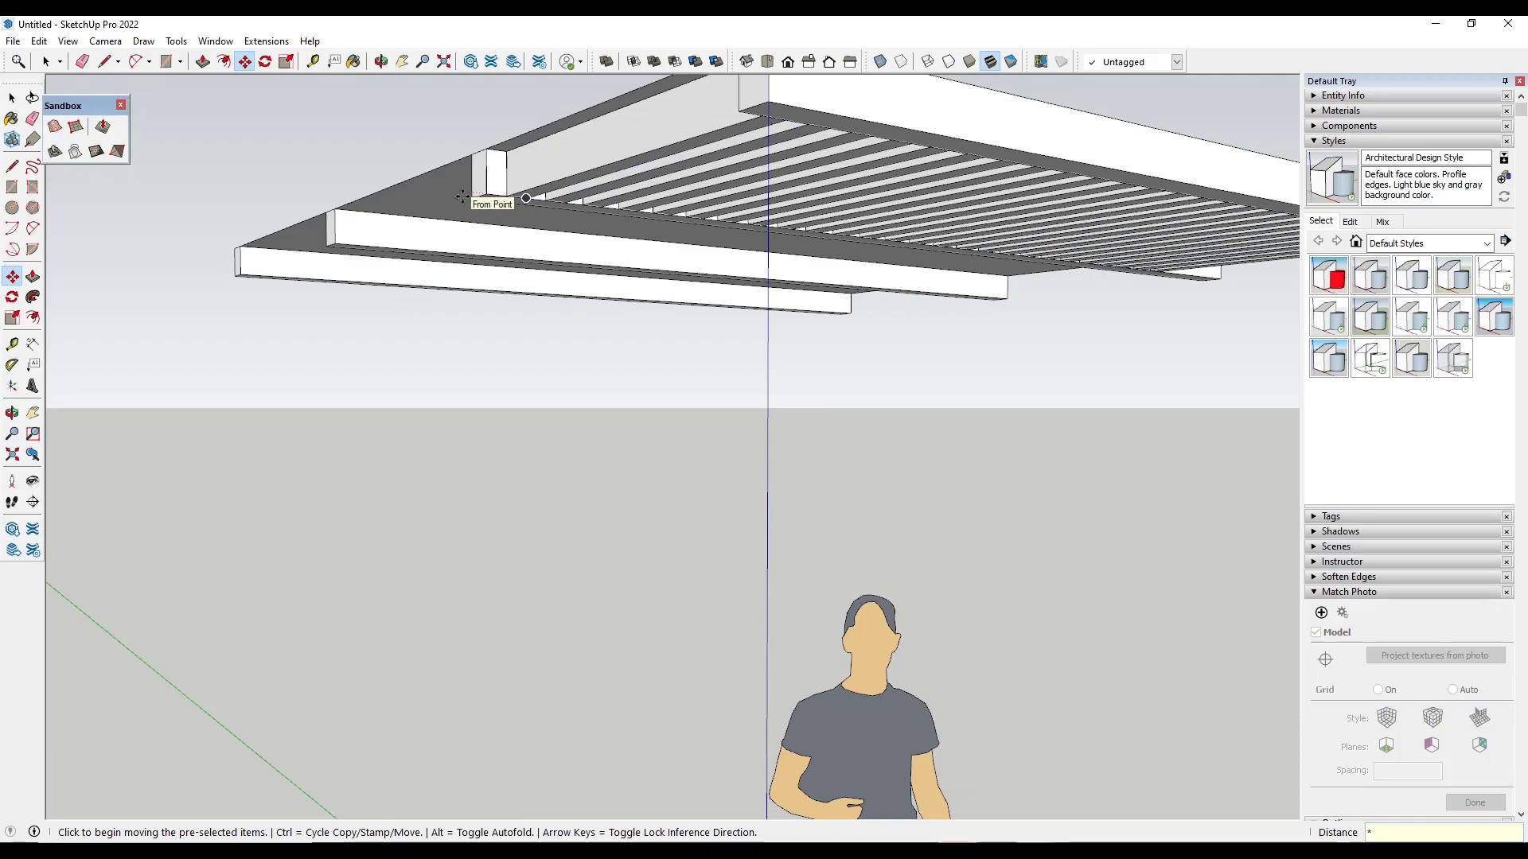
{"action": "key", "text": "o"}
{"action": "mouse_move", "coordinate": [462, 199]}
{"action": "left_mouse_down"}
{"action": "mouse_move", "coordinate": [136, 298]}
{"action": "mouse_move", "coordinate": [604, 178]}
{"action": "mouse_move", "coordinate": [1210, 212]}
{"action": "mouse_move", "coordinate": [637, 385]}
{"action": "mouse_move", "coordinate": [557, 327]}
{"action": "left_mouse_up"}
- Make the selected beam a component named 'Beam Group'
{"action": "key", "text": "e"}
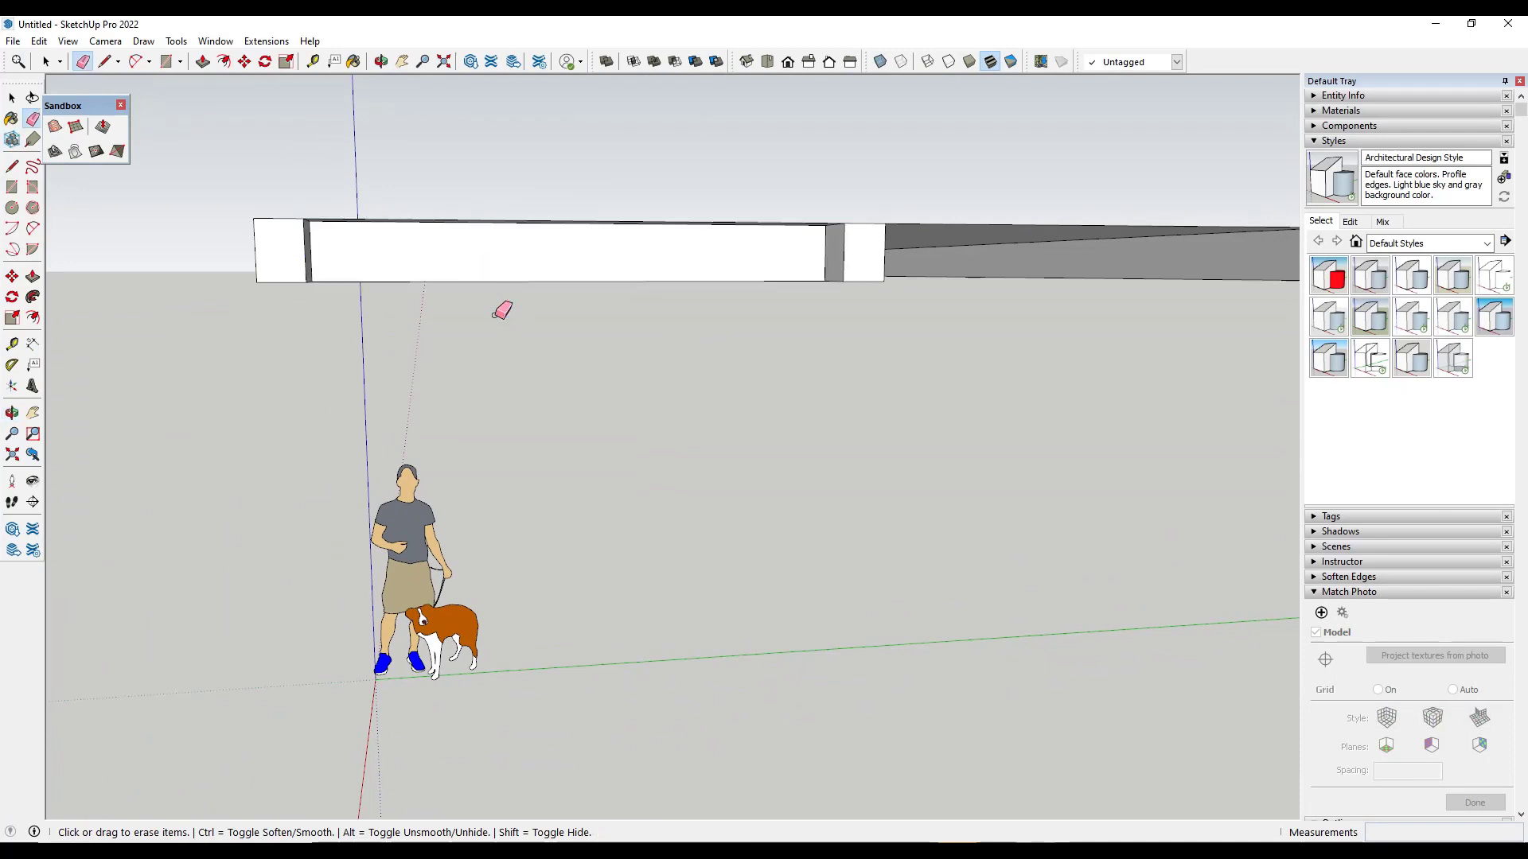
{"action": "key", "text": "space"}
{"action": "middle_click_drag", "start_coordinate": [438, 263], "coordinate": [540, 403]}
{"action": "scroll", "coordinate": [557, 410], "scroll_direction": "up", "scroll_amount": 2}
{"action": "left_click", "coordinate": [539, 403]}
{"action": "right_click", "coordinate": [539, 408]}
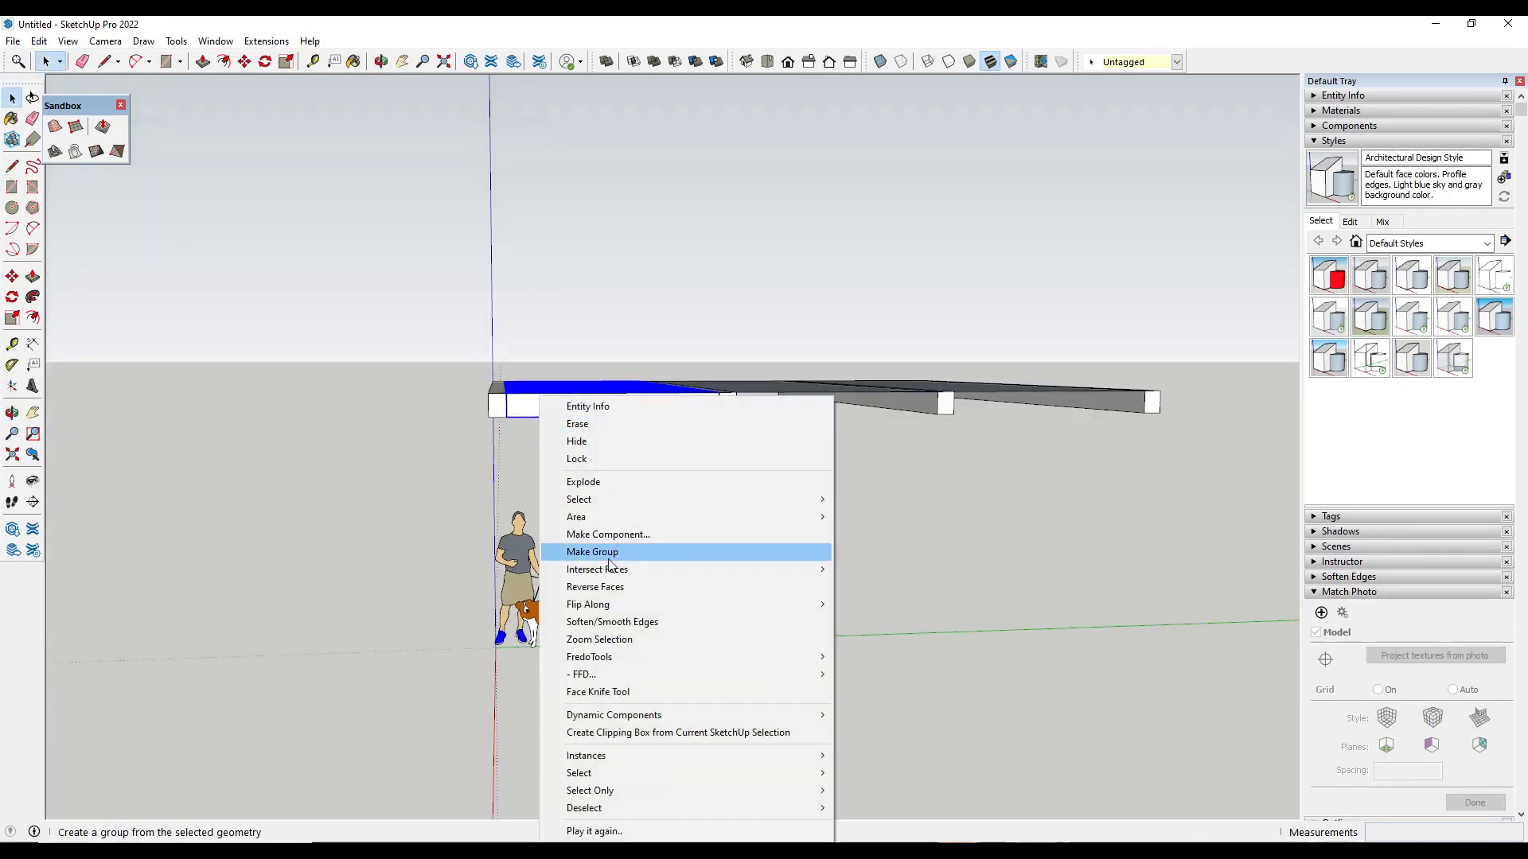
{"action": "left_click", "coordinate": [602, 534]}
{"action": "type", "text": "Beam"}
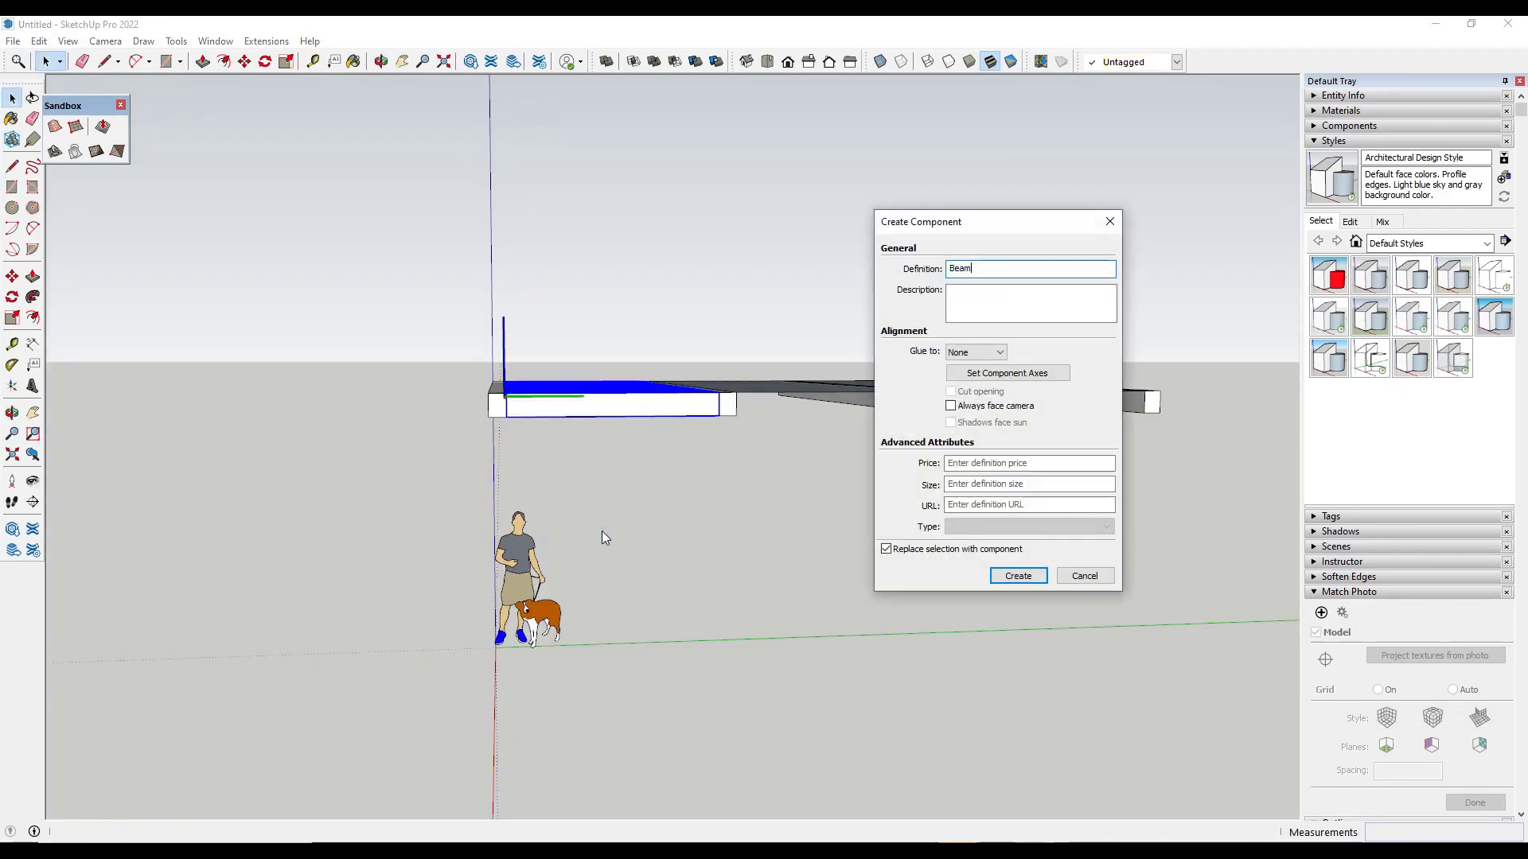
{"action": "type", "text": " Group"}
{"action": "key", "text": "Return"}
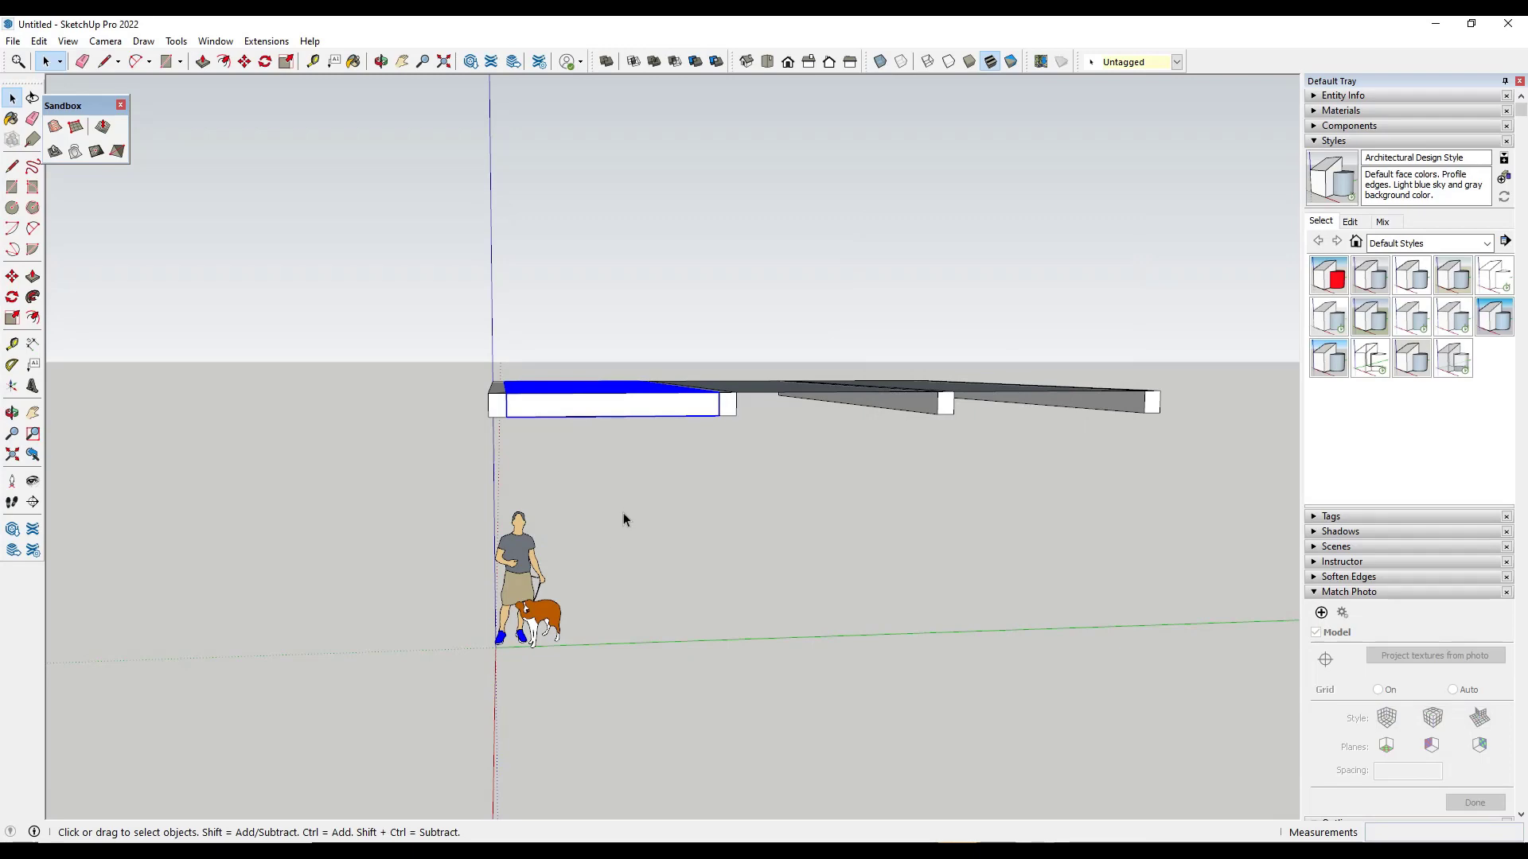
- Copy the Beam Group along the edge and repeat it with *2 for three beams
{"action": "key", "text": "m"}
{"action": "scroll", "coordinate": [557, 446], "scroll_direction": "up", "scroll_amount": 3}
{"action": "key", "text": "ctrl"}
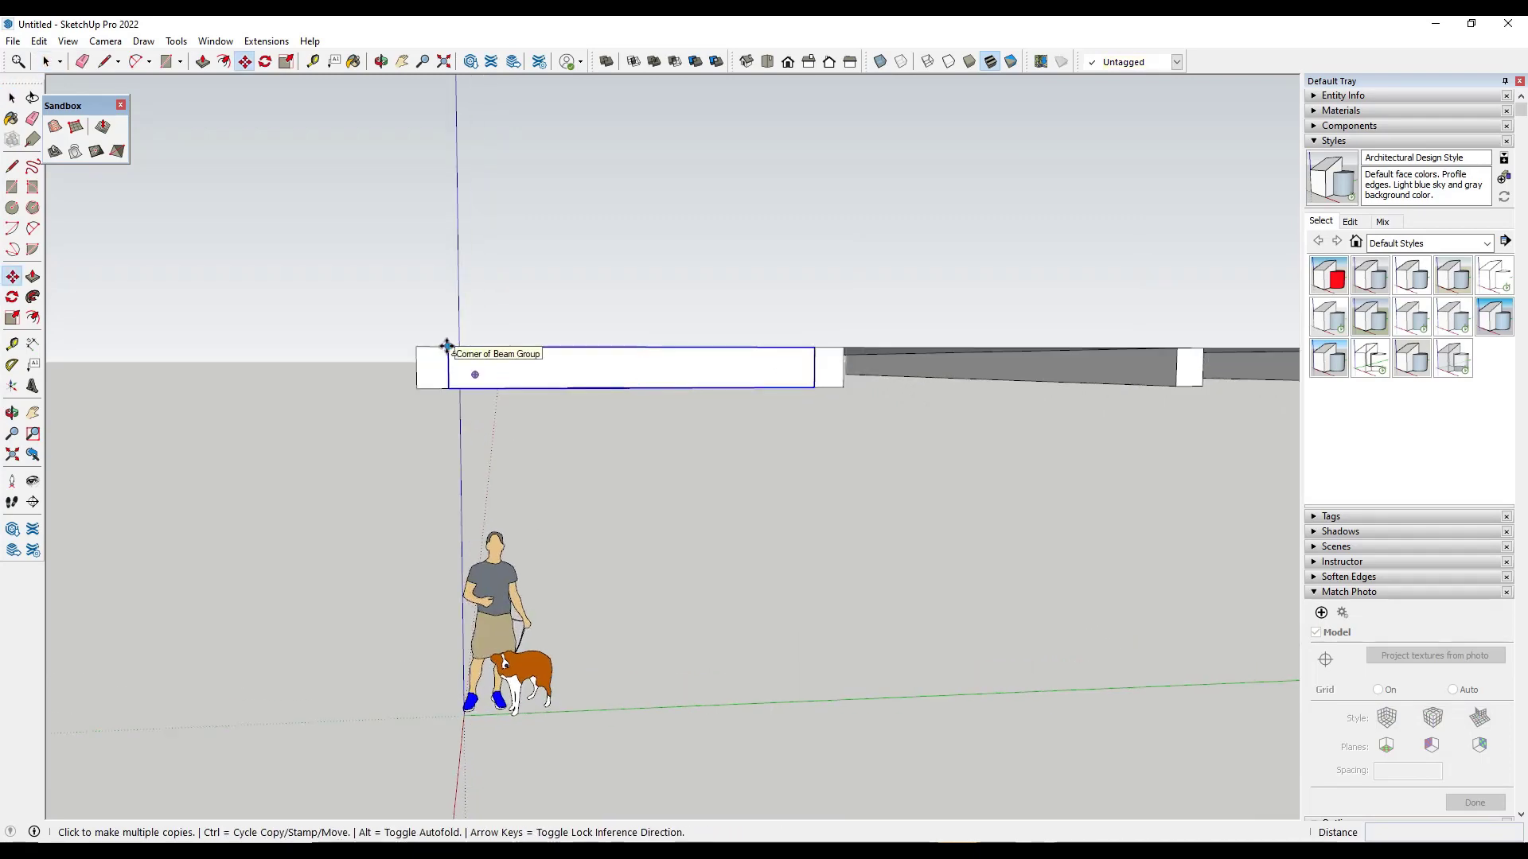
{"action": "left_click", "coordinate": [446, 346]}
{"action": "left_click", "coordinate": [841, 347]}
{"action": "type", "text": "*2"}
{"action": "key", "text": "Return"}
{"action": "scroll", "coordinate": [574, 328], "scroll_direction": "down", "scroll_amount": 3}
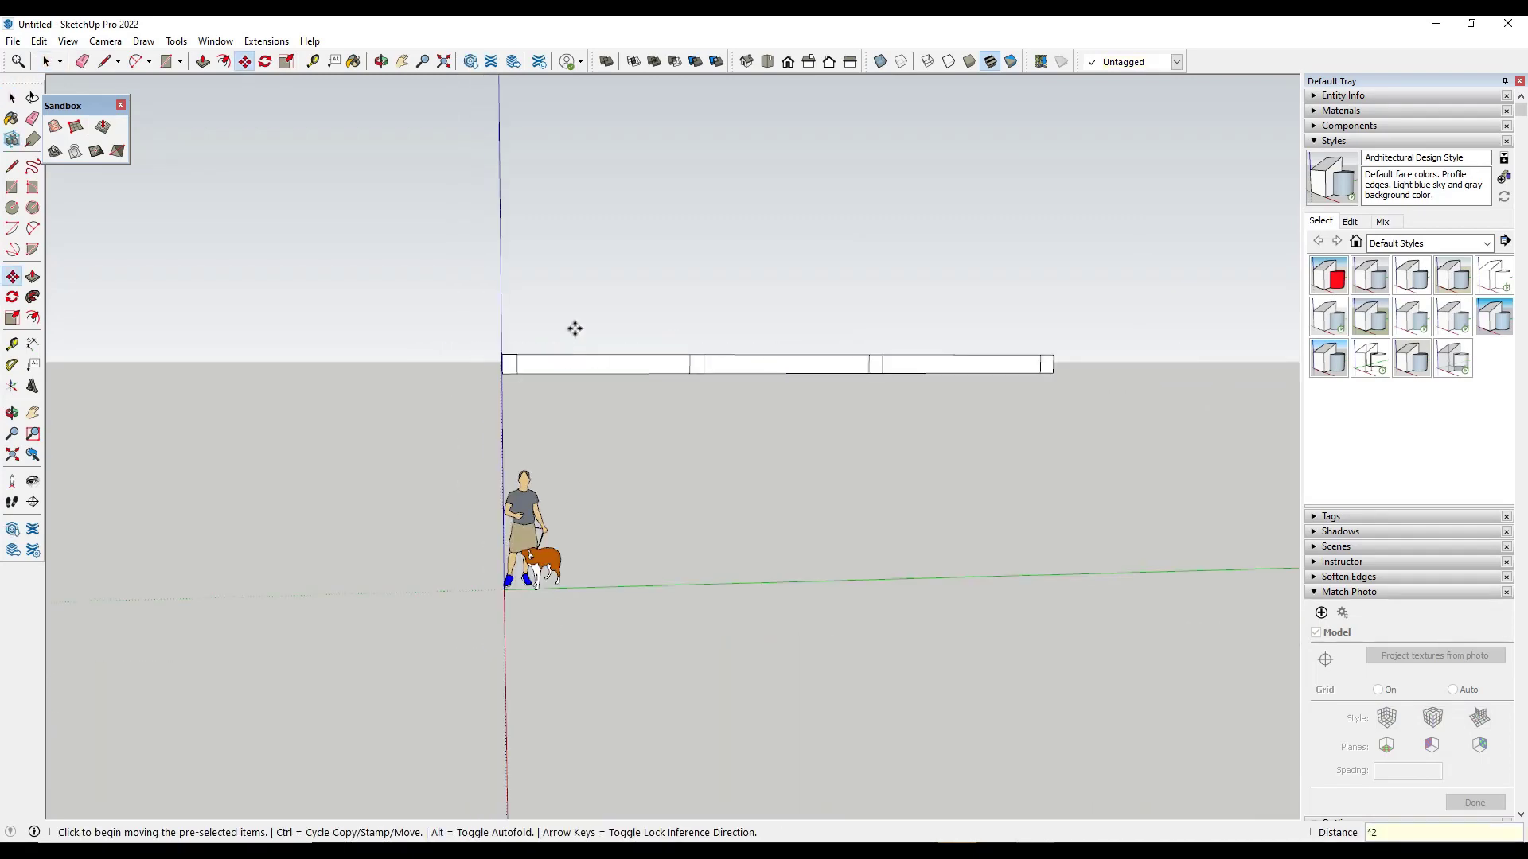
{"action": "mouse_move", "coordinate": [575, 329]}
{"action": "middle_mouse_down"}
{"action": "mouse_move", "coordinate": [880, 291]}
{"action": "mouse_move", "coordinate": [823, 341]}
{"action": "mouse_move", "coordinate": [778, 335]}
{"action": "mouse_move", "coordinate": [798, 433]}
{"action": "mouse_move", "coordinate": [825, 334]}
{"action": "mouse_move", "coordinate": [850, 374]}
{"action": "middle_mouse_up"}
{"action": "scroll", "coordinate": [796, 343], "scroll_direction": "up", "scroll_amount": 3}
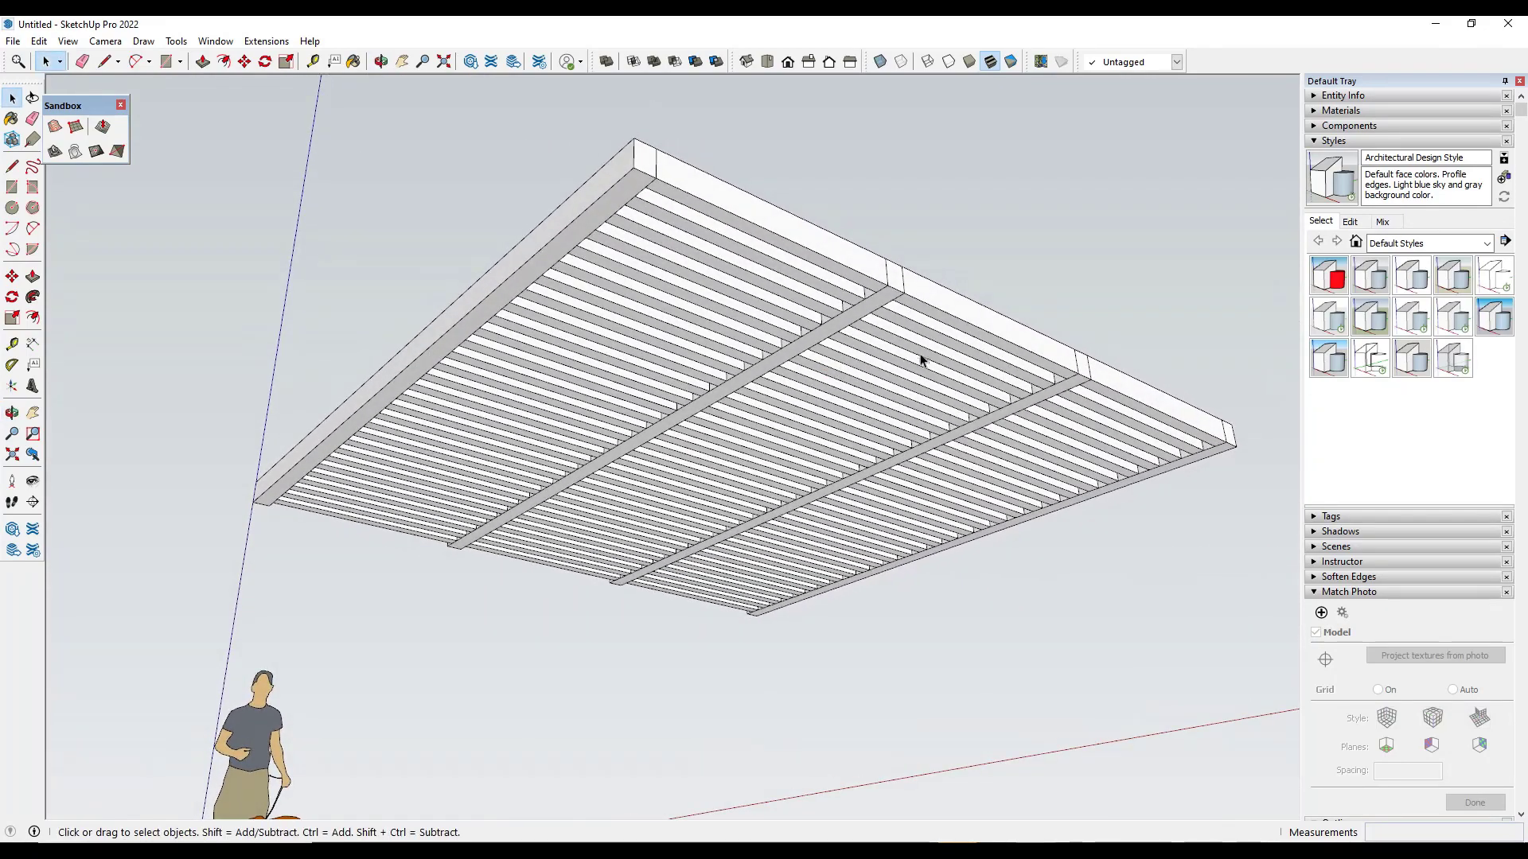
- Push/Pull the top beam's face inside the ceiling group
{"action": "double_click", "coordinate": [967, 327]}
{"action": "left_click", "coordinate": [985, 328]}
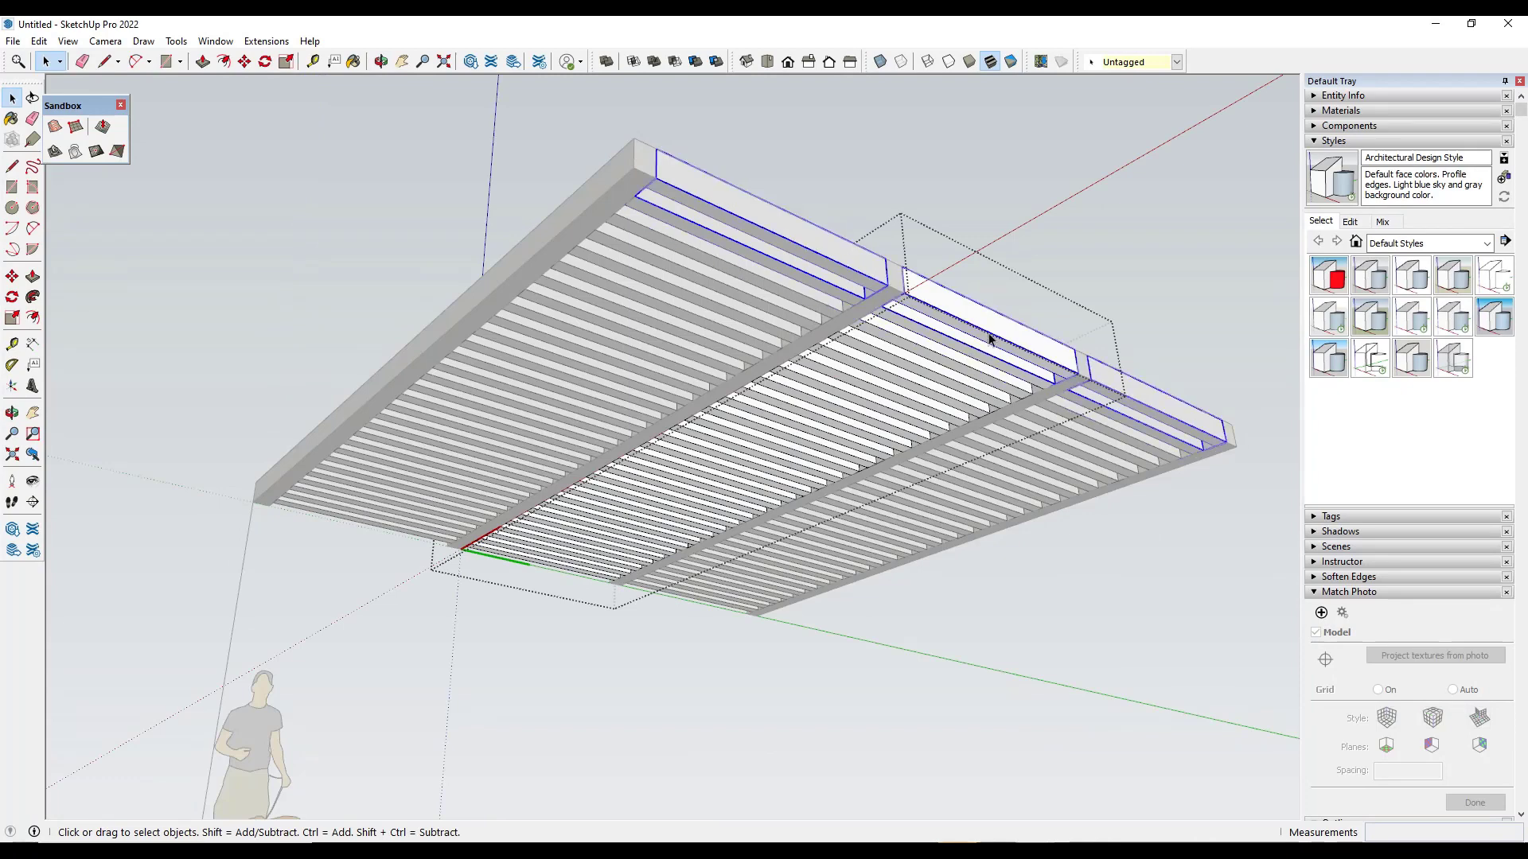
{"action": "double_click", "coordinate": [989, 333]}
{"action": "key", "text": "p"}
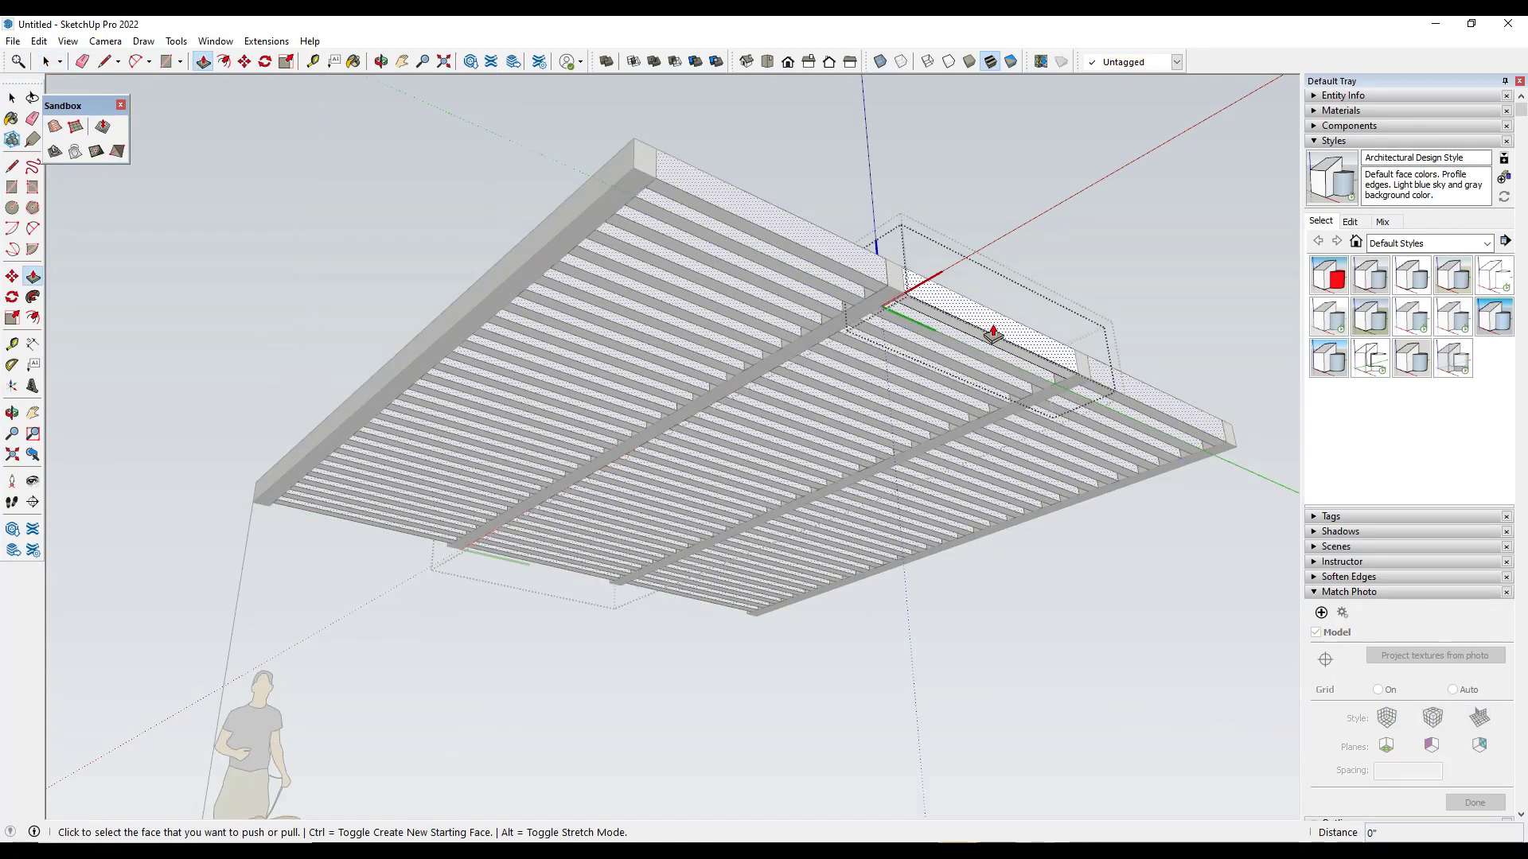
{"action": "left_click", "coordinate": [991, 334]}
{"action": "key", "text": "space"}
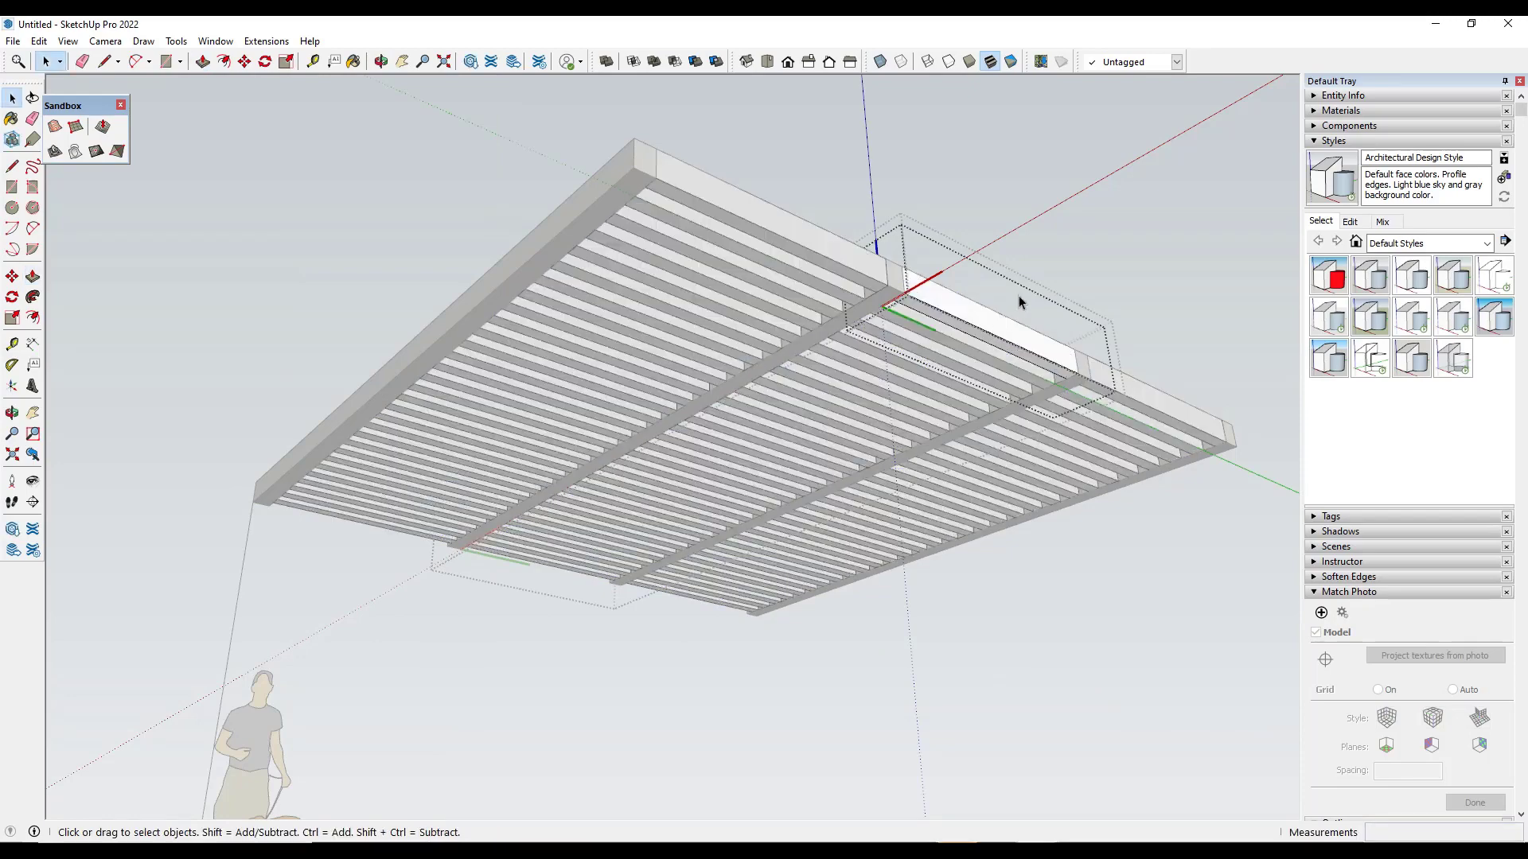
{"action": "left_click", "coordinate": [1045, 198]}
- Open the ceiling group and erase the old slats from the top beam downward
{"action": "key", "text": "o"}
{"action": "left_click_drag", "start_coordinate": [829, 260], "coordinate": [670, 236]}
{"action": "key", "text": "space"}
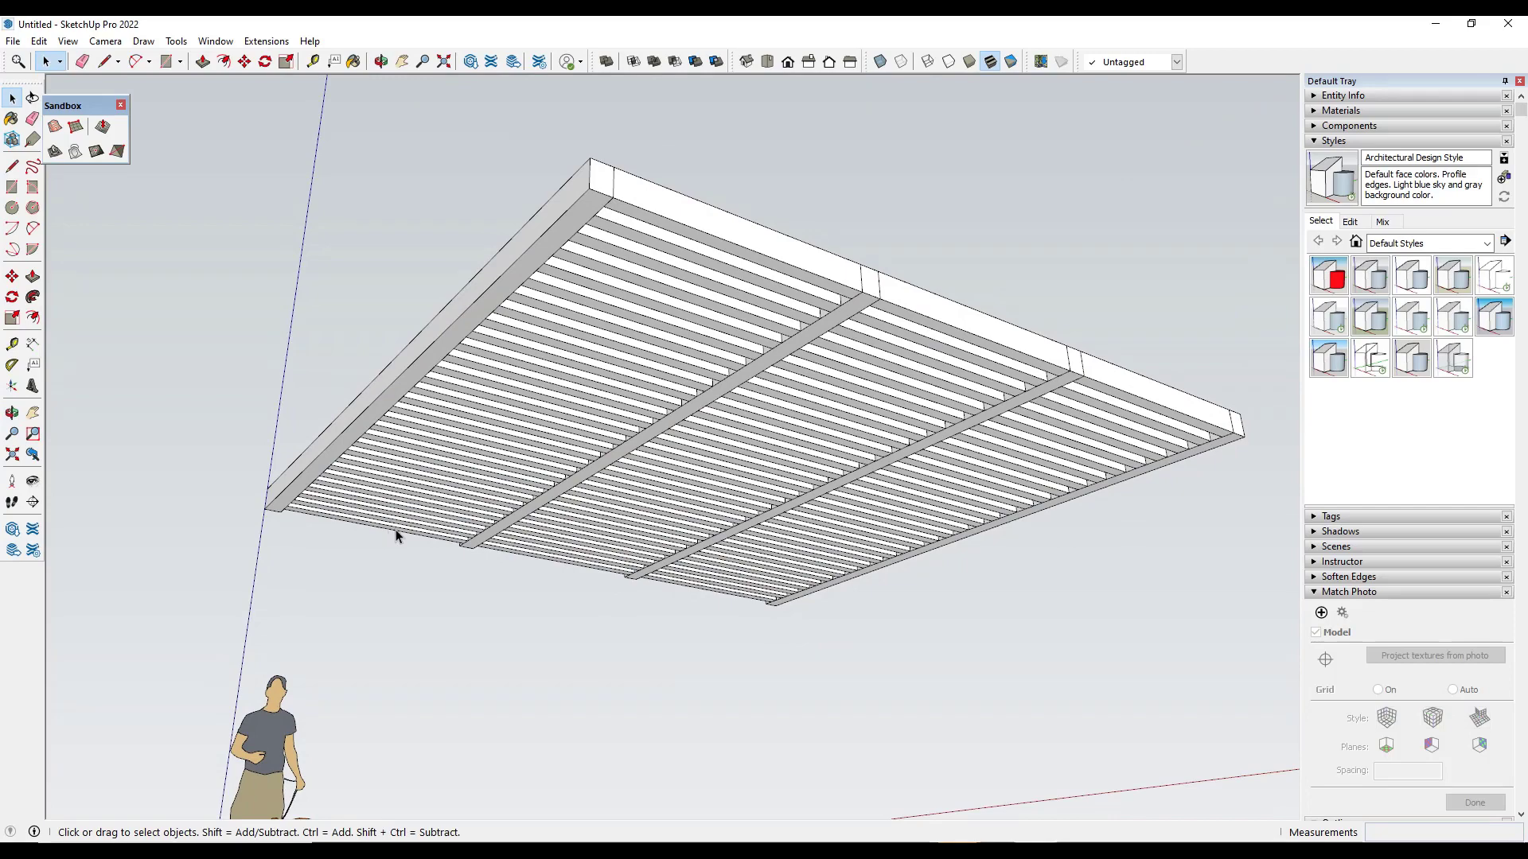
{"action": "middle_click_drag", "start_coordinate": [480, 522], "coordinate": [470, 555]}
{"action": "middle_click_drag", "start_coordinate": [709, 307], "coordinate": [597, 304]}
{"action": "double_click", "coordinate": [597, 305]}
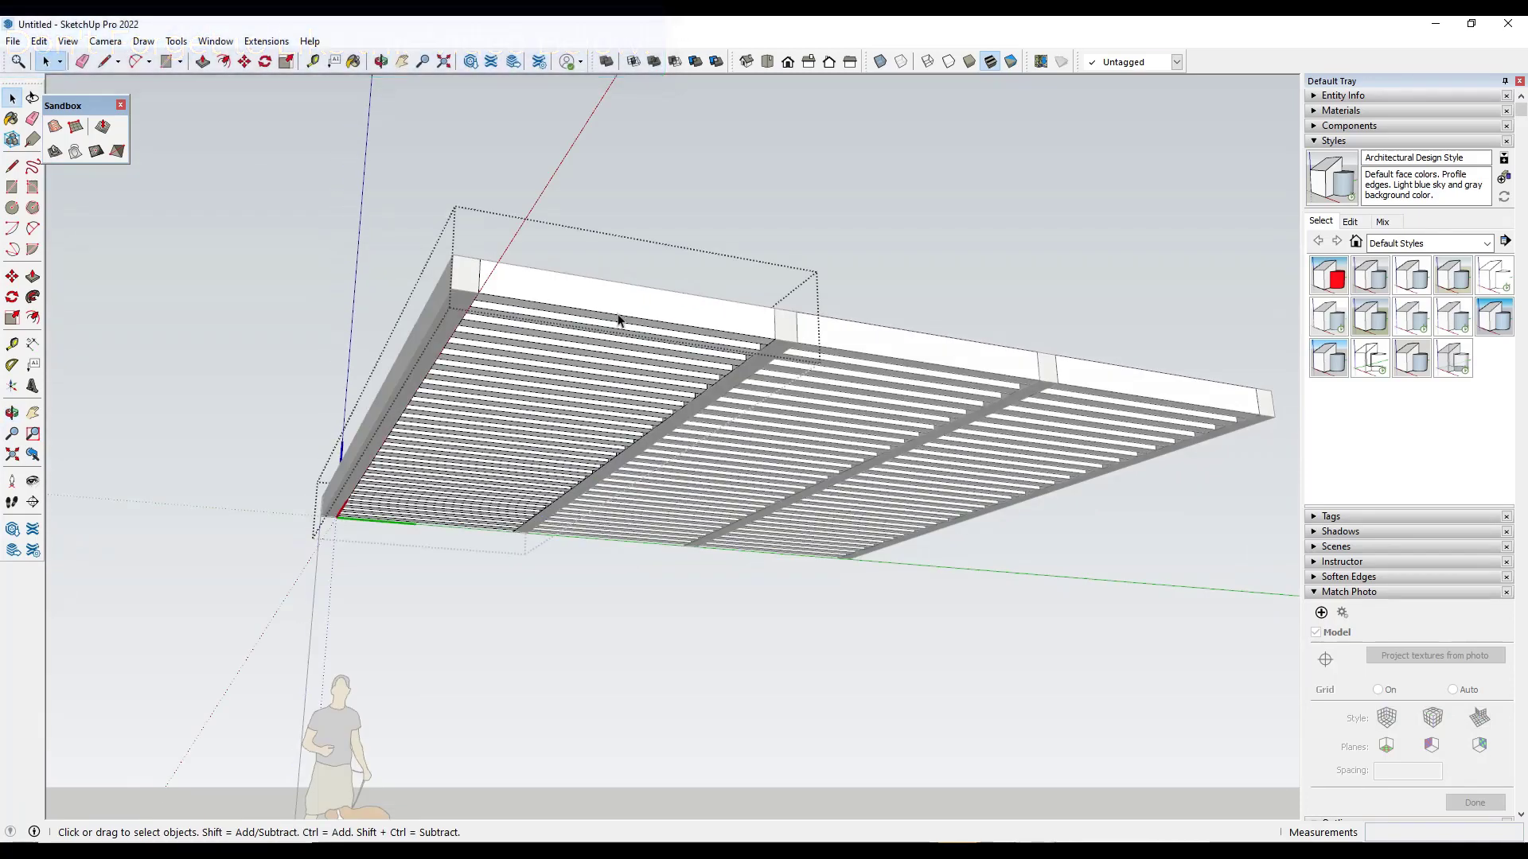
{"action": "key", "text": "e"}
{"action": "left_click_drag", "start_coordinate": [580, 302], "coordinate": [467, 519]}
- Delete the remaining connected slat geometry and the leftover lower edge lines
{"action": "scroll", "coordinate": [501, 516], "scroll_direction": "up", "scroll_amount": 5}
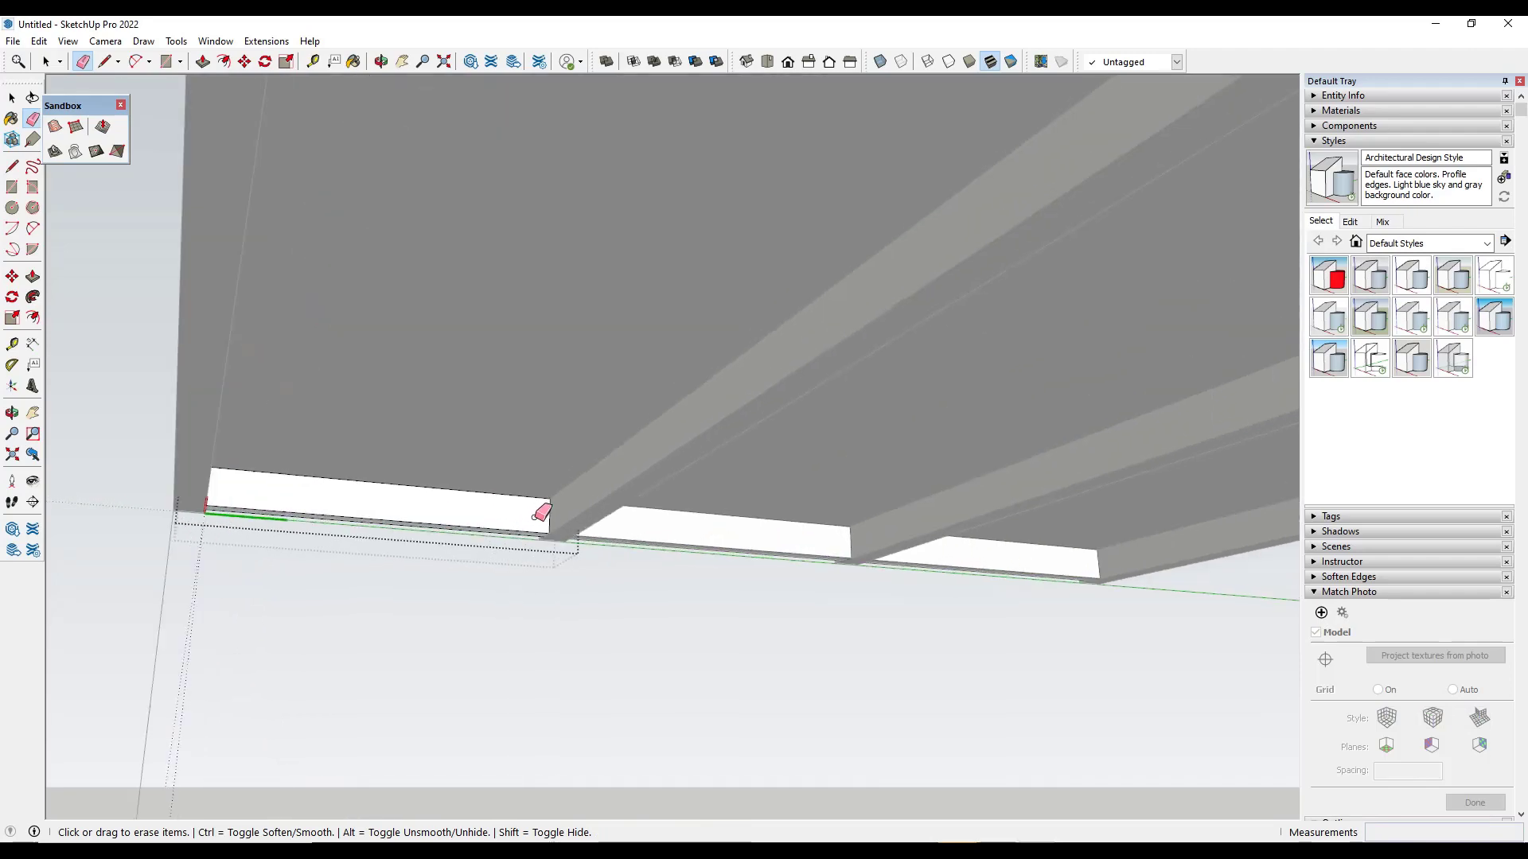
{"action": "mouse_move", "coordinate": [535, 512]}
{"action": "middle_mouse_down"}
{"action": "mouse_move", "coordinate": [833, 405]}
{"action": "mouse_move", "coordinate": [866, 409]}
{"action": "middle_mouse_up"}
{"action": "key", "text": "space"}
{"action": "triple_click", "coordinate": [613, 450]}
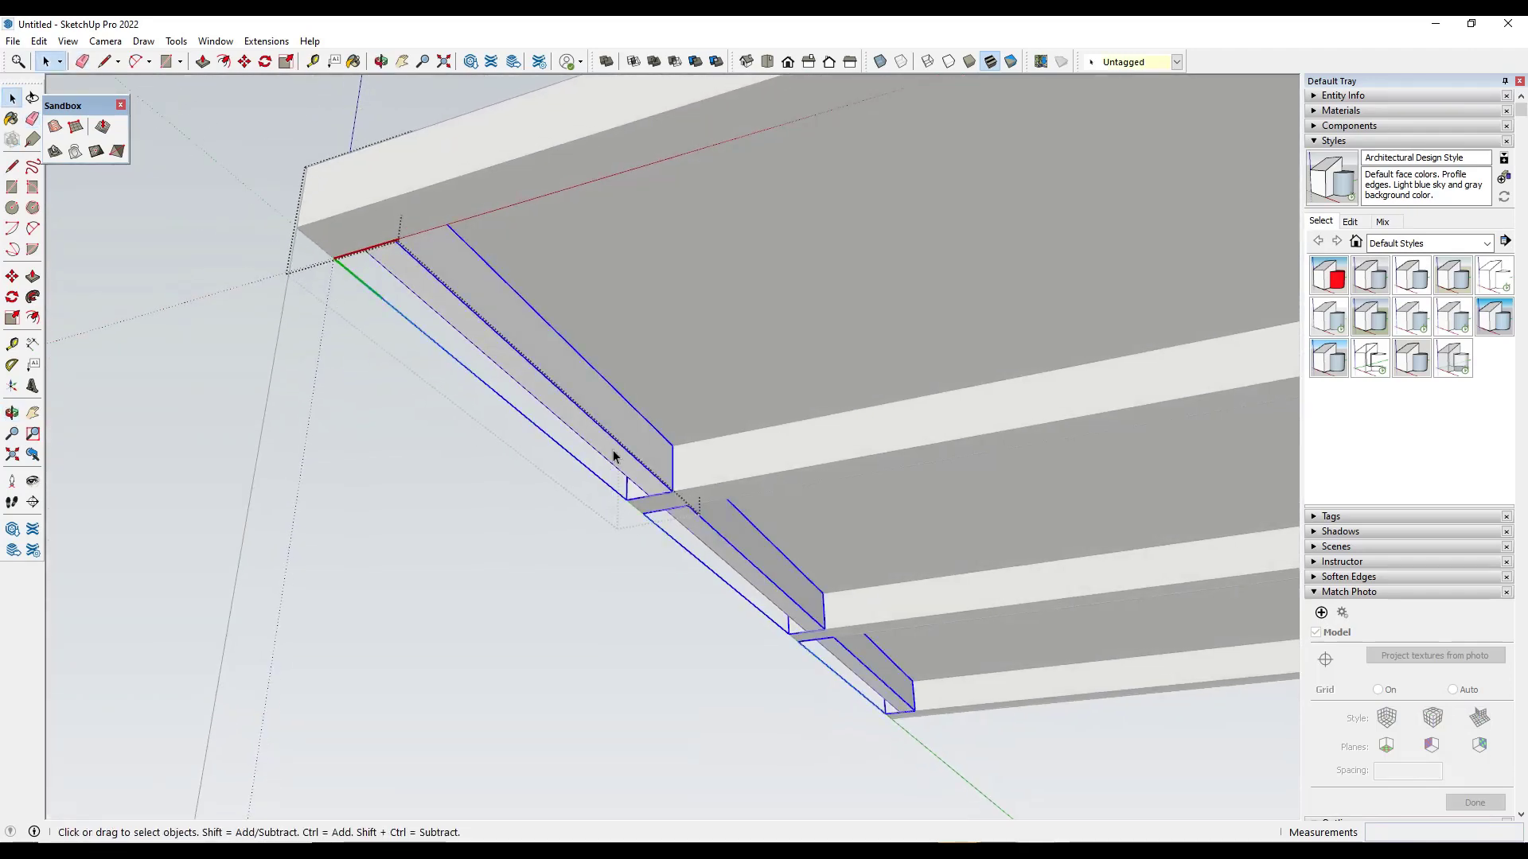
{"action": "key", "text": "Delete"}
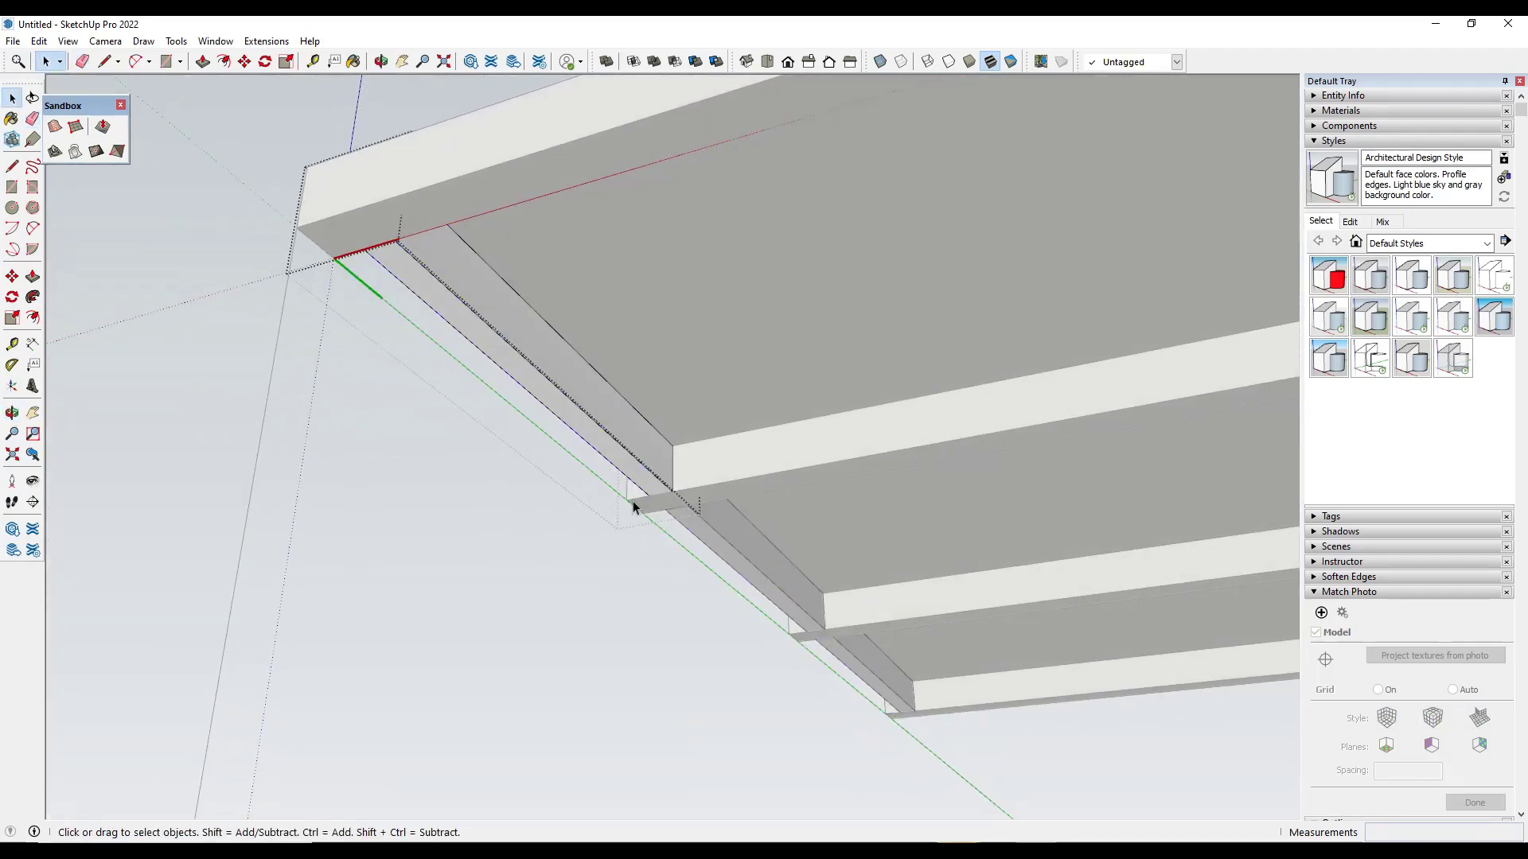
{"action": "key", "text": "e"}
{"action": "key", "text": "space"}
{"action": "left_click", "coordinate": [643, 486]}
{"action": "key", "text": "Delete"}
- Copy the slat strip to Beam2's endpoint and repeat it 24 times with x24
{"action": "triple_click", "coordinate": [645, 447]}
{"action": "key", "text": "m"}
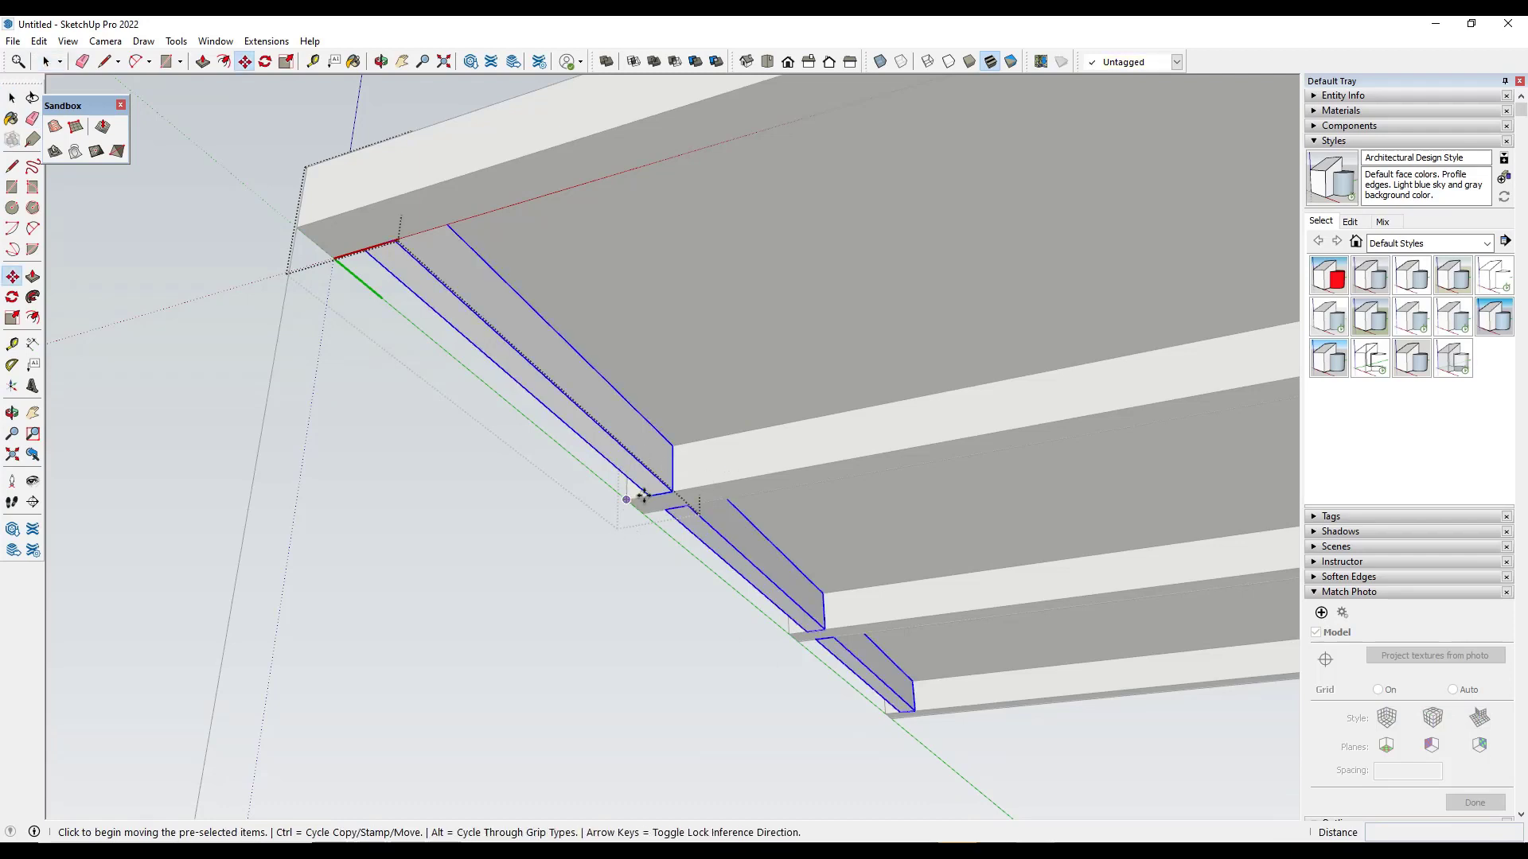
{"action": "left_click", "coordinate": [638, 495]}
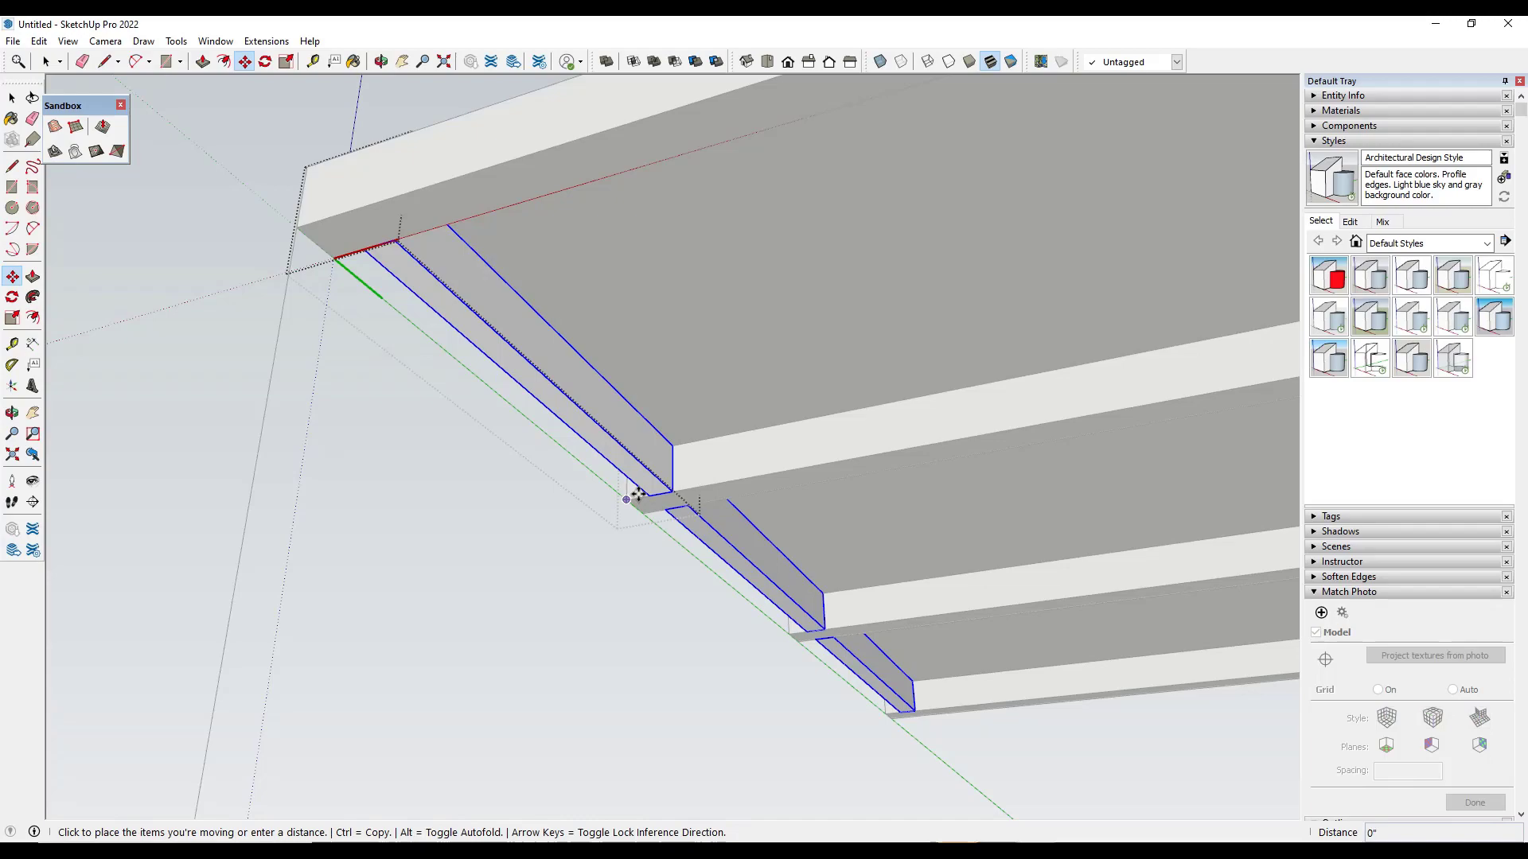
{"action": "key", "text": "ctrl"}
{"action": "left_click", "coordinate": [671, 489]}
{"action": "scroll", "coordinate": [671, 489], "scroll_direction": "down", "scroll_amount": 10}
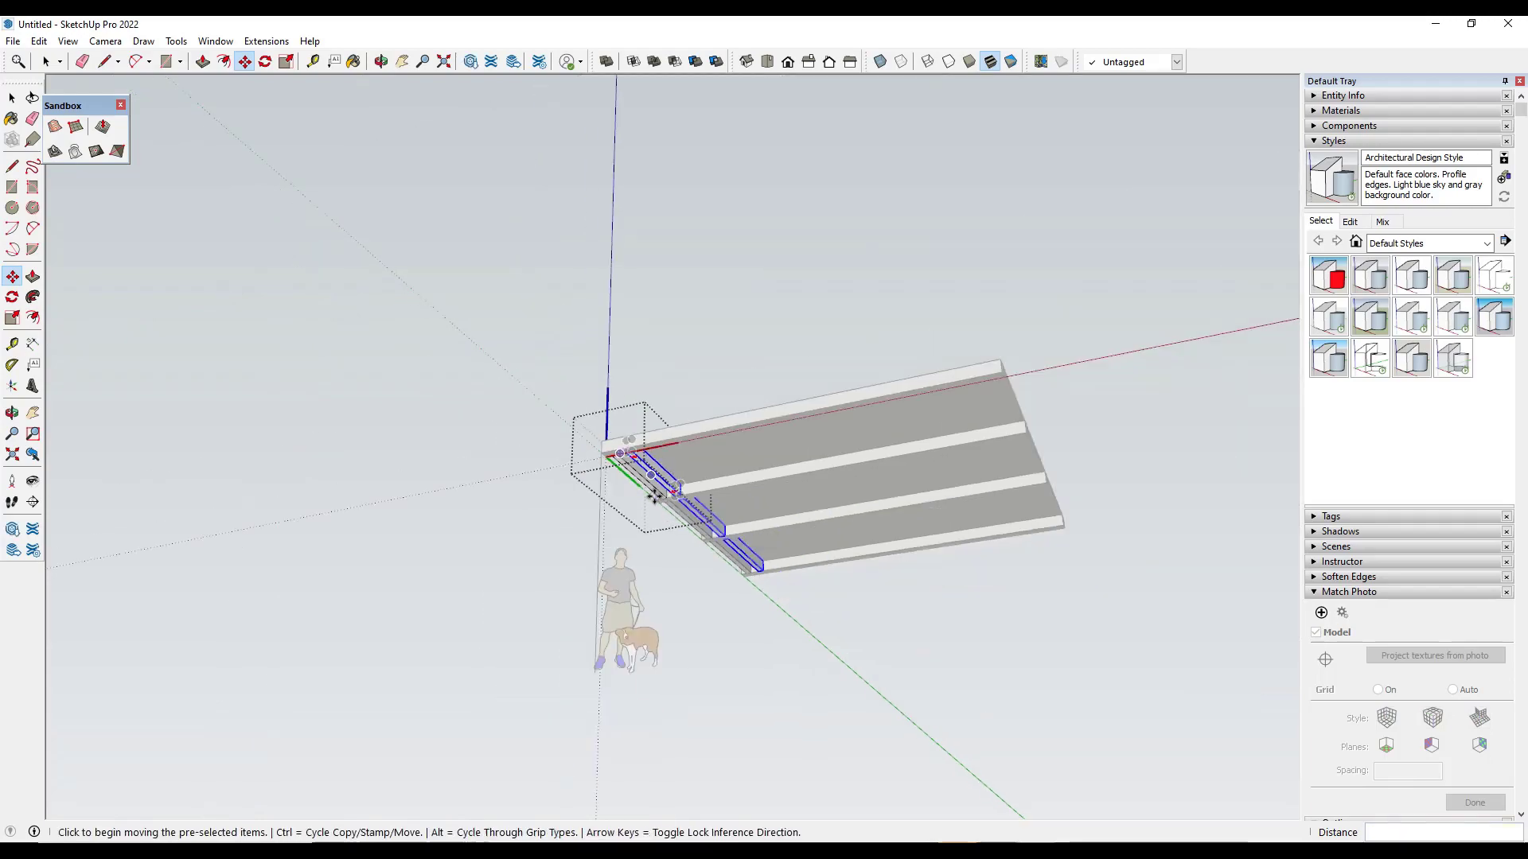
{"action": "type", "text": "x24"}
{"action": "key", "text": "Return"}
{"action": "middle_click_drag", "start_coordinate": [1132, 570], "coordinate": [801, 523]}
{"action": "key", "text": "space"}
{"action": "middle_click_drag", "start_coordinate": [620, 481], "coordinate": [740, 469]}
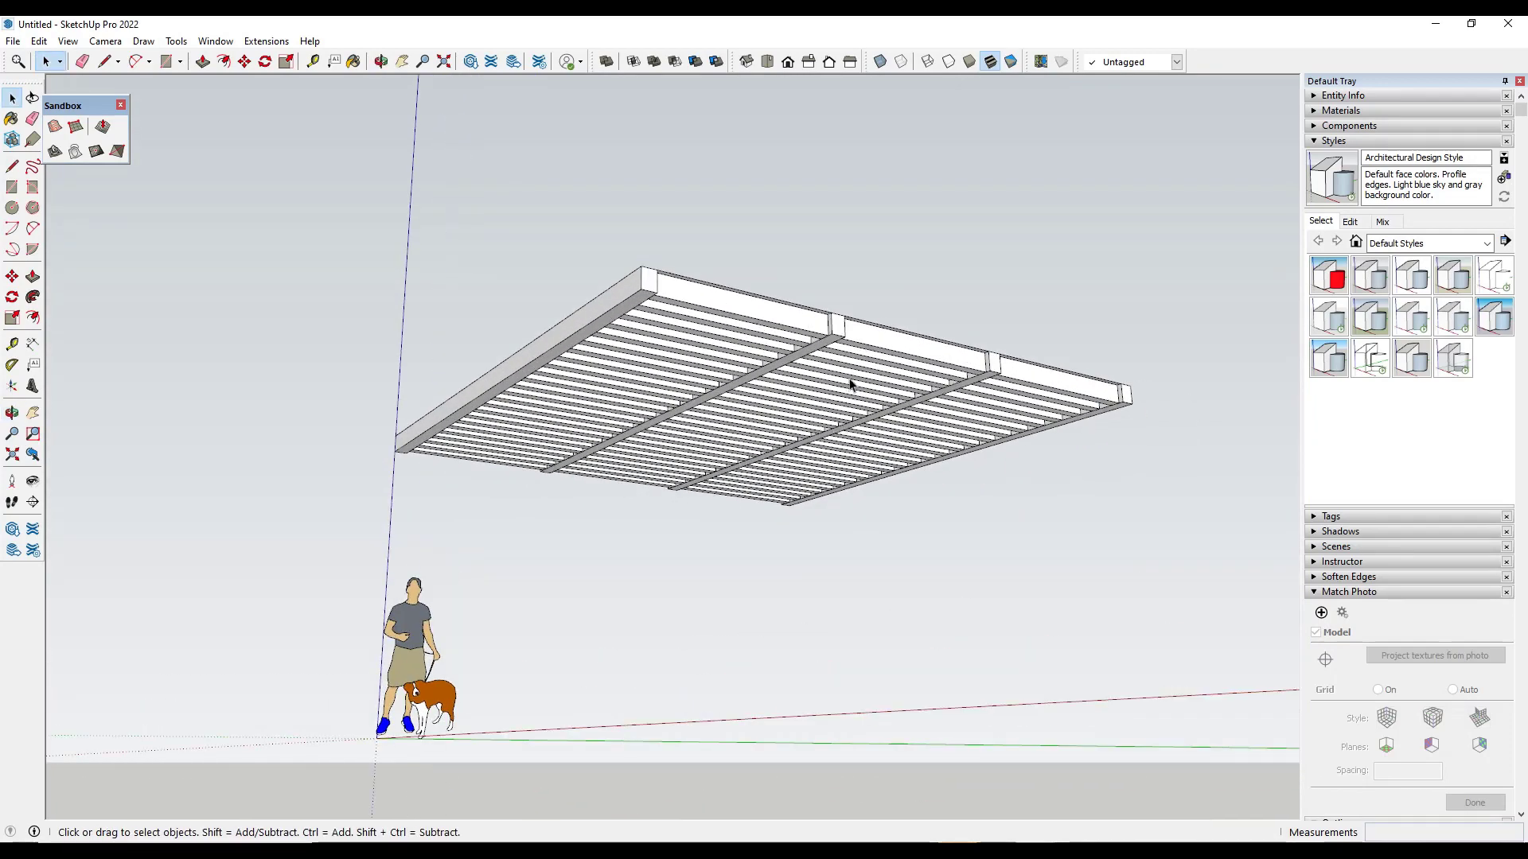
{"action": "middle_click_drag", "start_coordinate": [850, 385], "coordinate": [858, 465]}
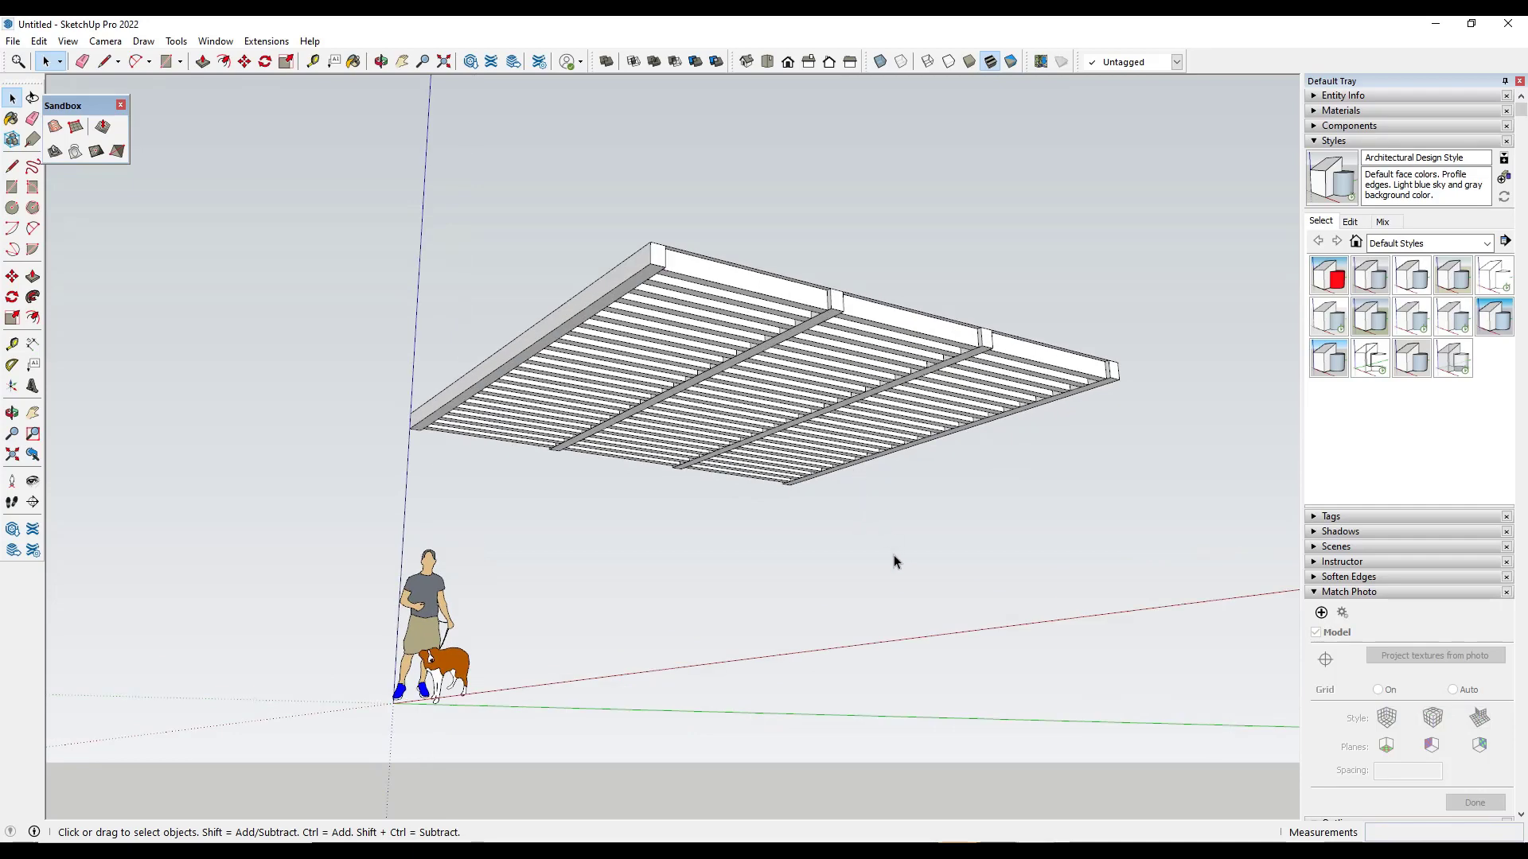
{"action": "mouse_move", "coordinate": [894, 561]}
{"action": "middle_mouse_down"}
{"action": "mouse_move", "coordinate": [846, 539]}
{"action": "mouse_move", "coordinate": [869, 549]}
{"action": "middle_mouse_up"}
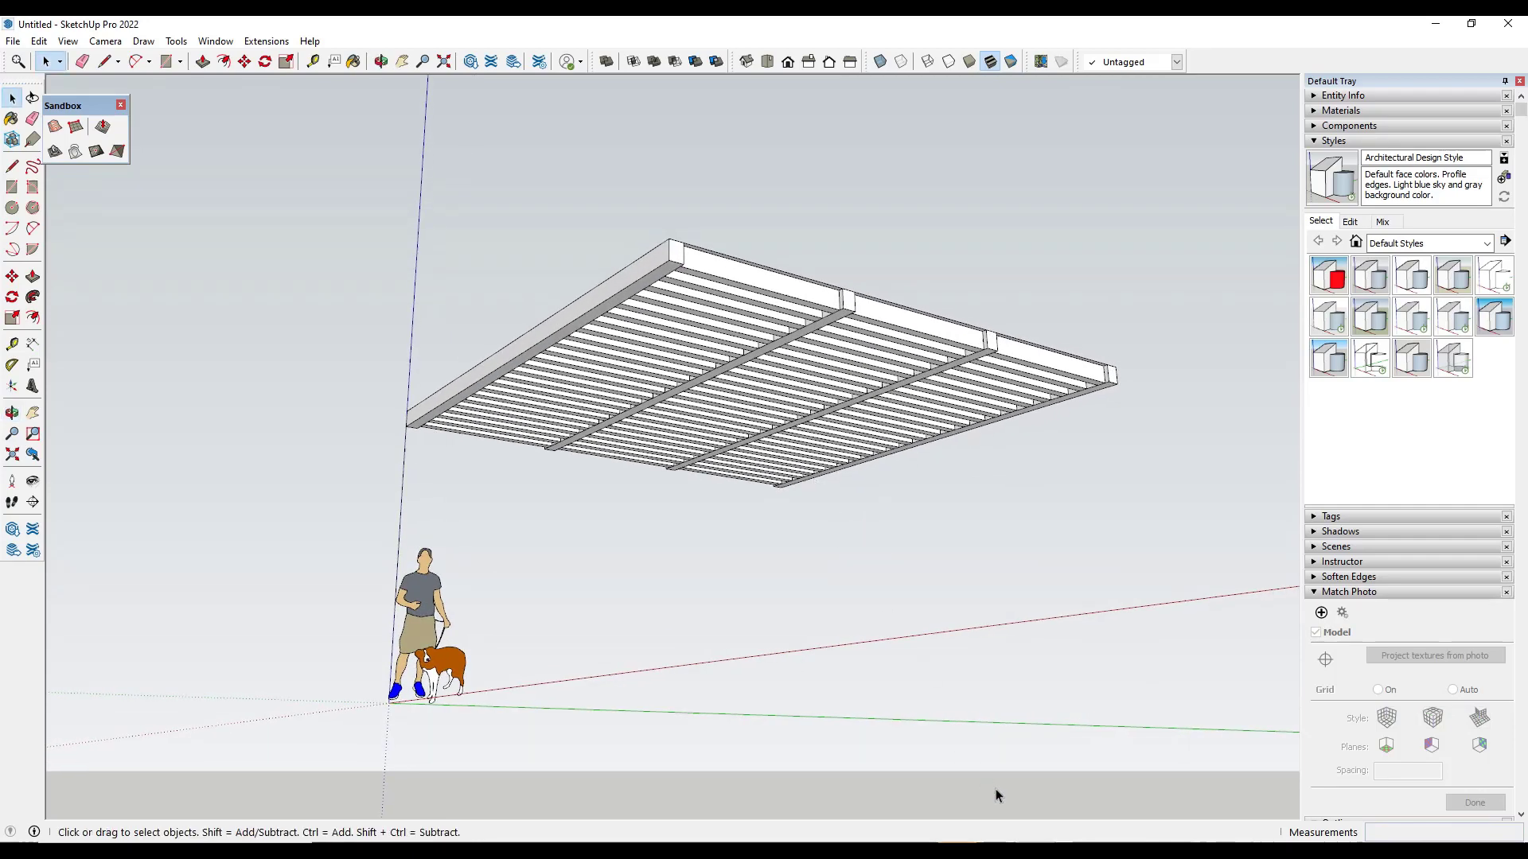
- In Blender, enable vertex snapping and move the plane to its snapped left corner
{"action": "mouse_move", "coordinate": [1142, 851]}
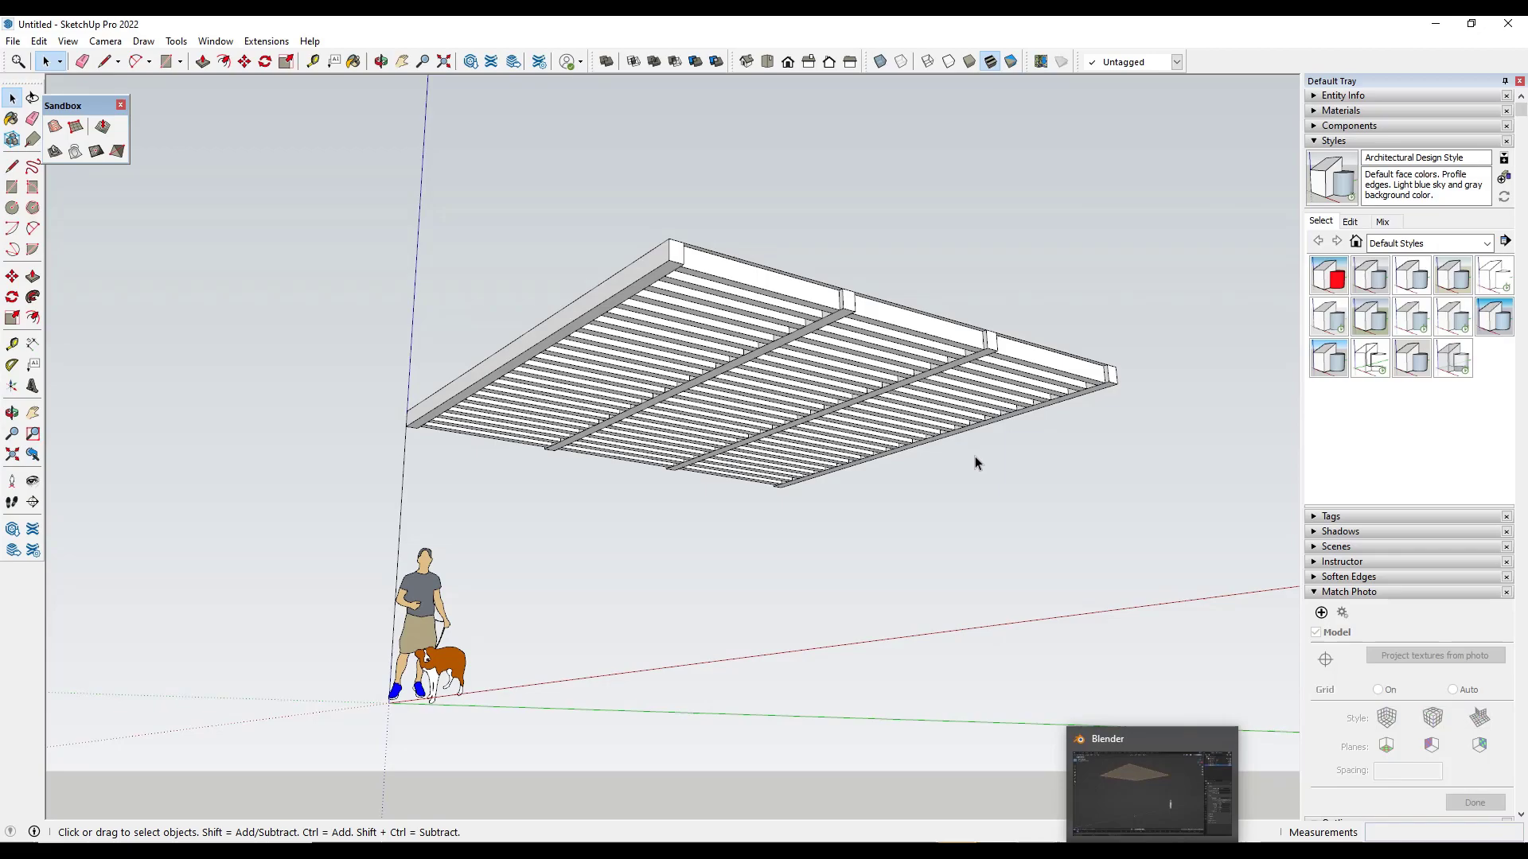
{"action": "left_click", "coordinate": [1142, 784]}
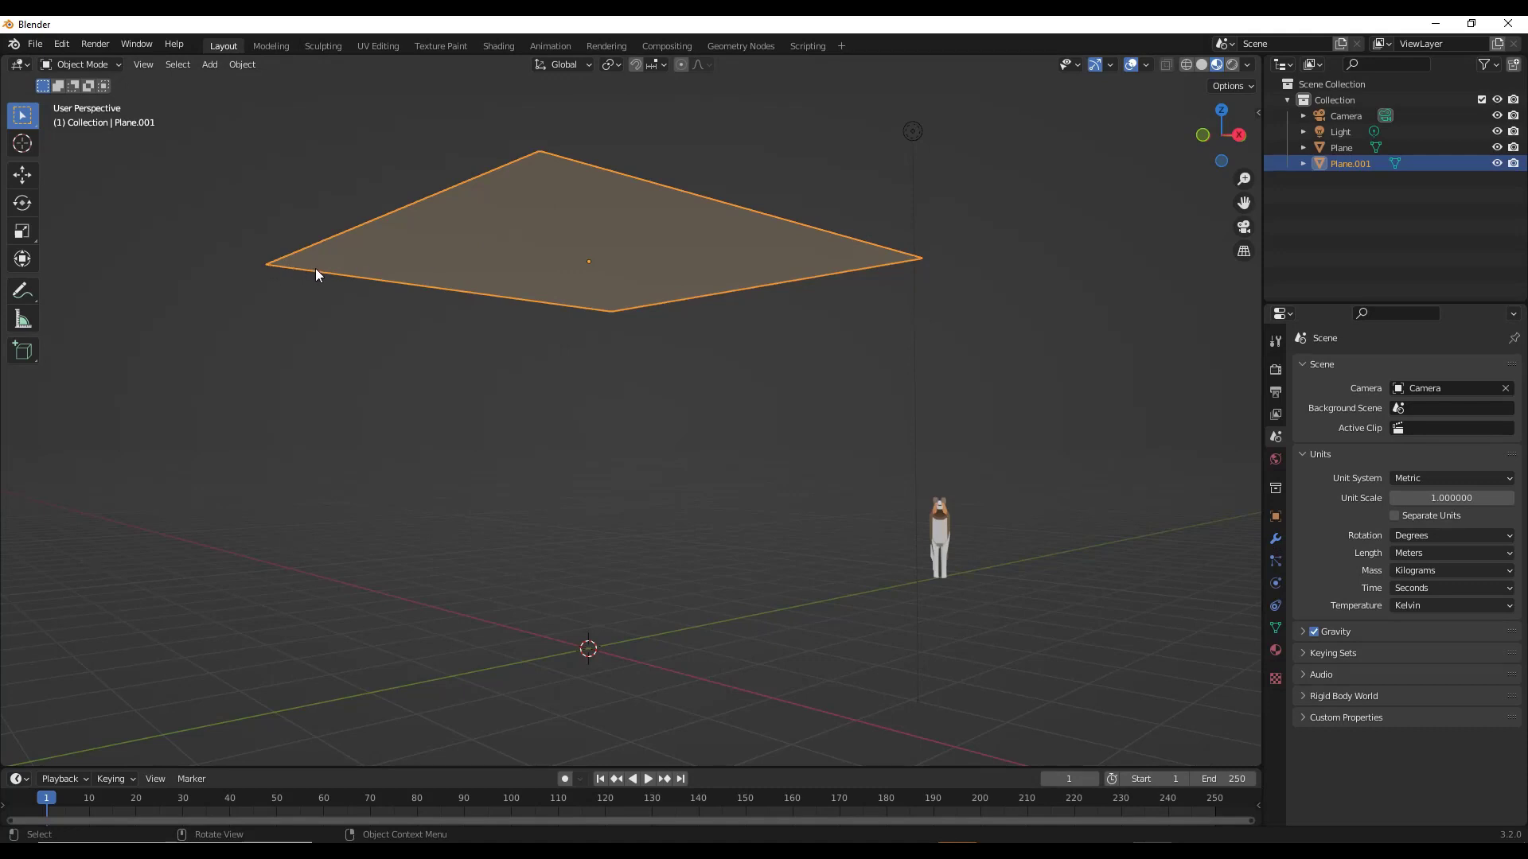
{"action": "left_click", "coordinate": [657, 64]}
{"action": "left_click", "coordinate": [636, 129]}
{"action": "key", "text": "g"}
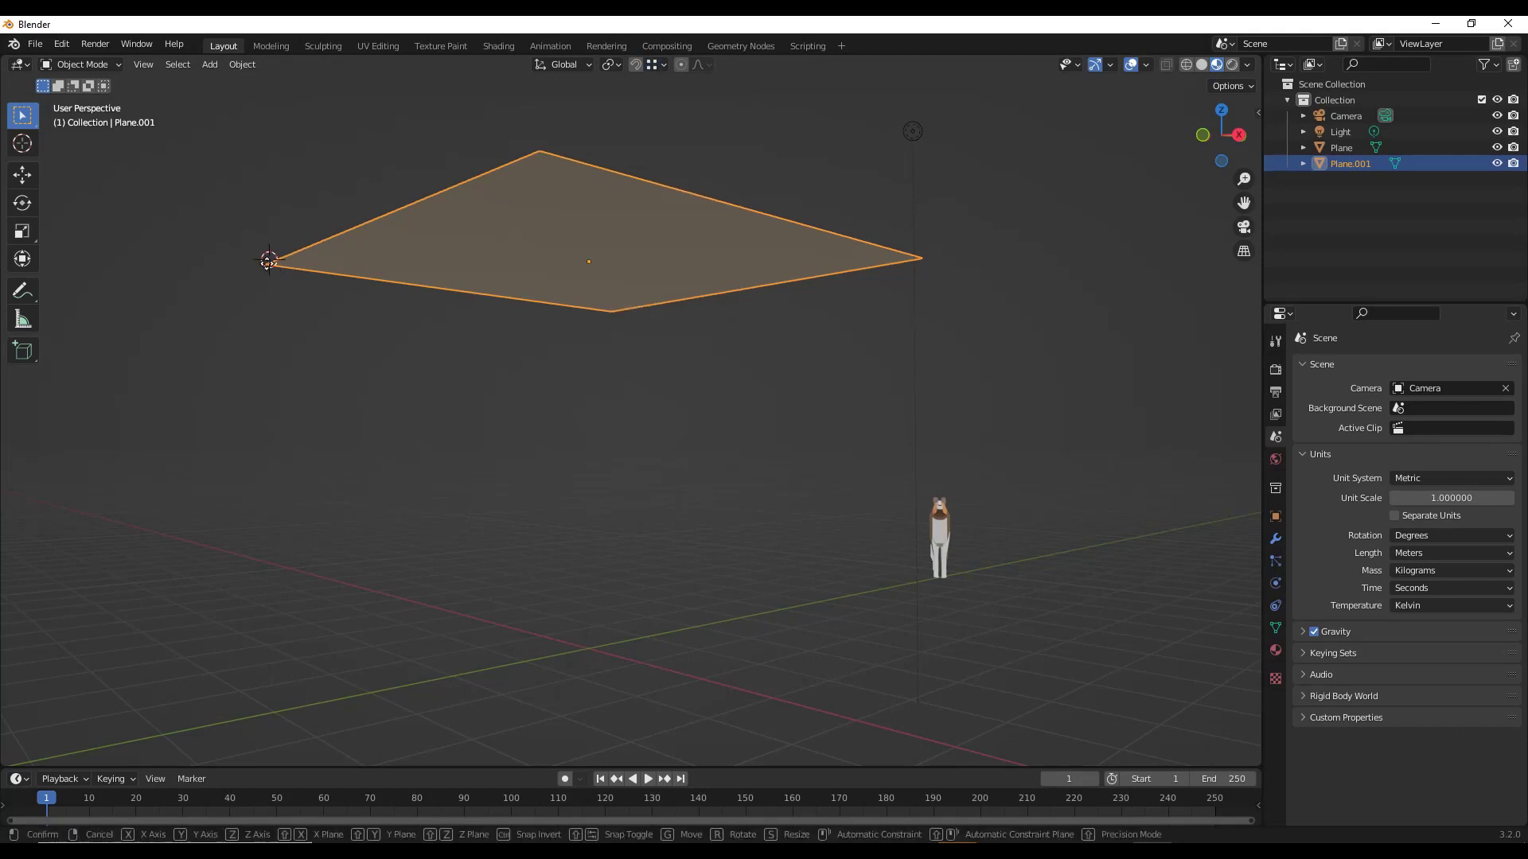
{"action": "left_click", "coordinate": [274, 271]}
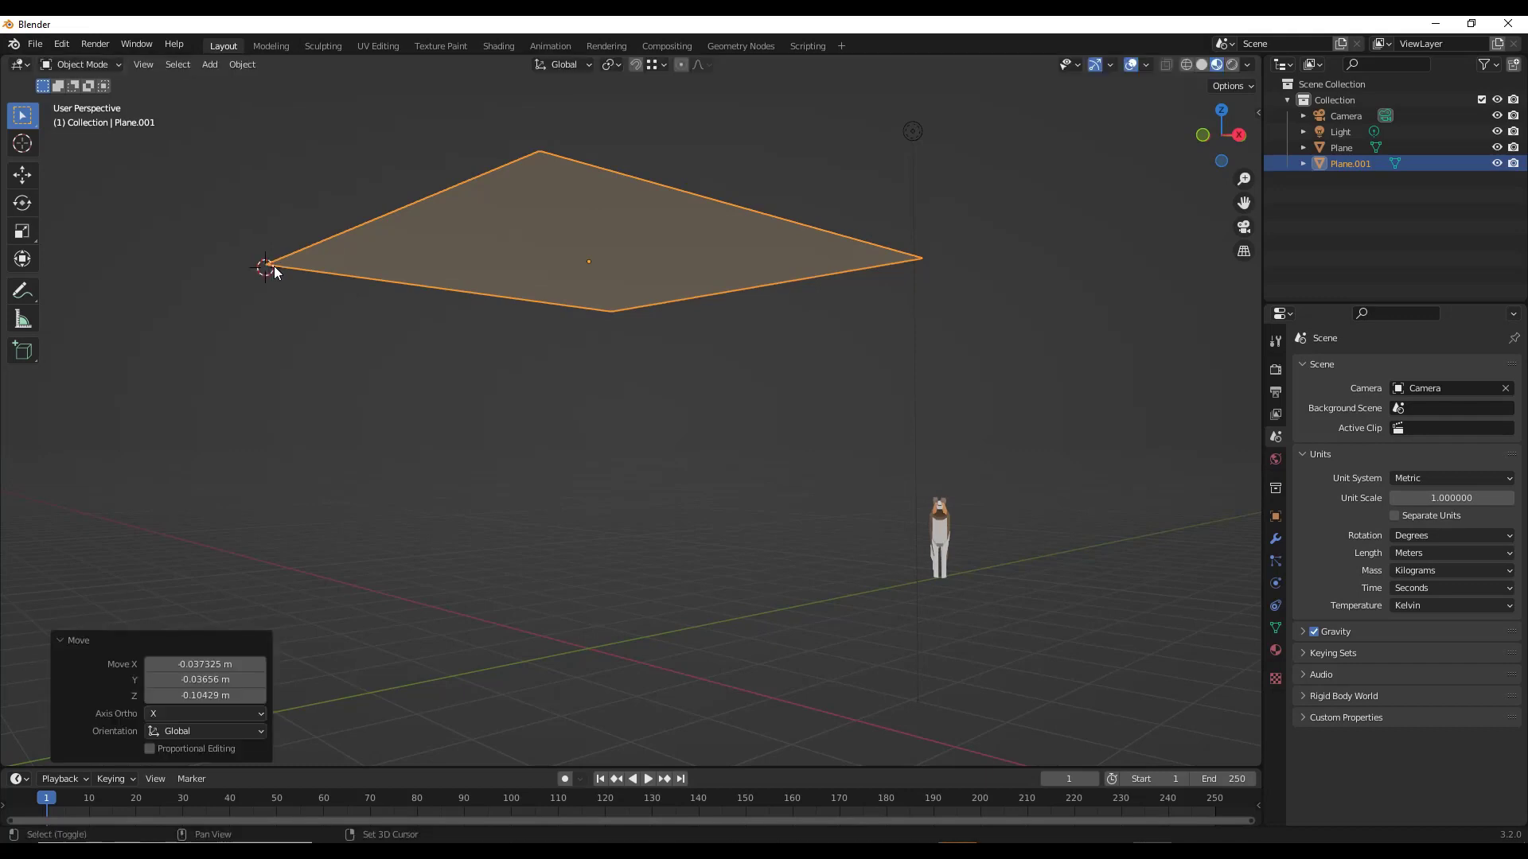
- Add a cube, switch scene units to Imperial, and set the cube size to 6in
{"action": "key", "text": "shift+a"}
{"action": "mouse_move", "coordinate": [274, 269]}
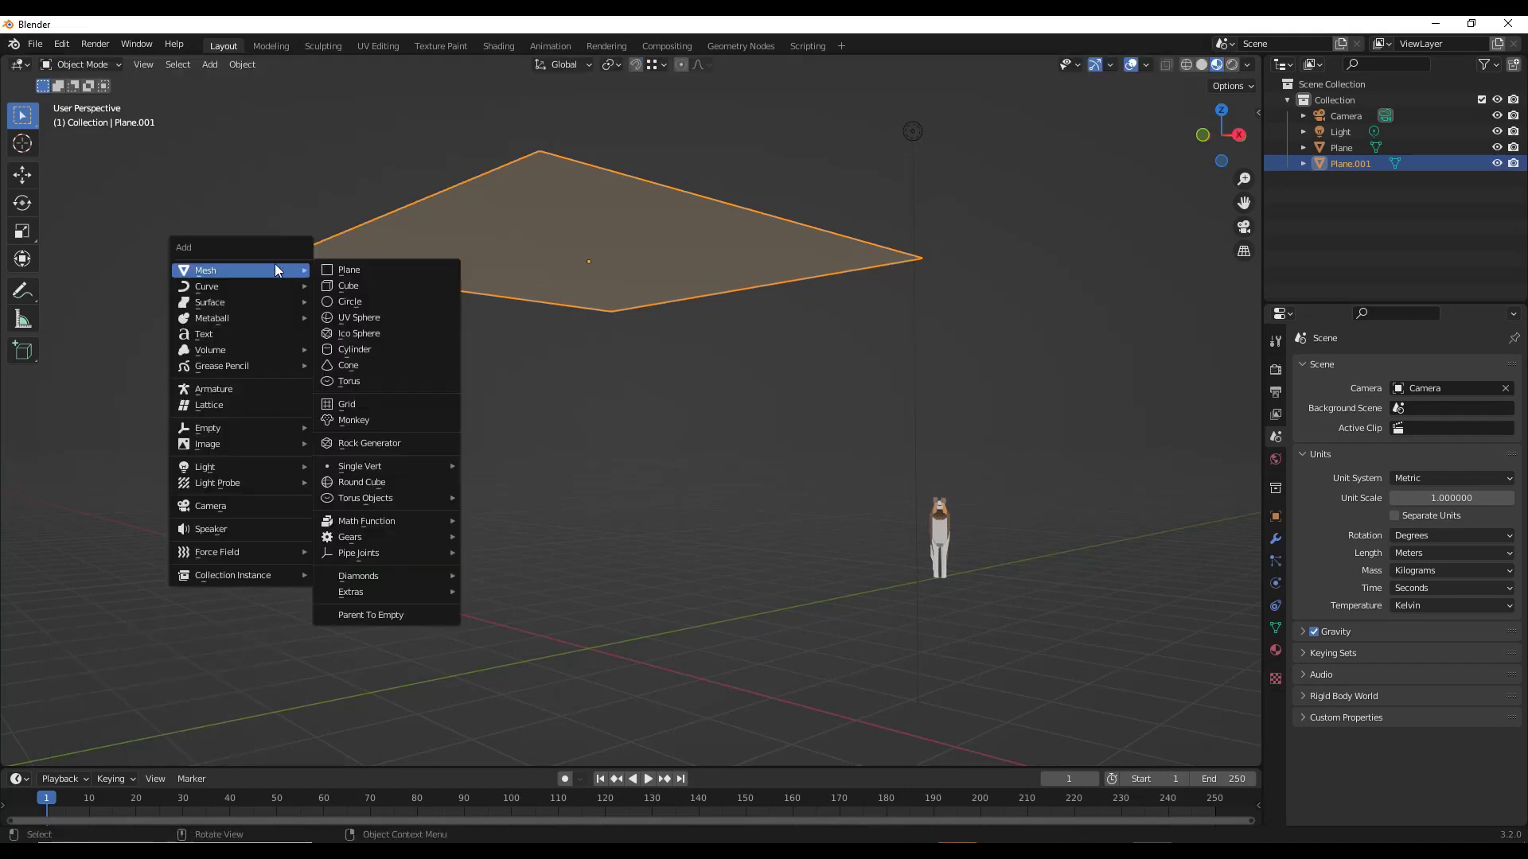
{"action": "left_click", "coordinate": [370, 285]}
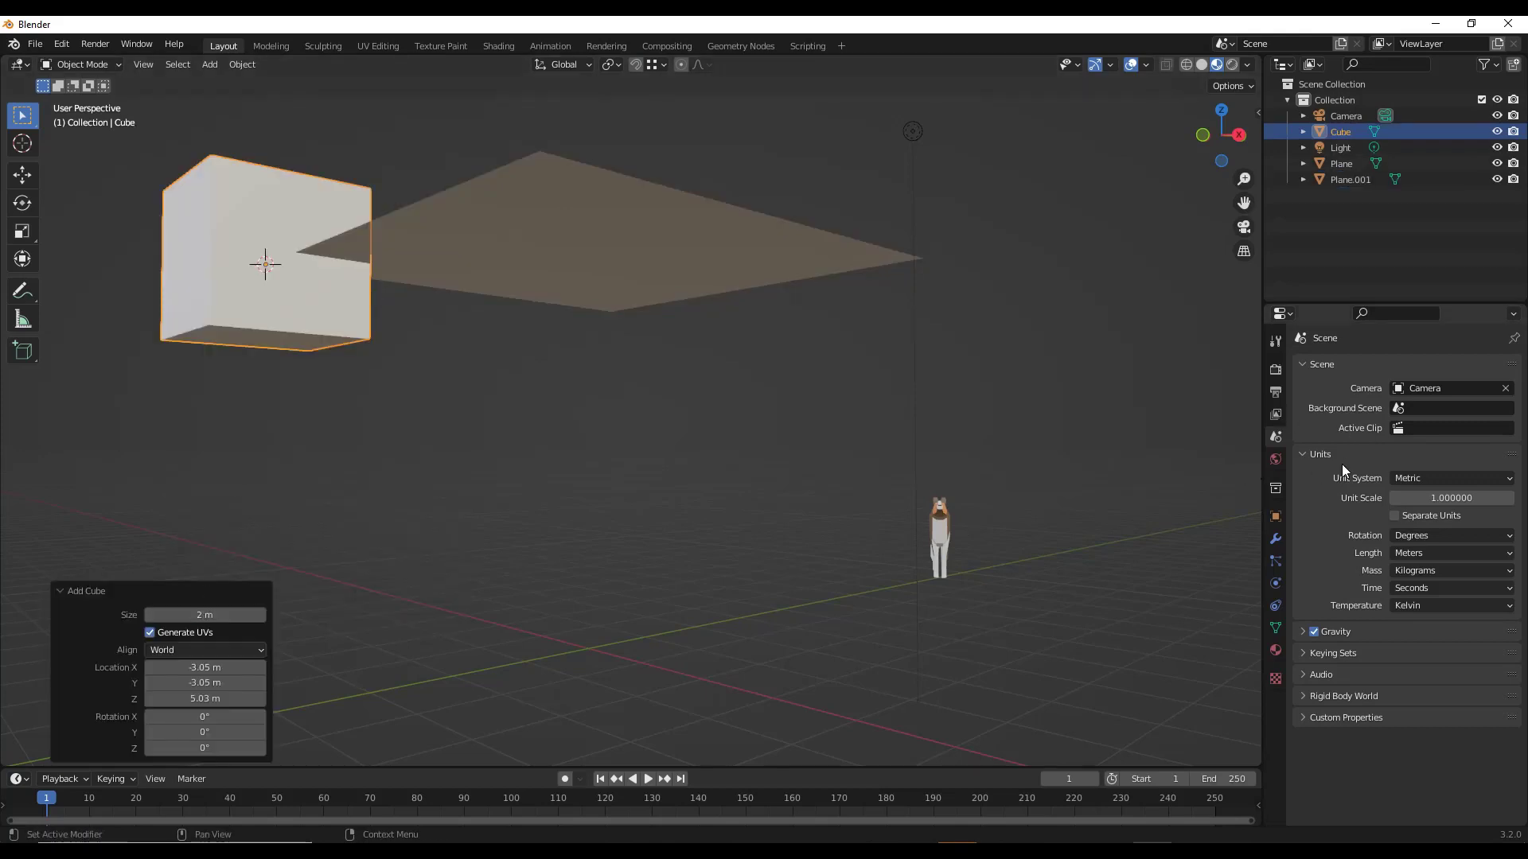
{"action": "left_click", "coordinate": [1416, 478]}
{"action": "left_click", "coordinate": [1416, 531]}
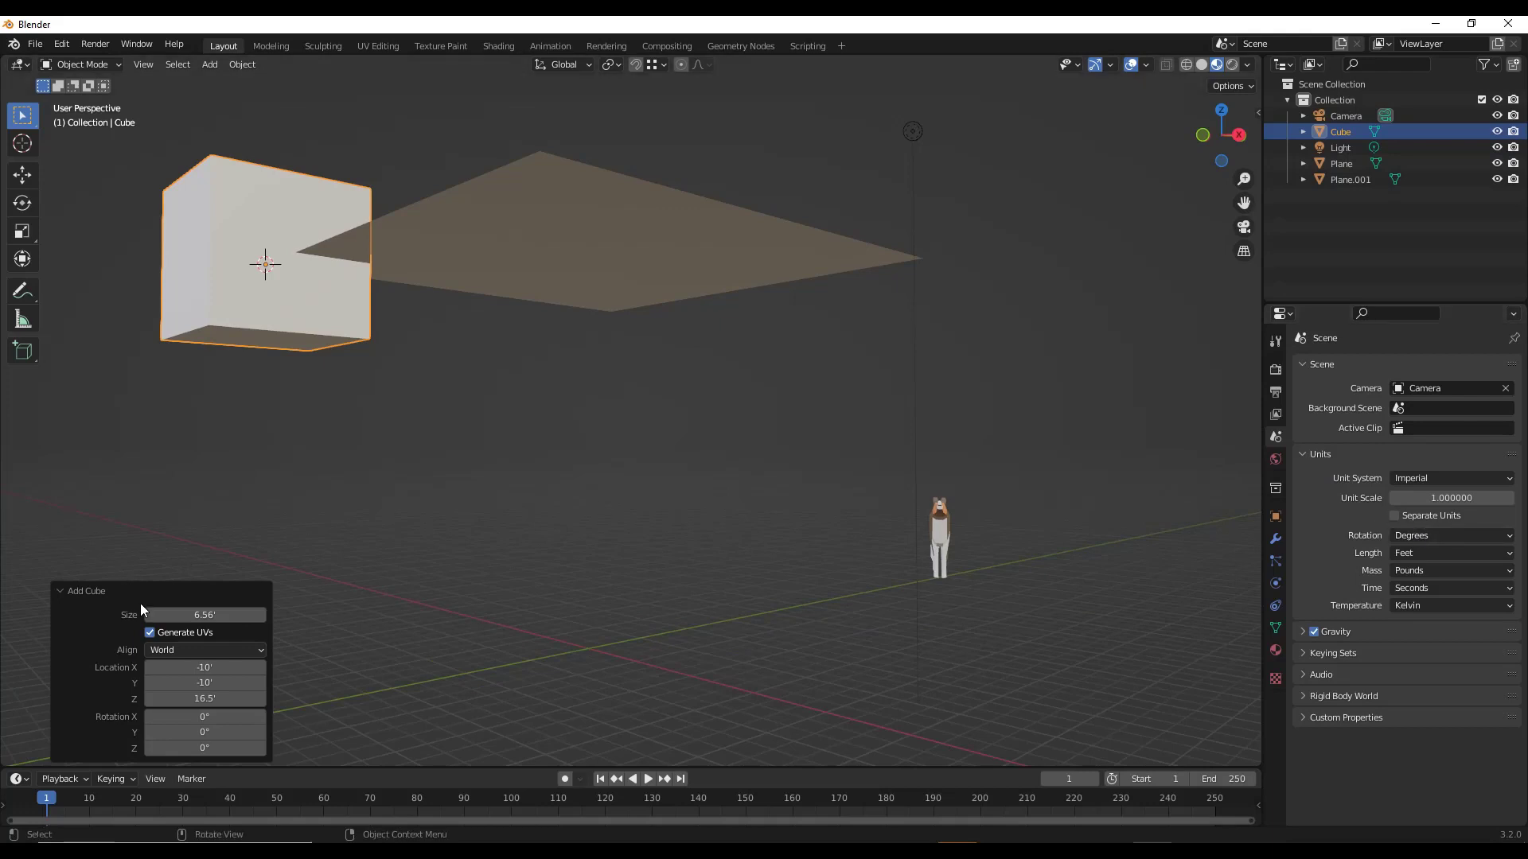
{"action": "left_click", "coordinate": [215, 619]}
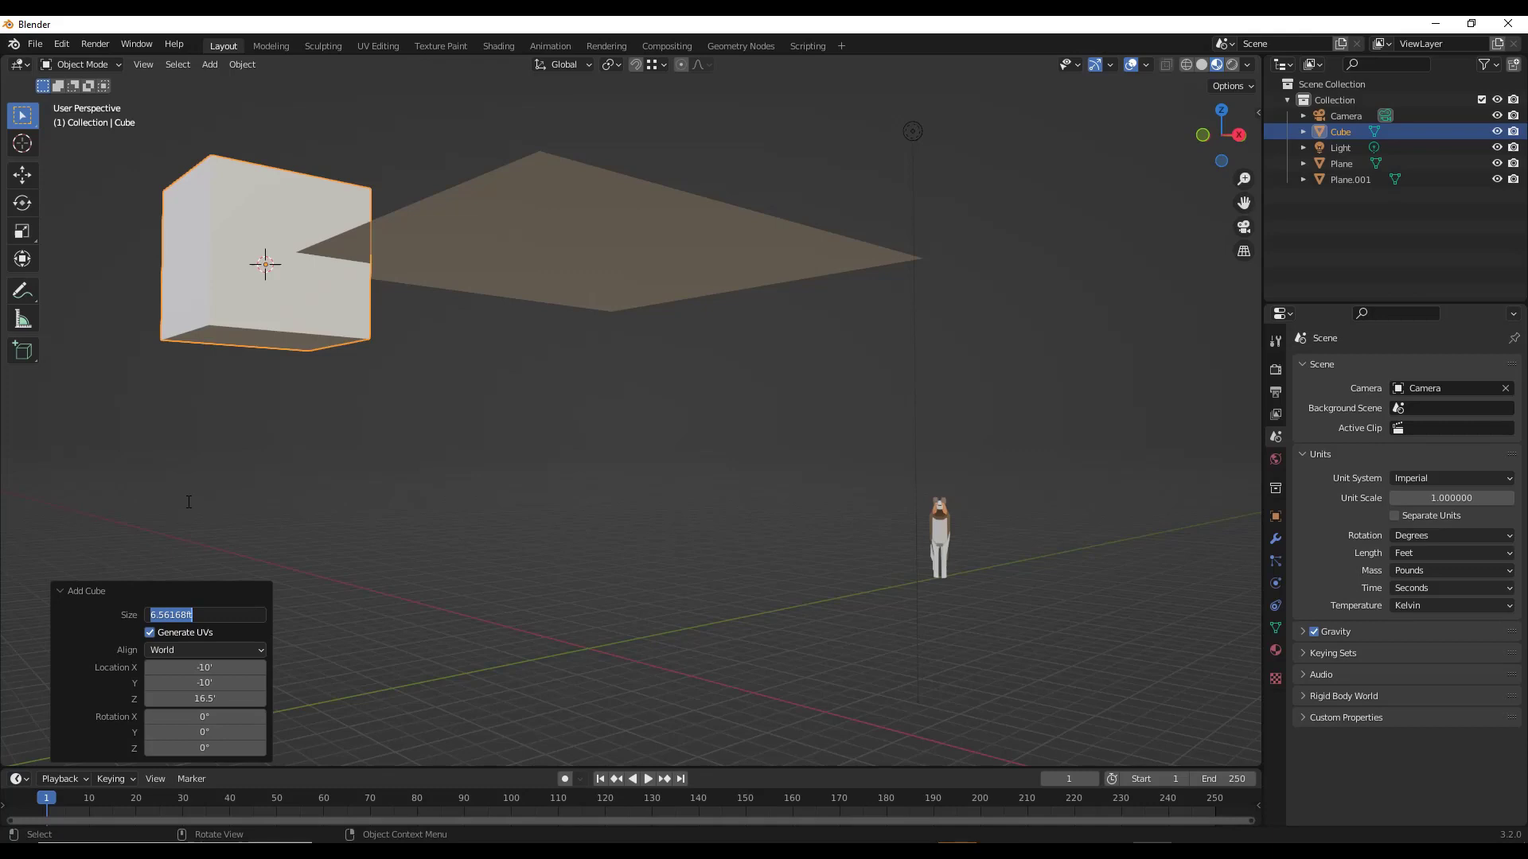
{"action": "type", "text": "6in"}
{"action": "key", "text": "Return"}
- Move the small cube along the Y axis toward the ceiling plane's corner
{"action": "scroll", "coordinate": [243, 260], "scroll_direction": "up", "scroll_amount": 5}
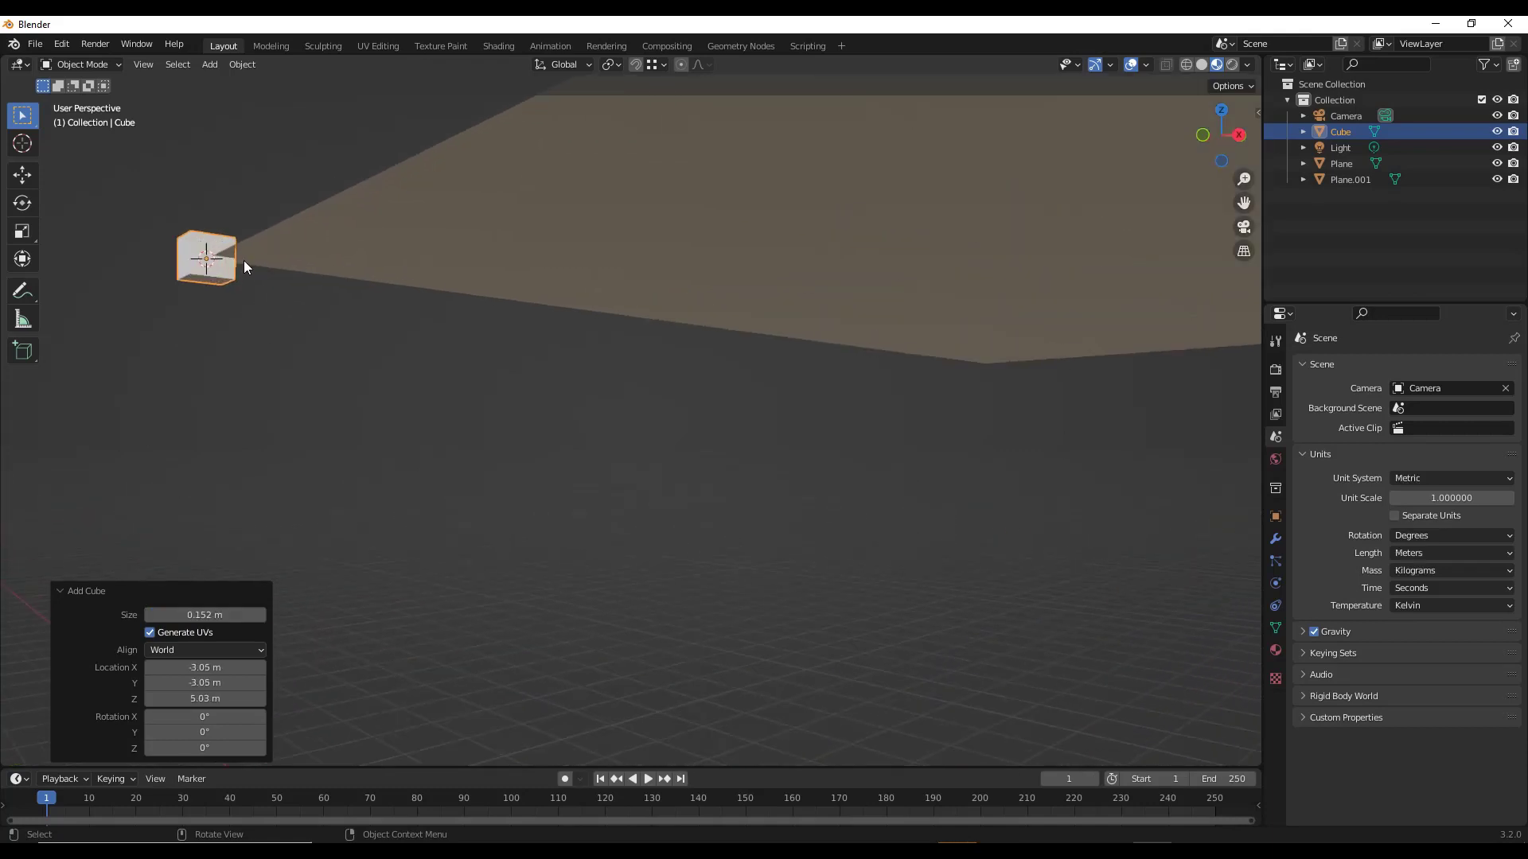
{"action": "middle_click_drag", "start_coordinate": [234, 269], "coordinate": [202, 242]}
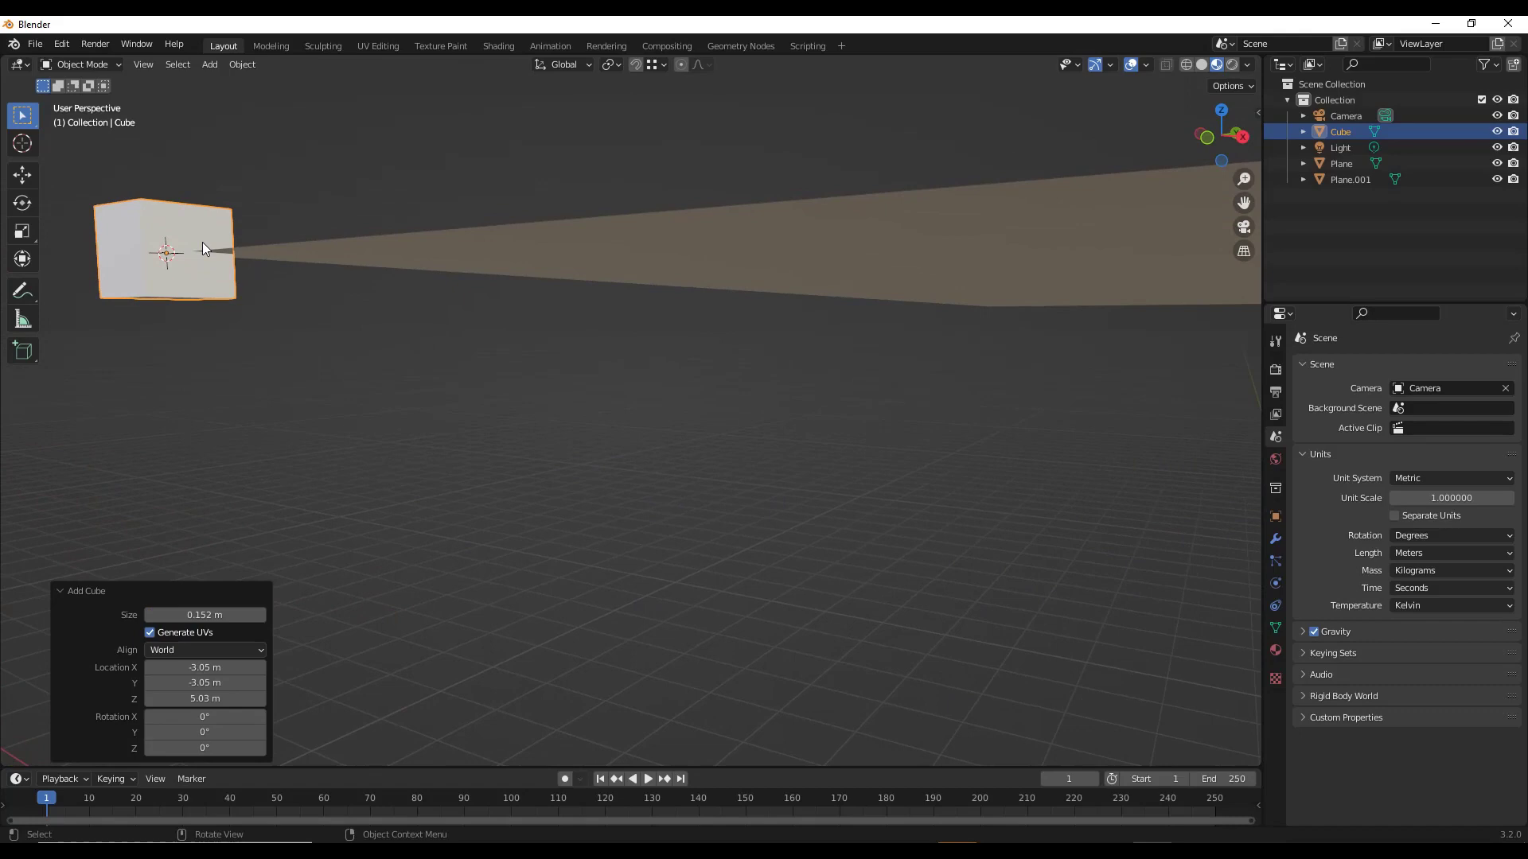
{"action": "key", "text": "g"}
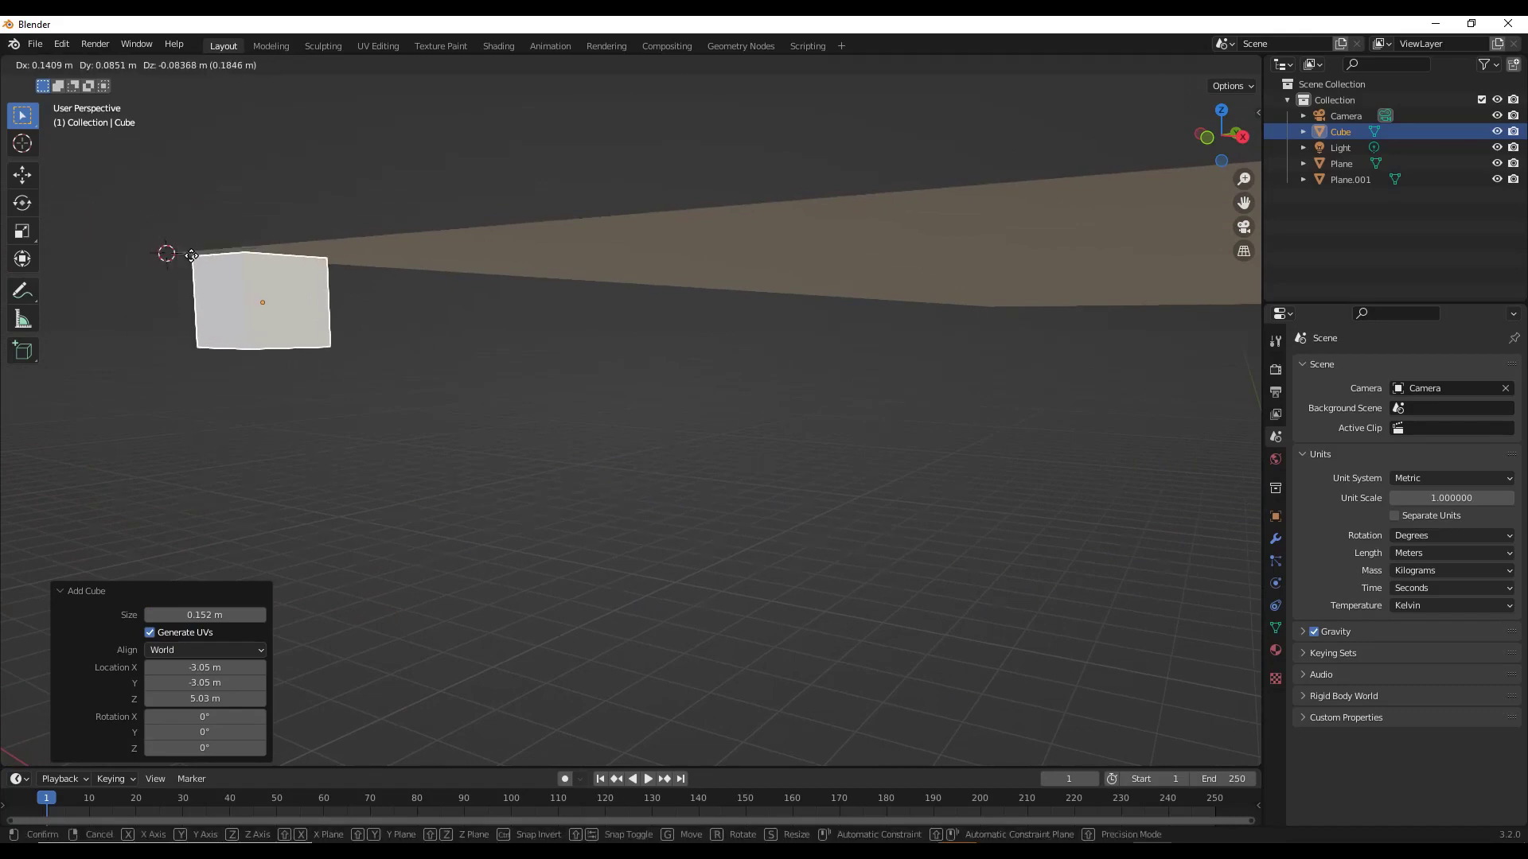
{"action": "key", "text": "x"}
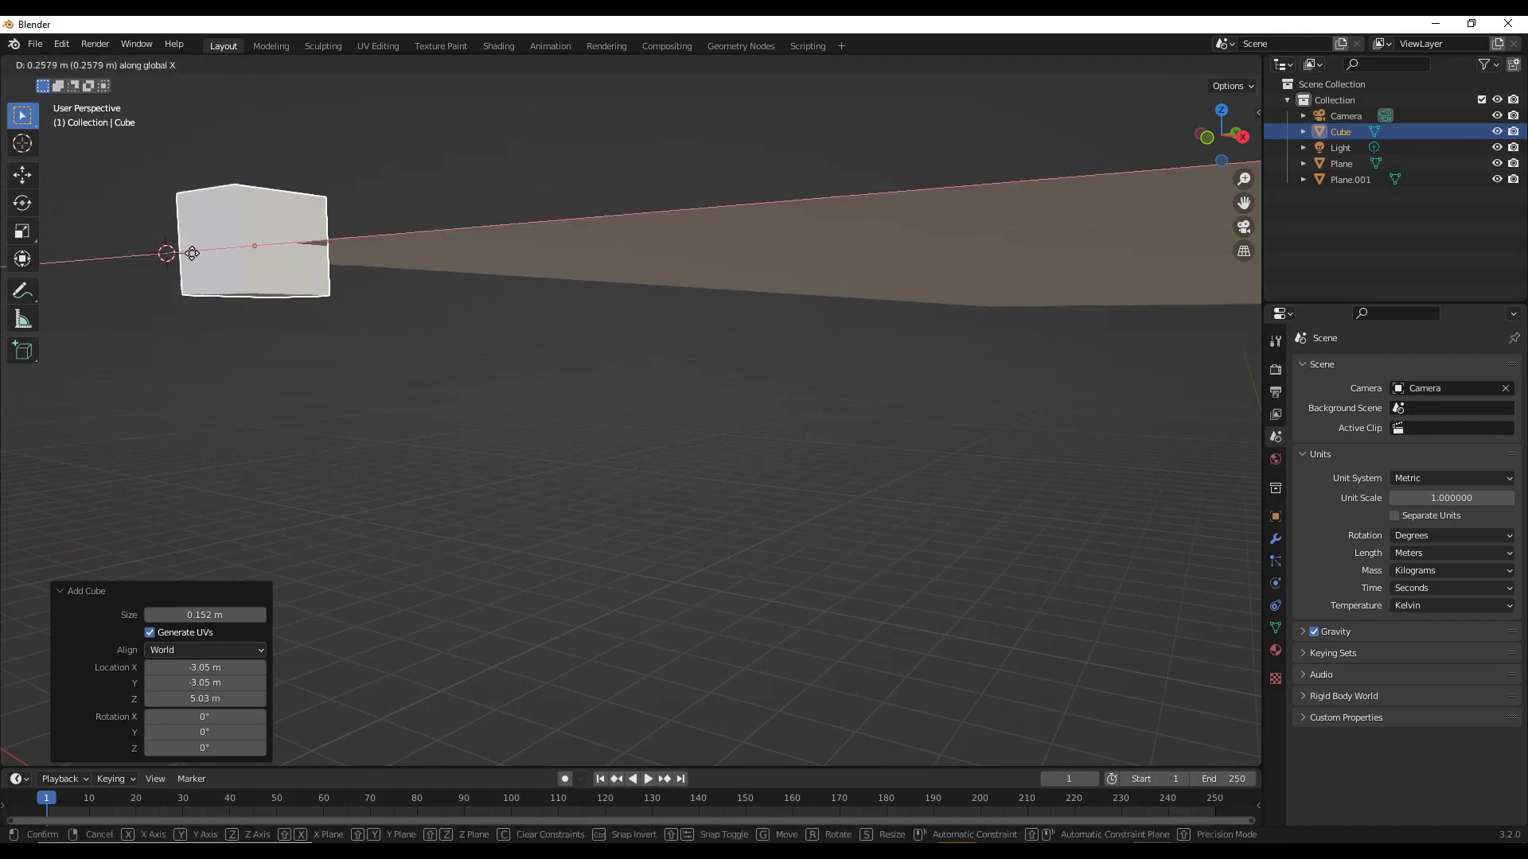
{"action": "right_click", "coordinate": [247, 238]}
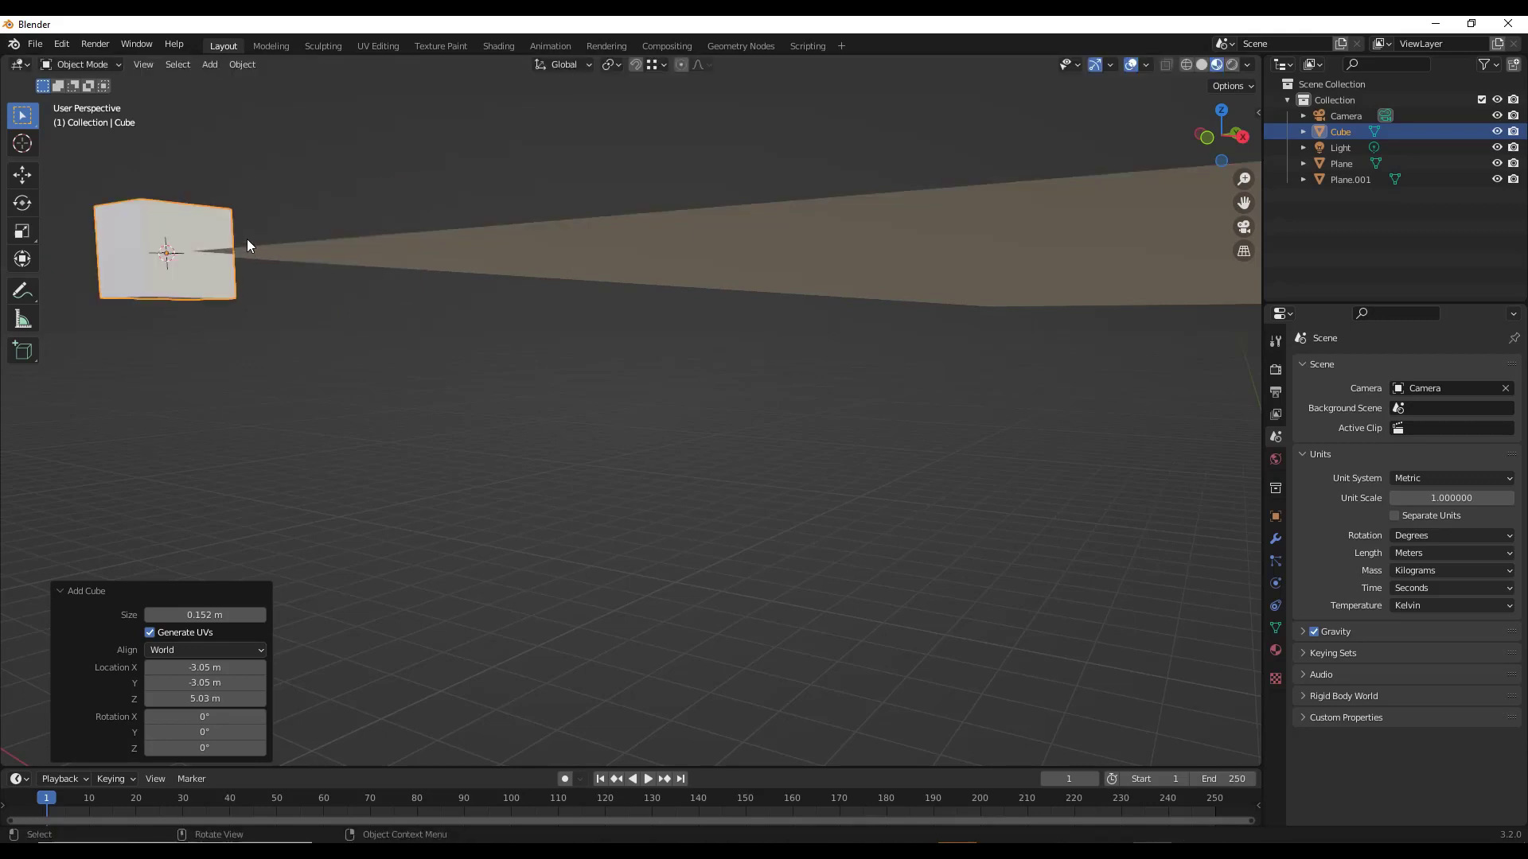
{"action": "left_click", "coordinate": [98, 213]}
{"action": "key", "text": "g"}
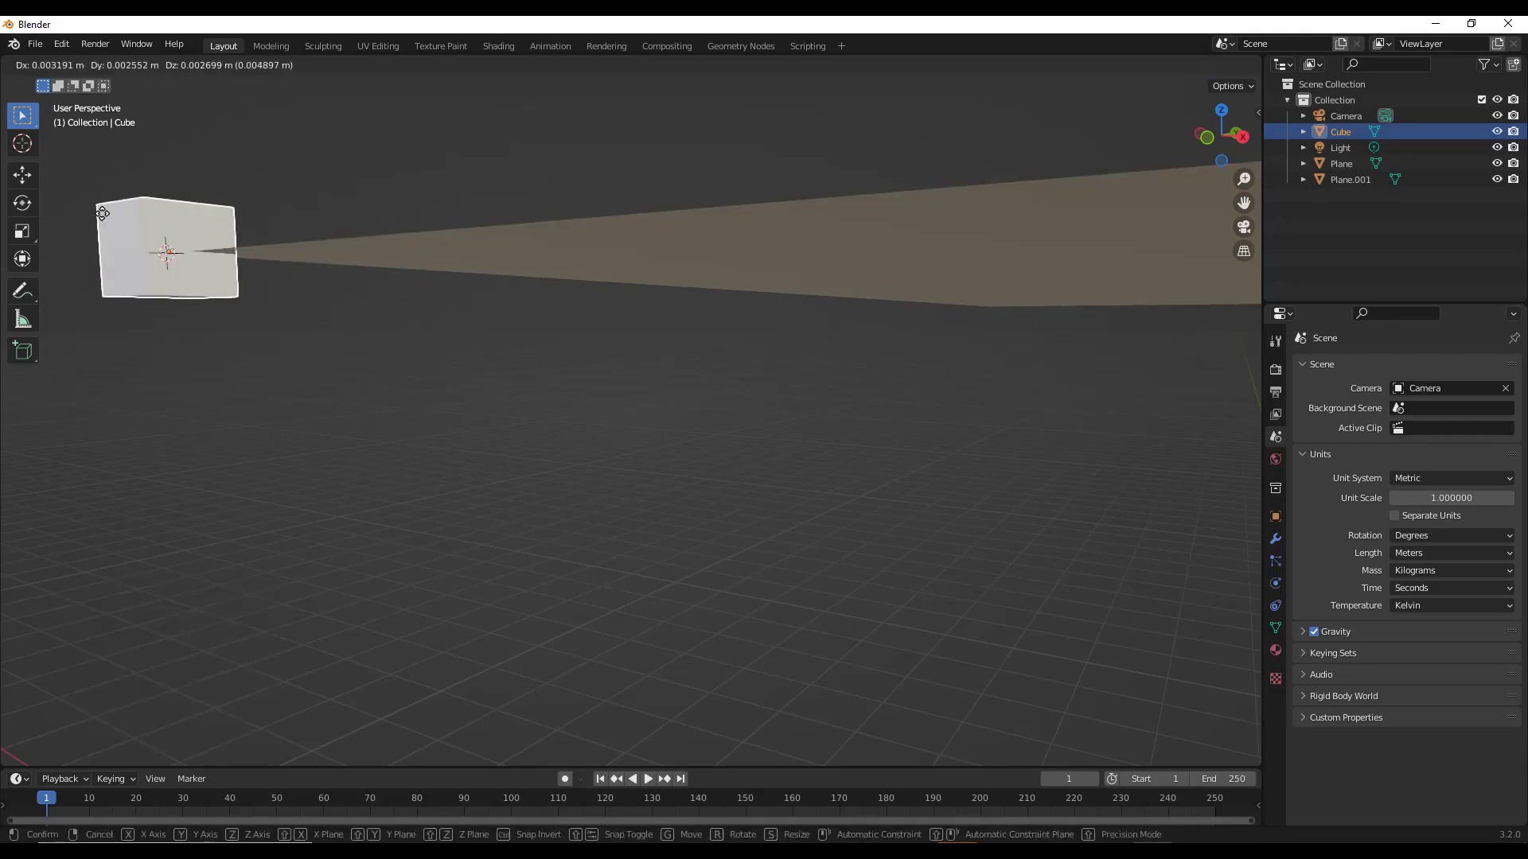
{"action": "key", "text": "x"}
{"action": "key", "text": "y"}
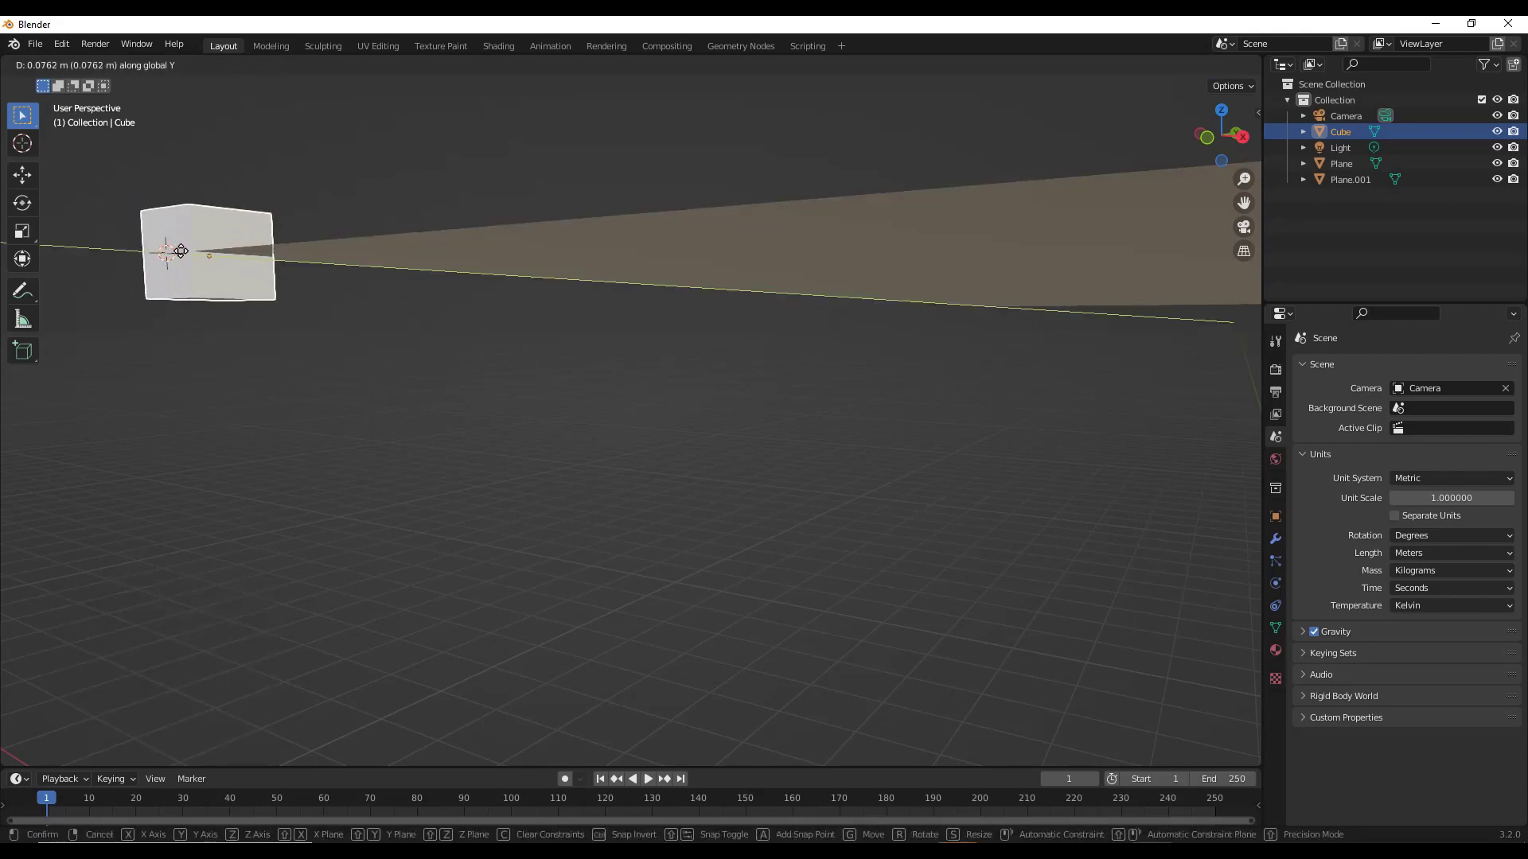
{"action": "left_click", "coordinate": [190, 248]}
- Seat the cube at the plane corner, raising it 0.1062 m, then enter Edit Mode
{"action": "scroll", "coordinate": [194, 232], "scroll_direction": "up", "scroll_amount": 2}
{"action": "key", "text": "g"}
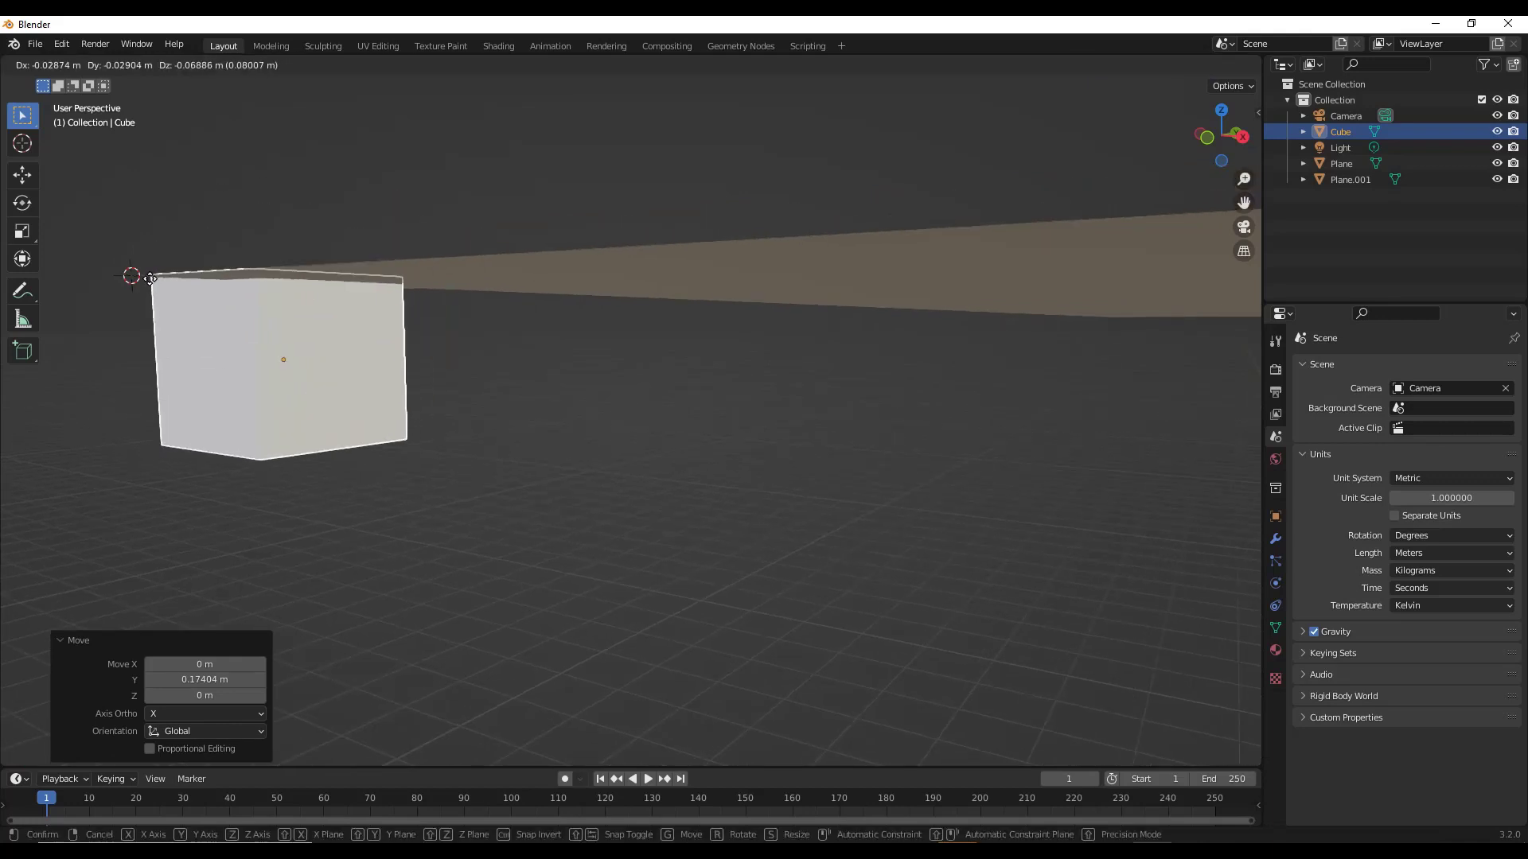
{"action": "left_click", "coordinate": [147, 276]}
{"action": "key", "text": "g"}
{"action": "key", "text": "z"}
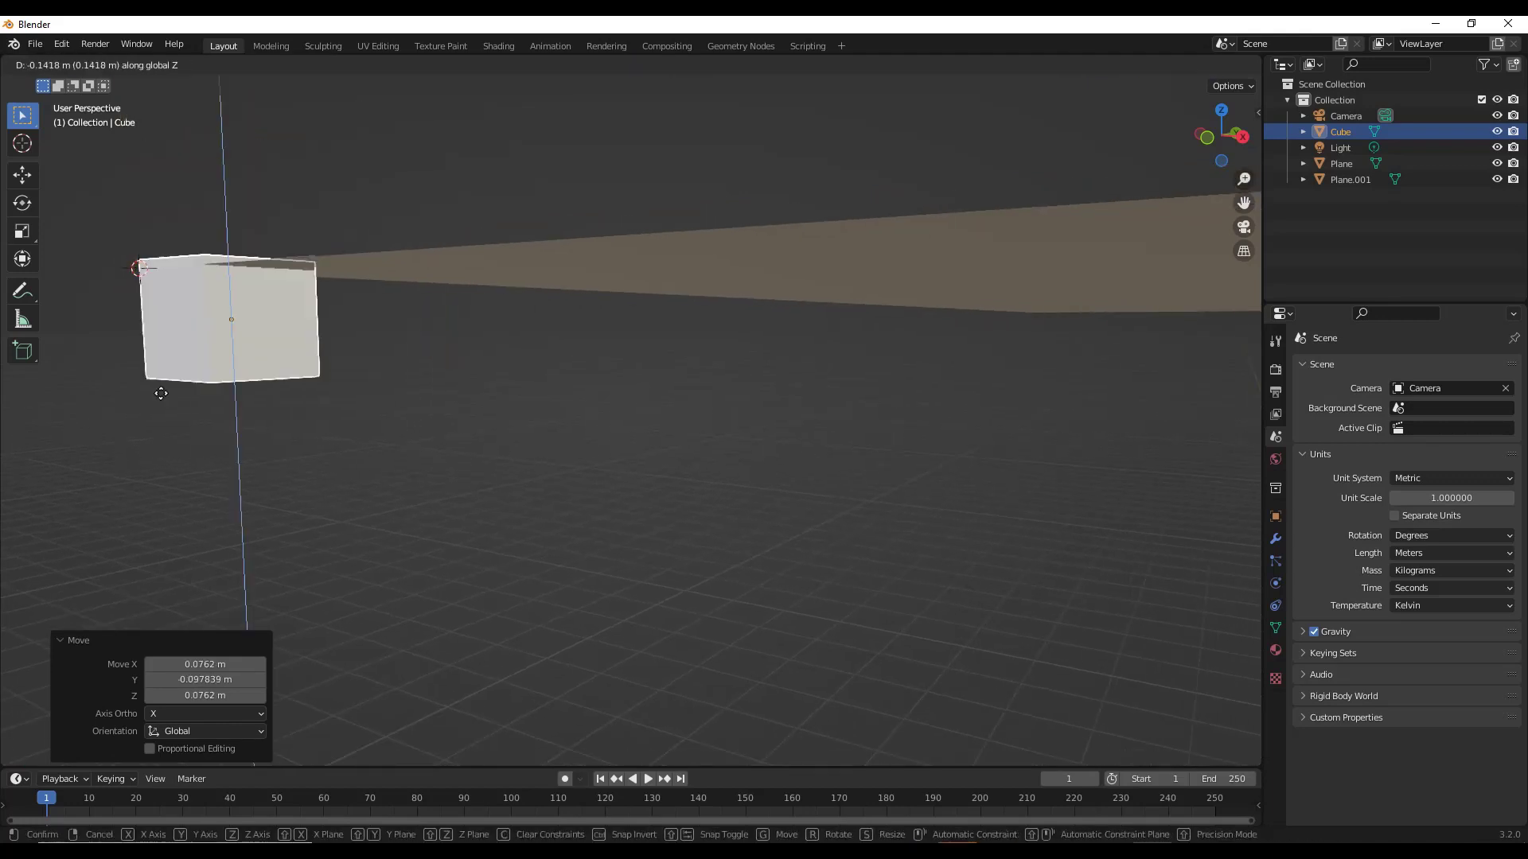
{"action": "left_click", "coordinate": [152, 414]}
{"action": "key", "text": "g"}
{"action": "key", "text": "z"}
{"action": "left_click", "coordinate": [156, 281]}
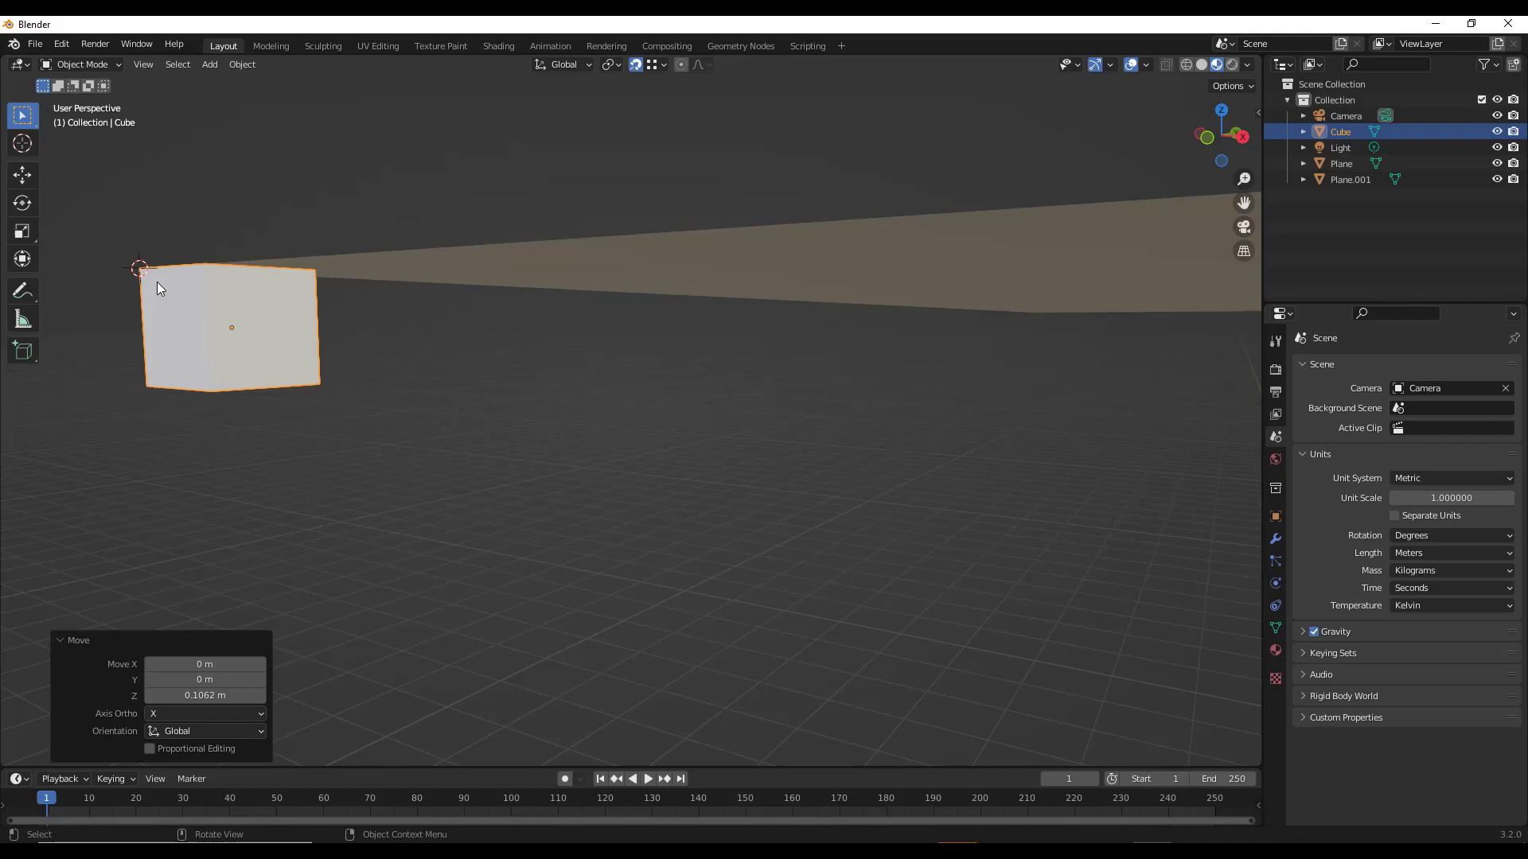
{"action": "scroll", "coordinate": [247, 326], "scroll_direction": "down", "scroll_amount": 5}
{"action": "middle_click_drag", "start_coordinate": [247, 326], "coordinate": [280, 334]}
{"action": "key", "text": "Tab"}
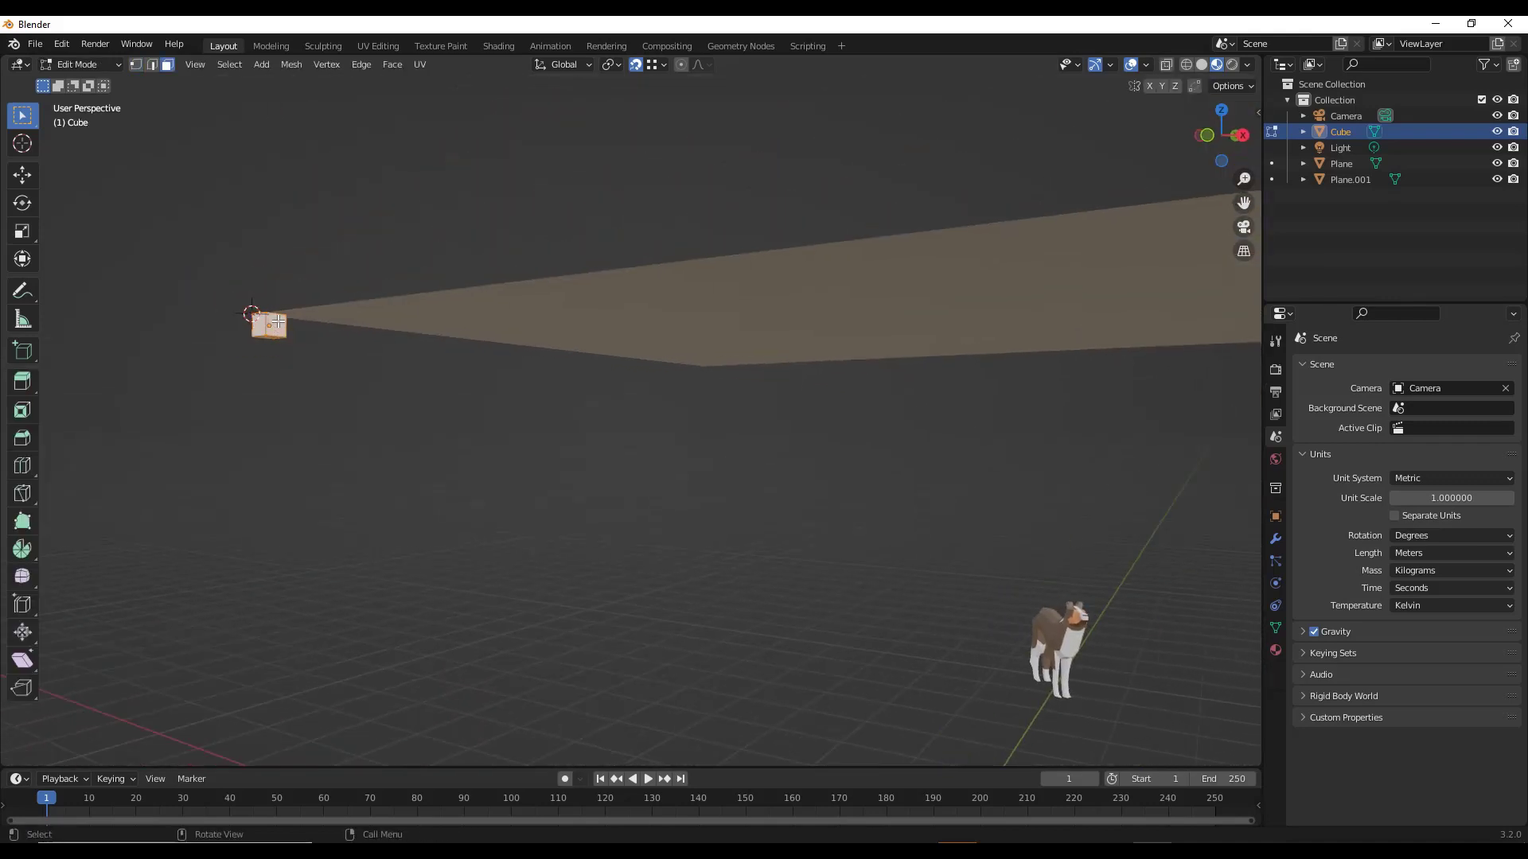
- Extrude the cube along X into a long beam beside the plane's edge
{"action": "scroll", "coordinate": [275, 326], "scroll_direction": "down", "scroll_amount": 3}
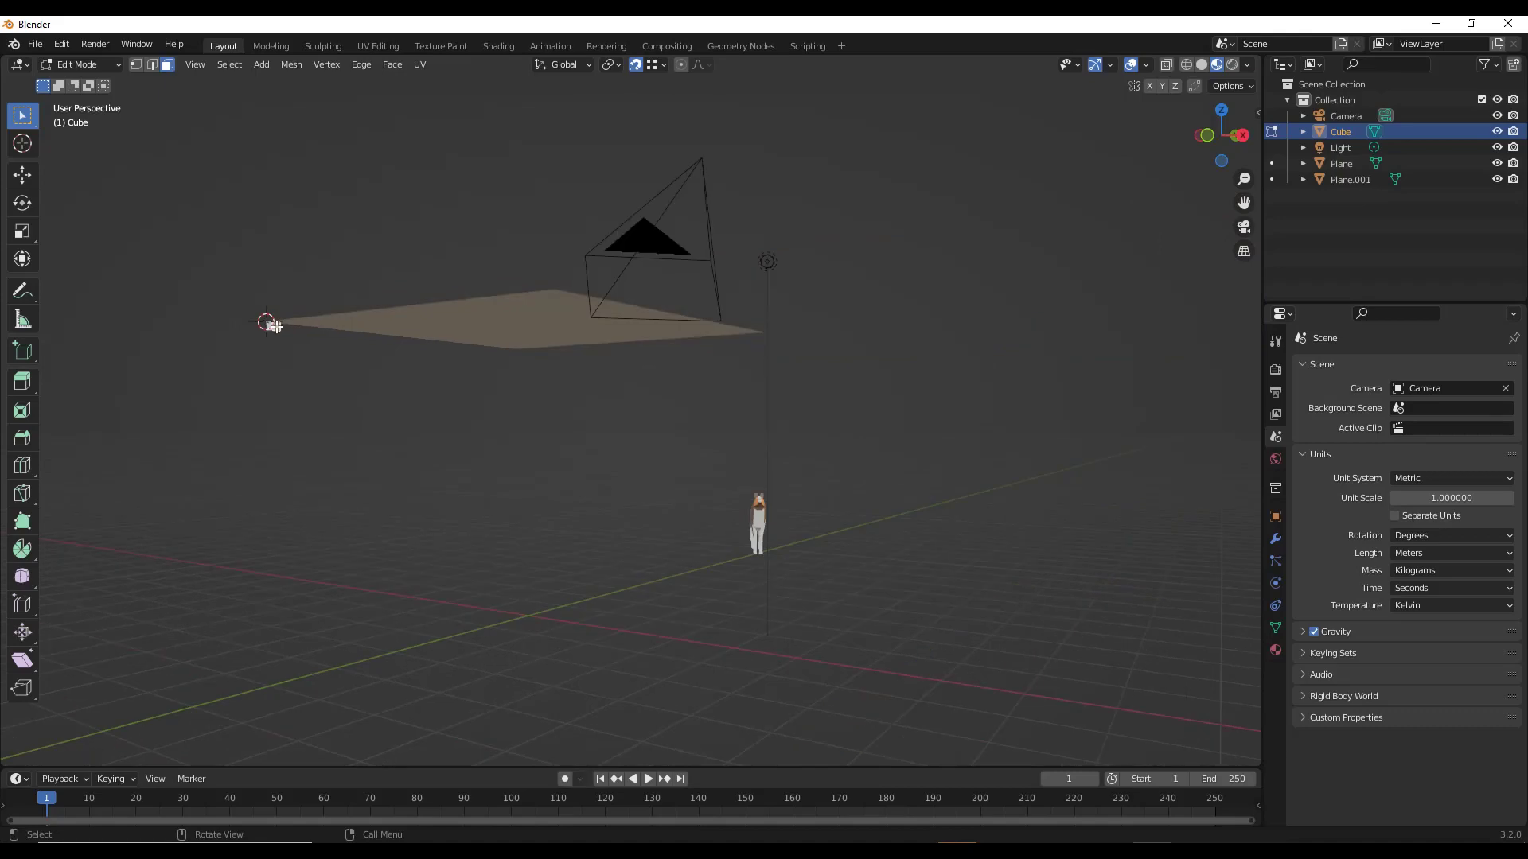
{"action": "key", "text": "e"}
{"action": "key", "text": "x"}
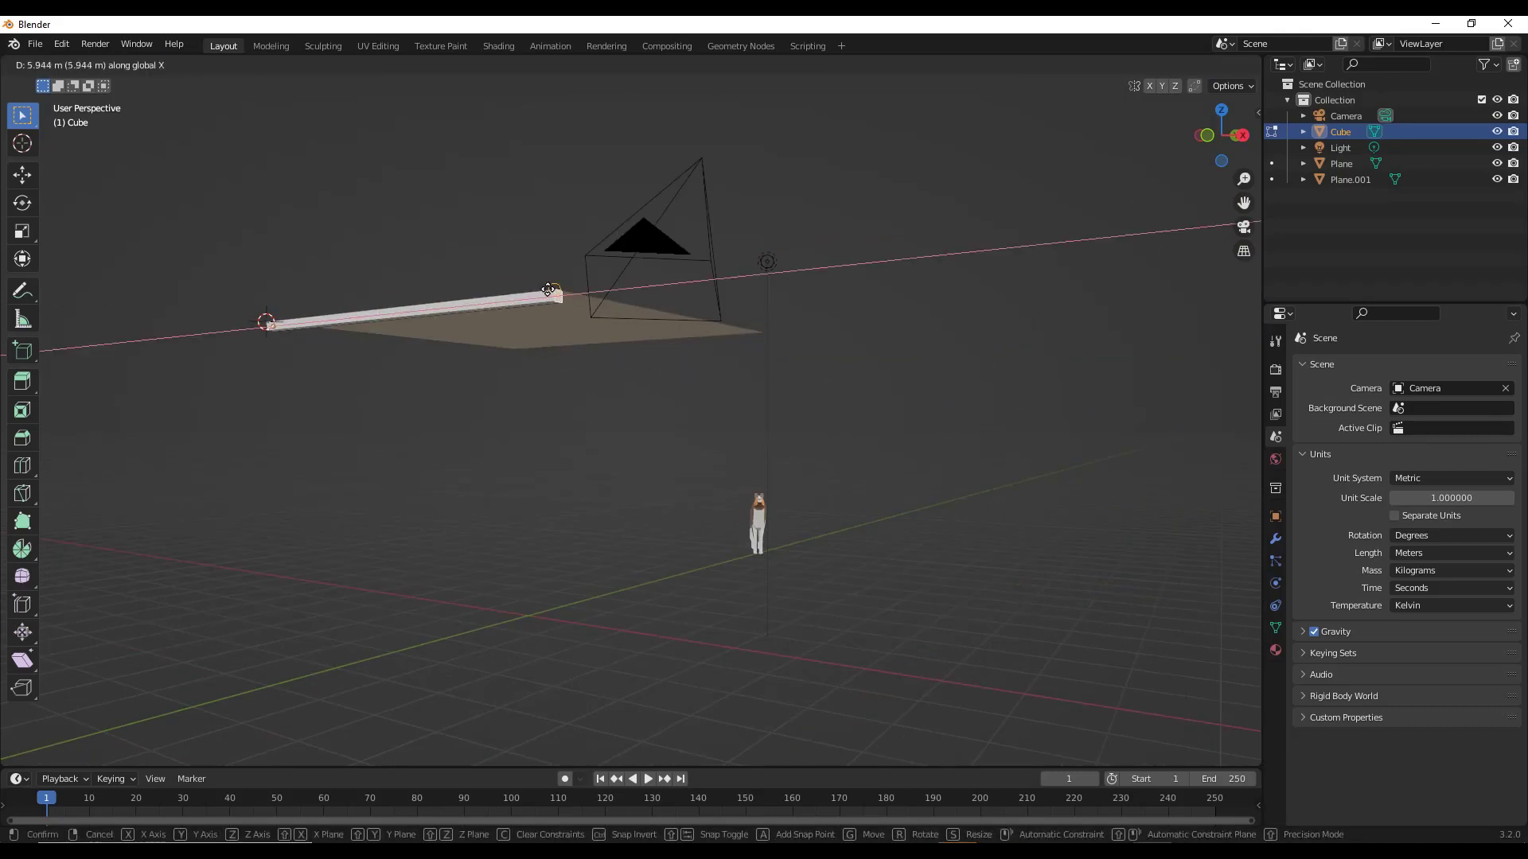
{"action": "left_click", "coordinate": [548, 290]}
- Lower the beam's bottom face by 2 along Z
{"action": "key", "text": "Tab"}
{"action": "middle_click_drag", "start_coordinate": [548, 290], "coordinate": [365, 274]}
{"action": "key", "text": "Tab"}
{"action": "left_click", "coordinate": [365, 274]}
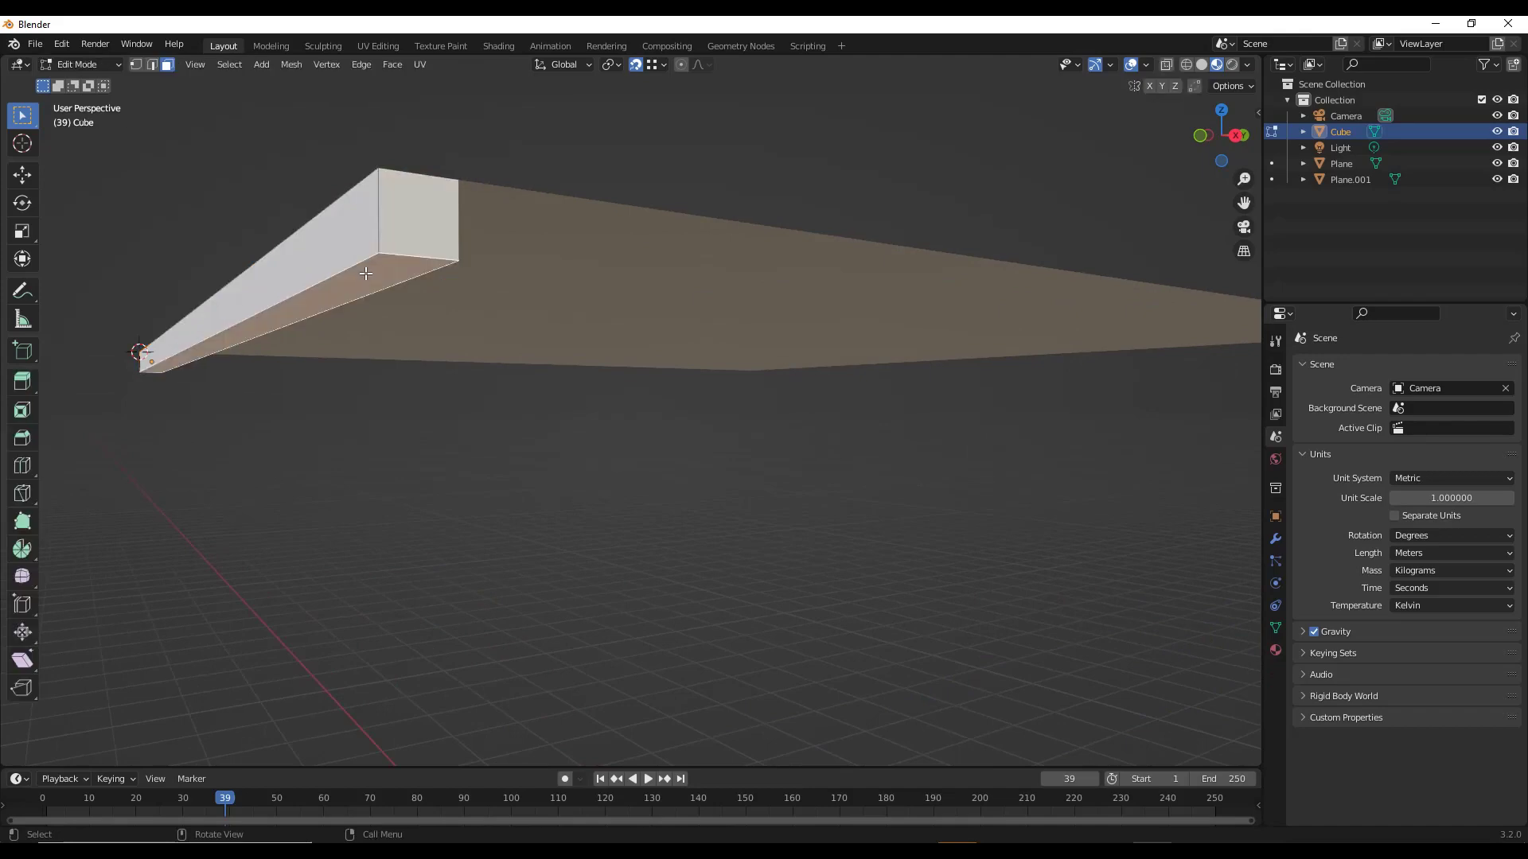
{"action": "key", "text": "g"}
{"action": "key", "text": "z"}
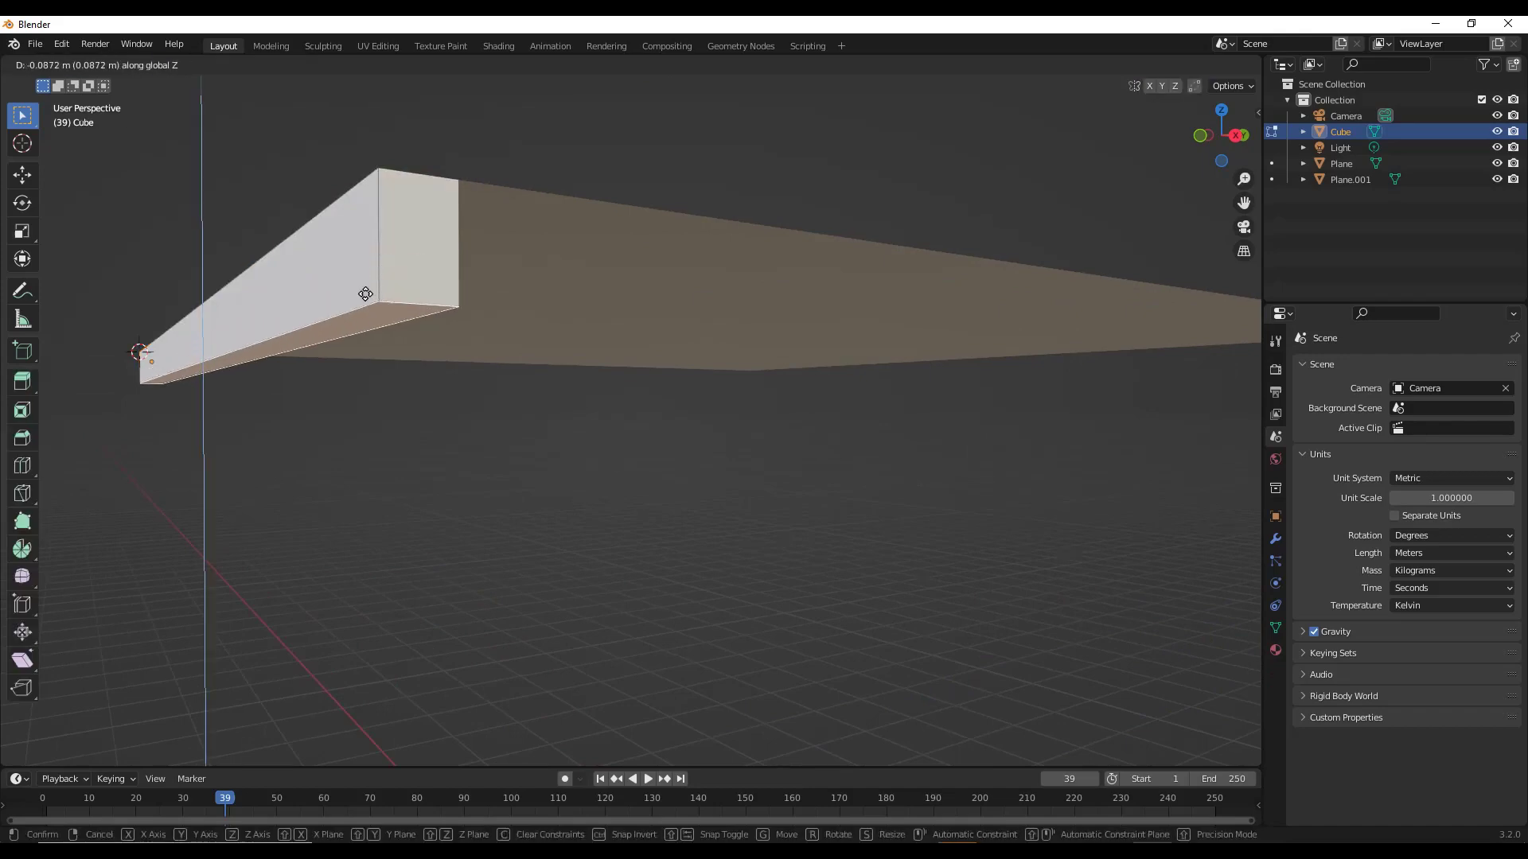
{"action": "type", "text": "2"}
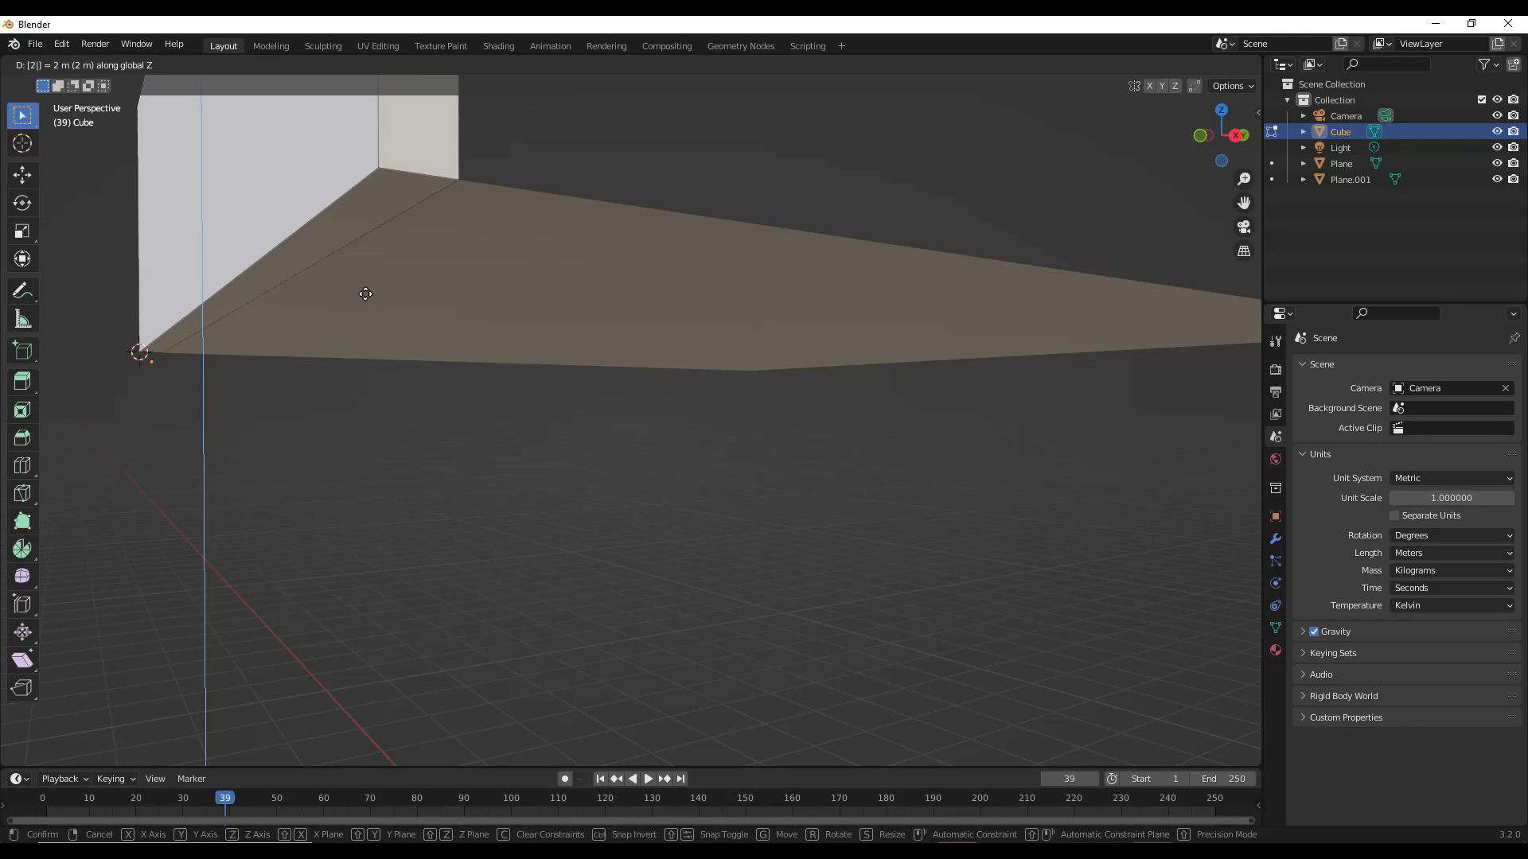
{"action": "key", "text": "minus"}
{"action": "key", "text": "Return"}
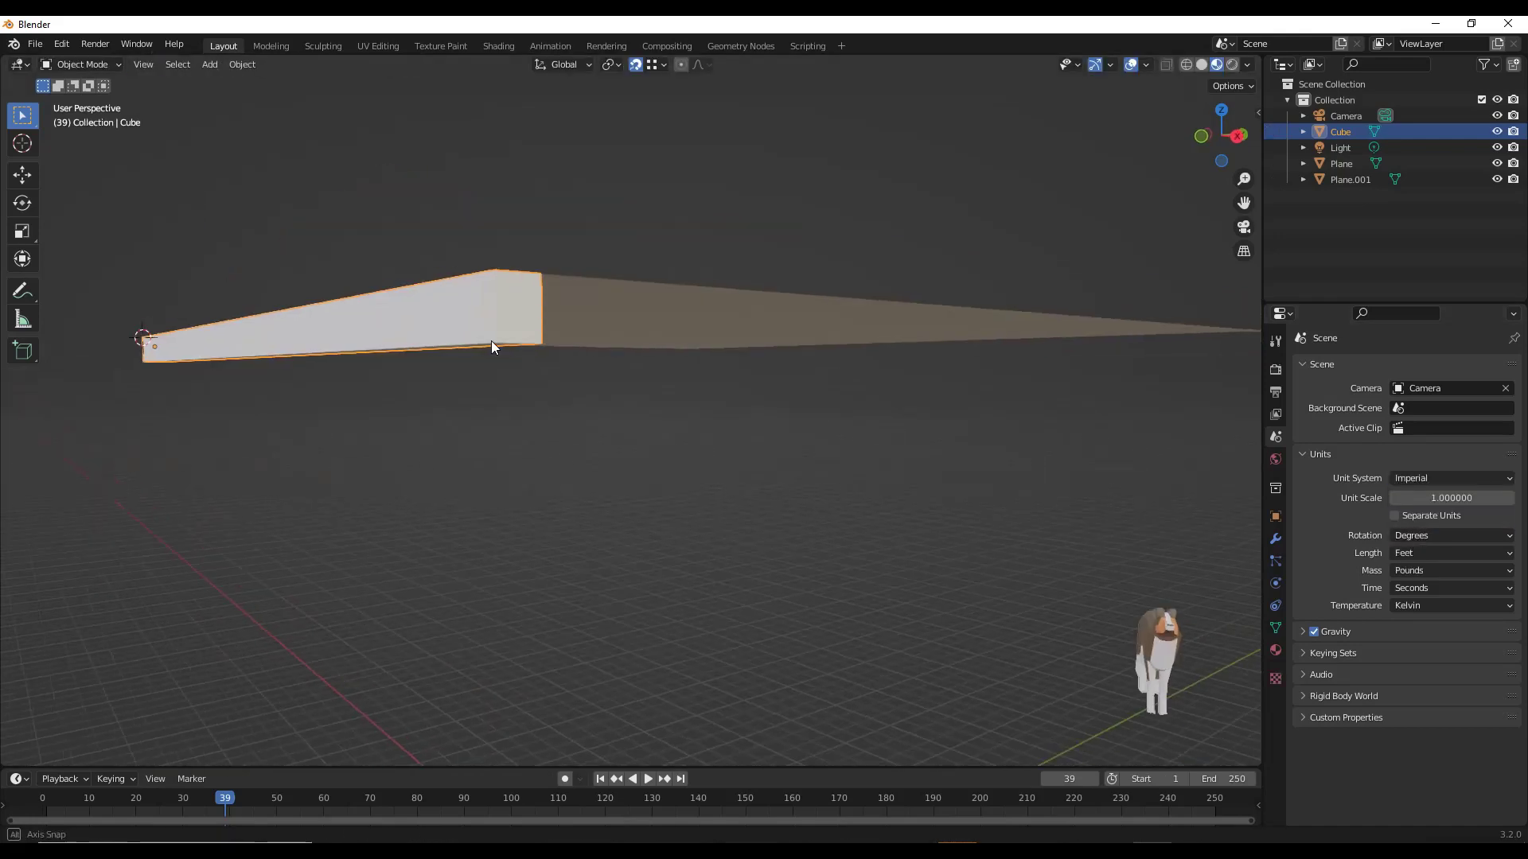
- Add an Array modifier to the beam
{"action": "middle_click_drag", "start_coordinate": [490, 340], "coordinate": [487, 332]}
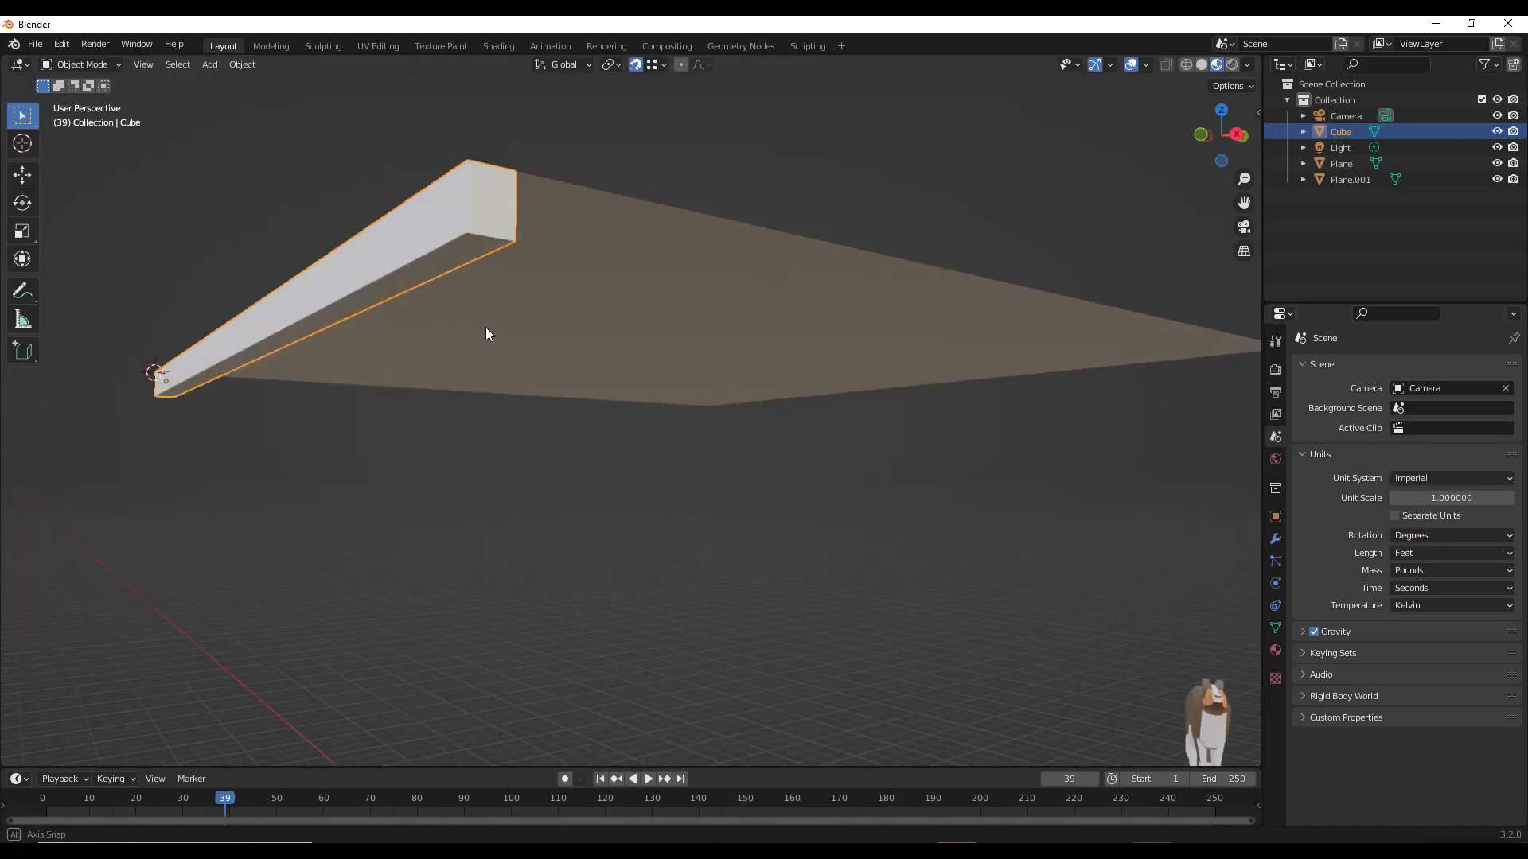
{"action": "left_click", "coordinate": [1273, 538]}
{"action": "left_click", "coordinate": [1334, 365]}
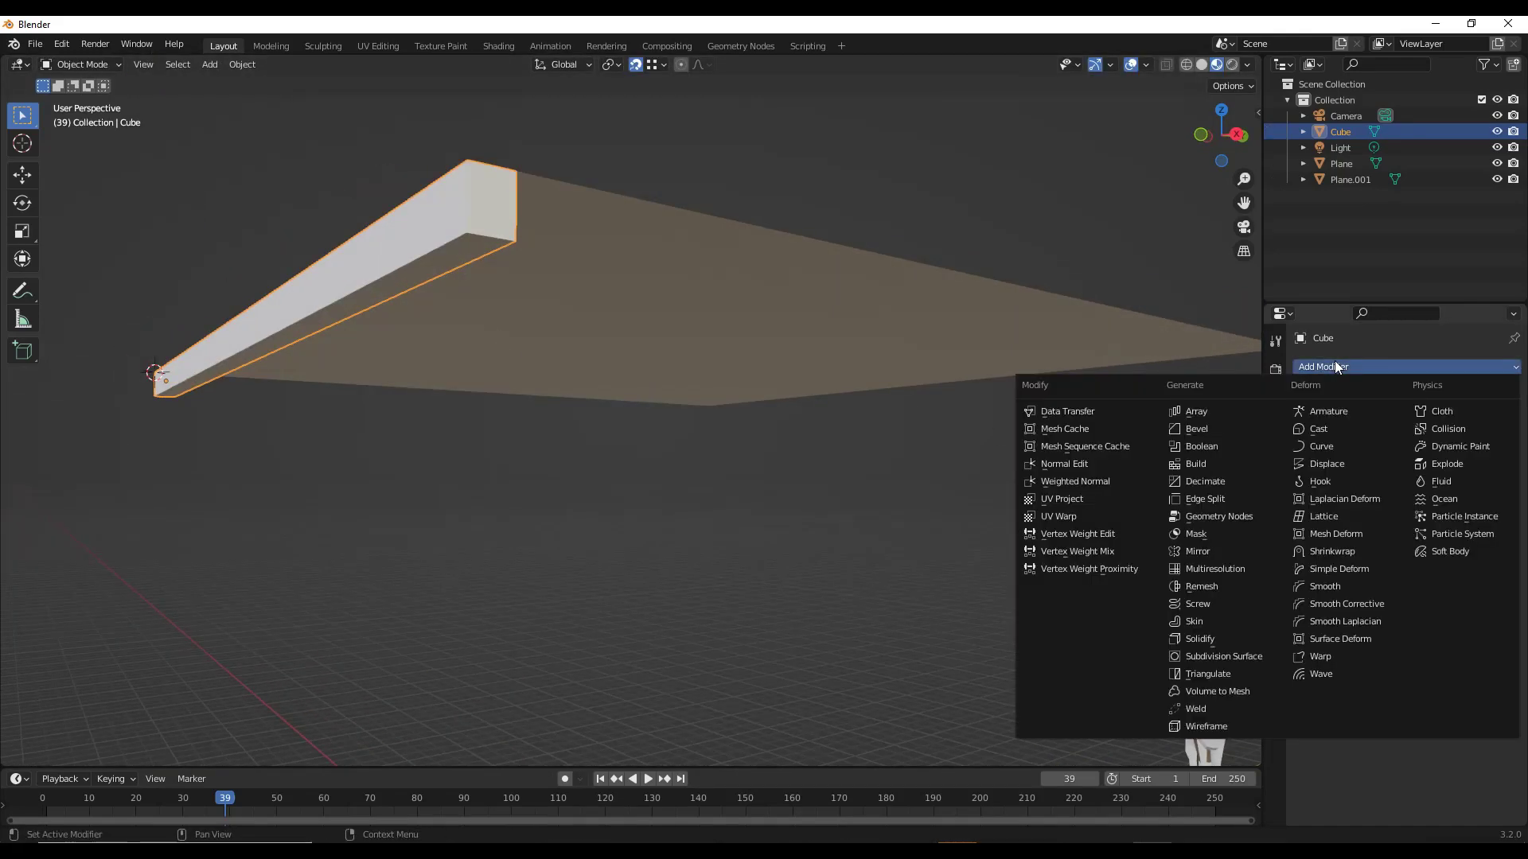
{"action": "left_click", "coordinate": [1224, 415]}
{"action": "middle_click_drag", "start_coordinate": [1052, 424], "coordinate": [1225, 458]}
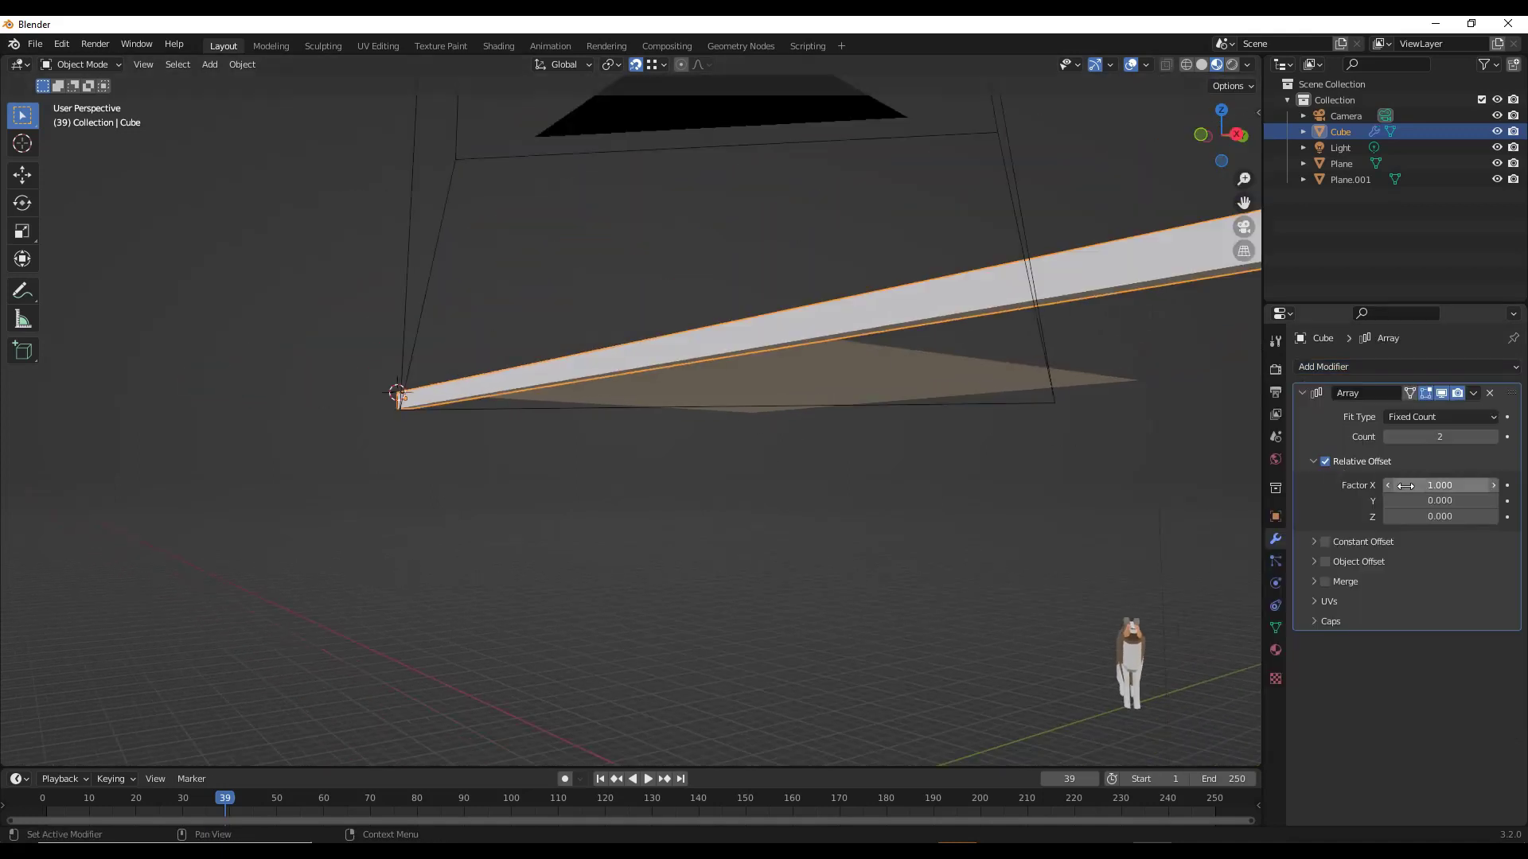
- Switch the array to Constant Offset, spacing four beams 6.5' apart along Y
{"action": "left_click", "coordinate": [1324, 542]}
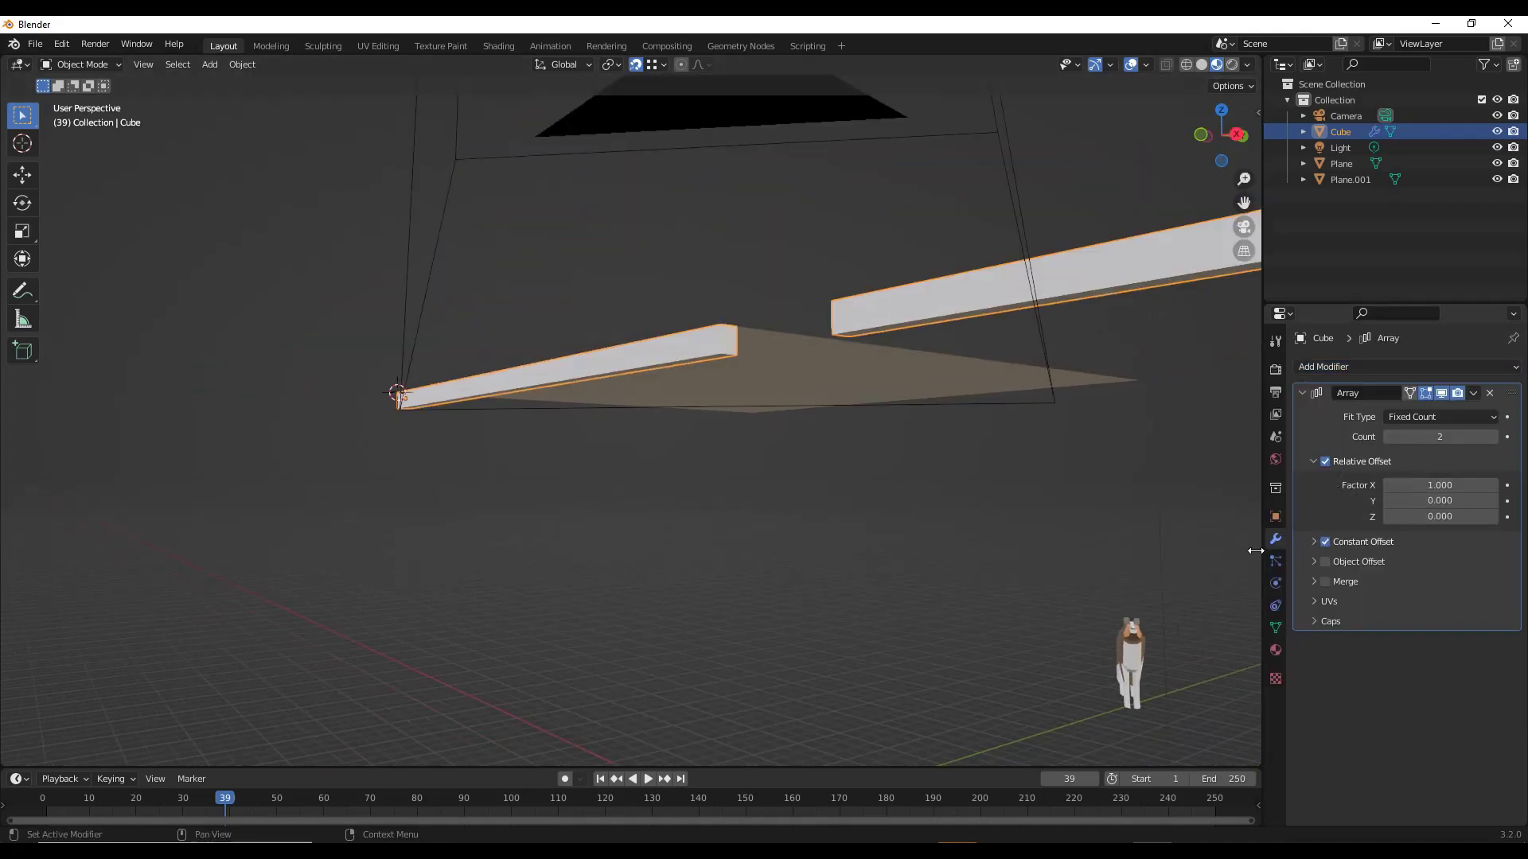
{"action": "mouse_move", "coordinate": [1139, 412]}
{"action": "middle_mouse_down"}
{"action": "mouse_move", "coordinate": [1122, 417]}
{"action": "mouse_move", "coordinate": [1138, 421]}
{"action": "middle_mouse_up"}
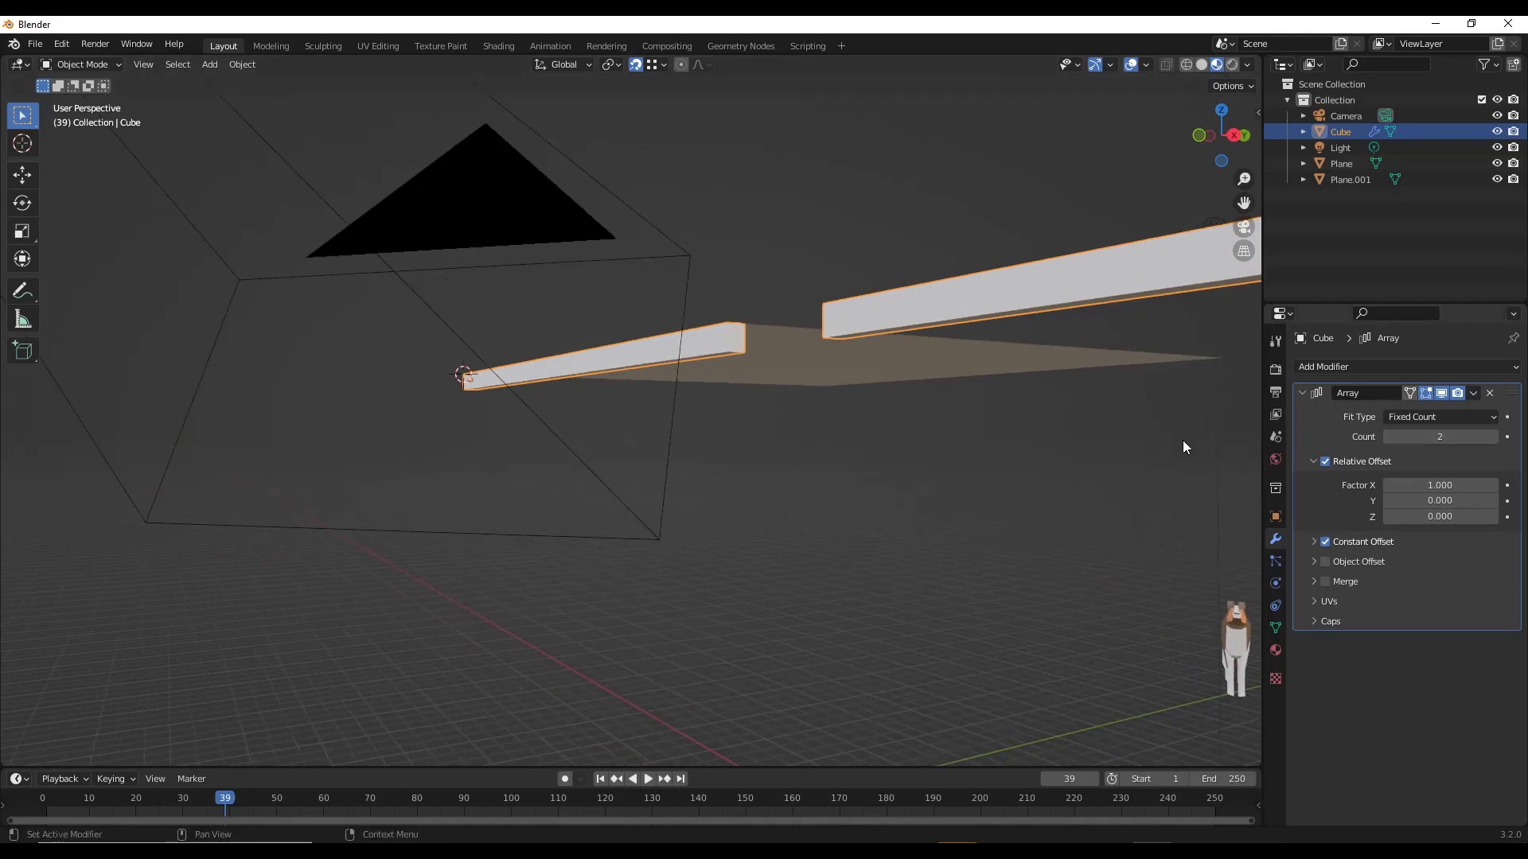
{"action": "left_click", "coordinate": [1417, 486]}
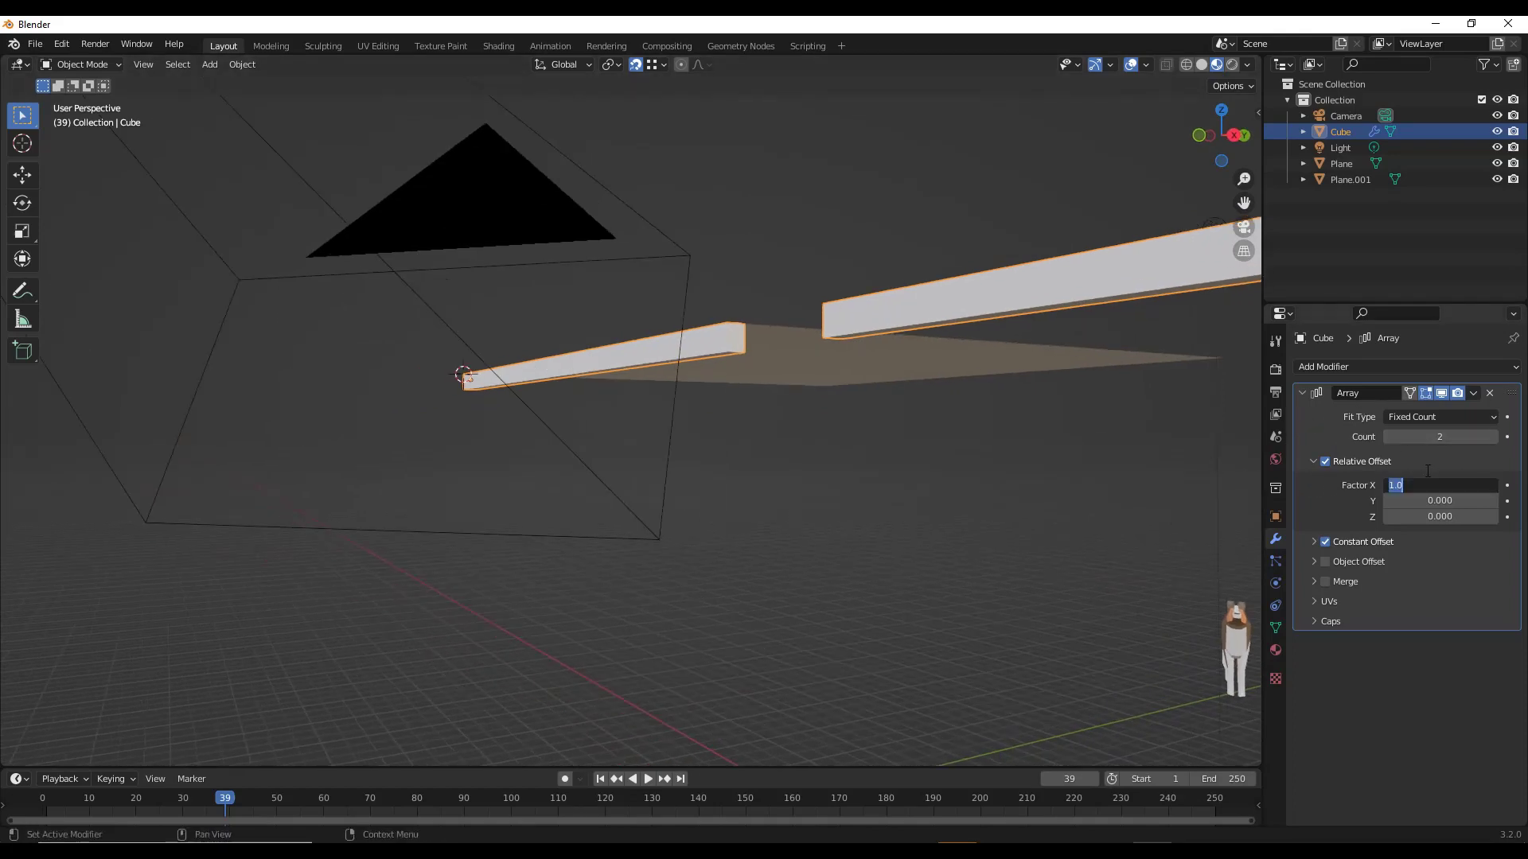
{"action": "left_click", "coordinate": [1324, 461]}
{"action": "left_click", "coordinate": [1314, 542]}
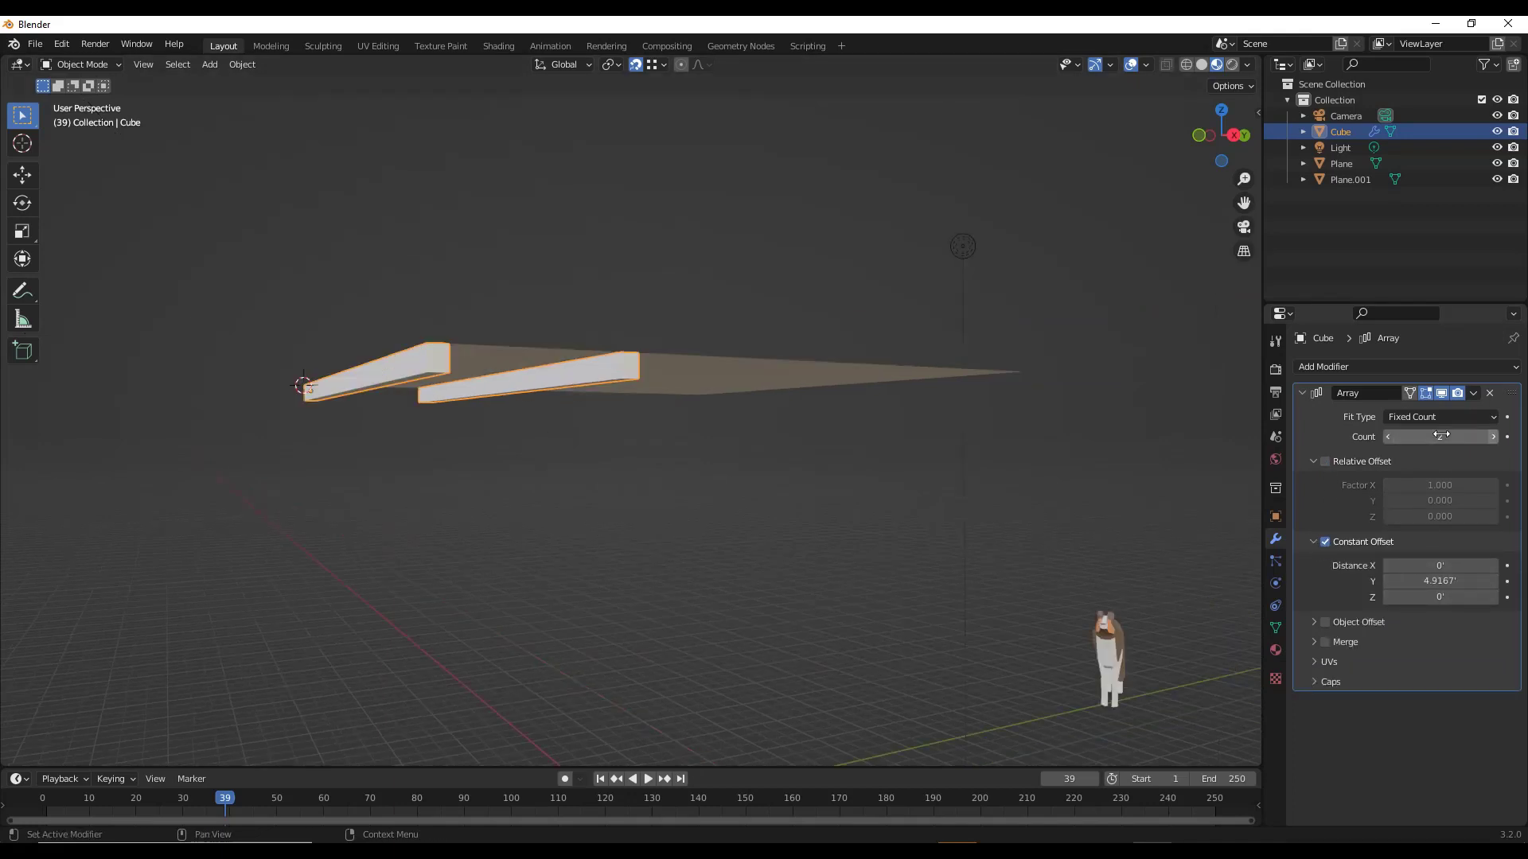
{"action": "middle_click_drag", "start_coordinate": [477, 398], "coordinate": [532, 380]}
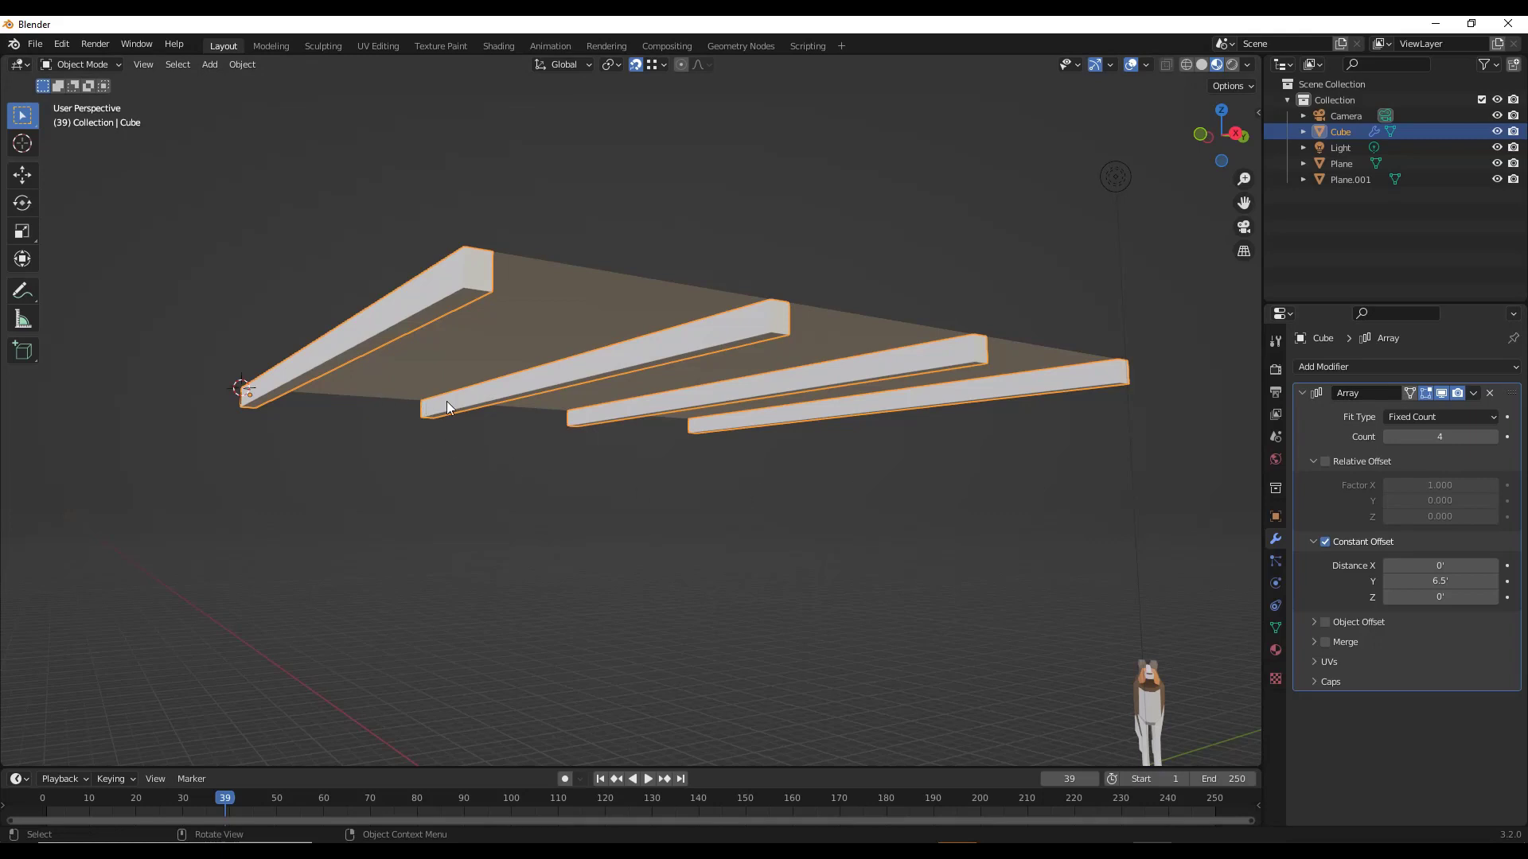
{"action": "left_click", "coordinate": [431, 514]}
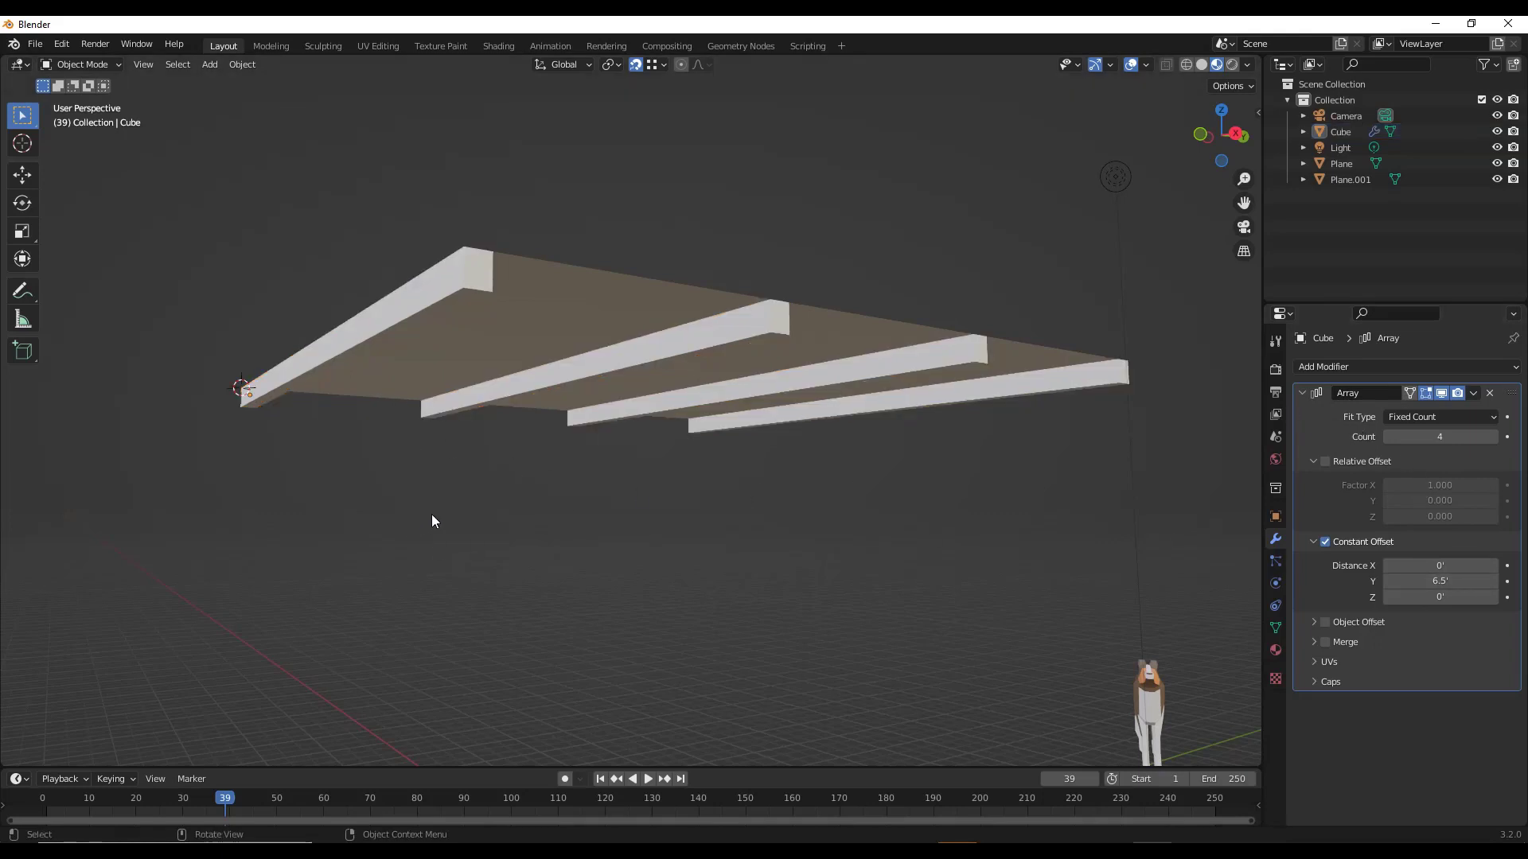
- Add a new plane with a size of 0.5'
{"action": "key", "text": "Tab"}
{"action": "key", "text": "Tab"}
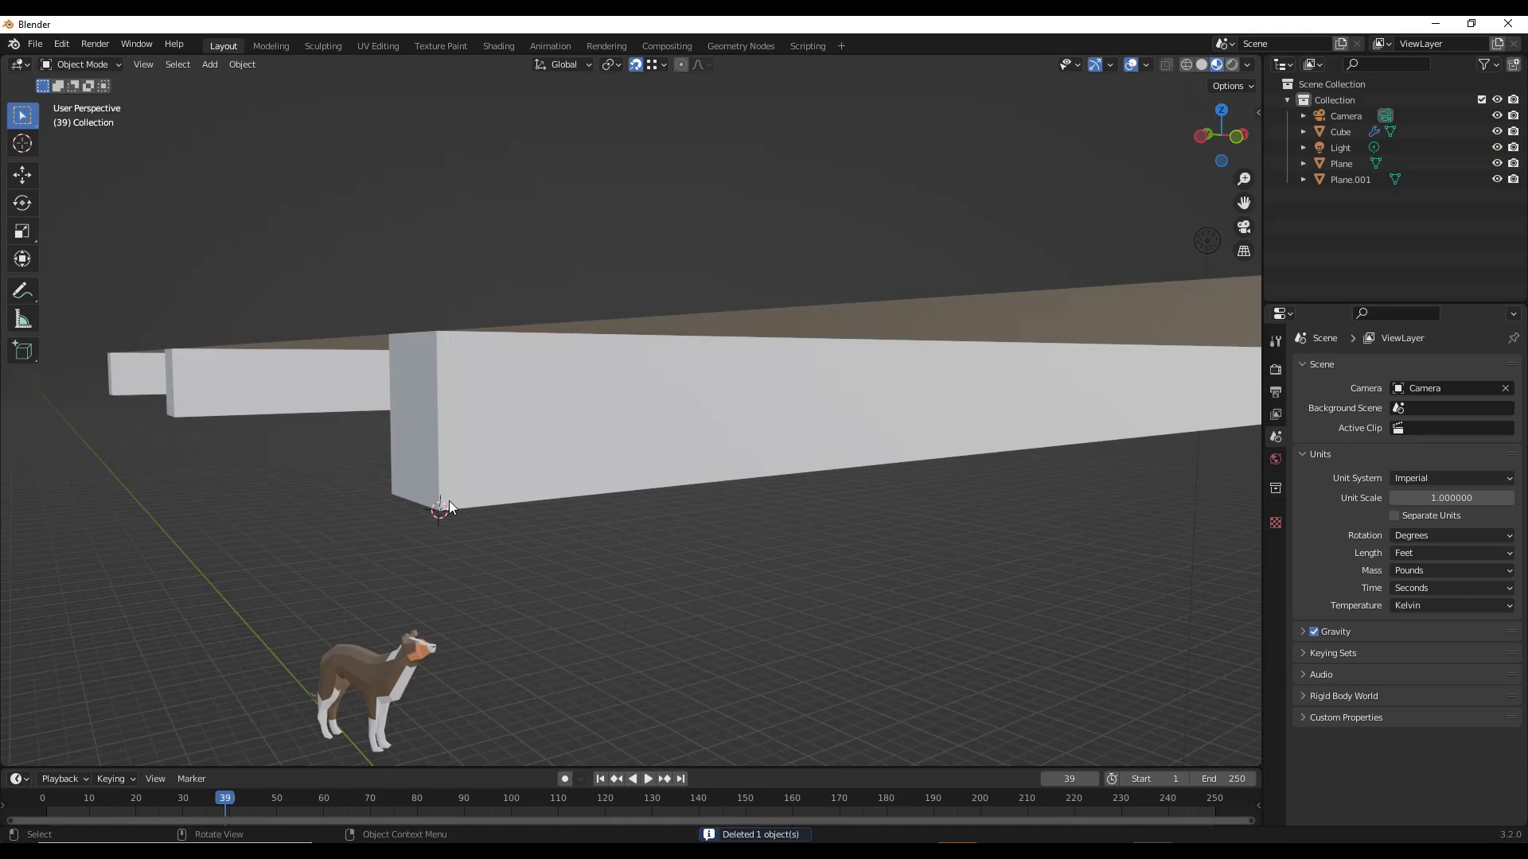
{"action": "key", "text": "shift+a"}
{"action": "mouse_move", "coordinate": [517, 427]}
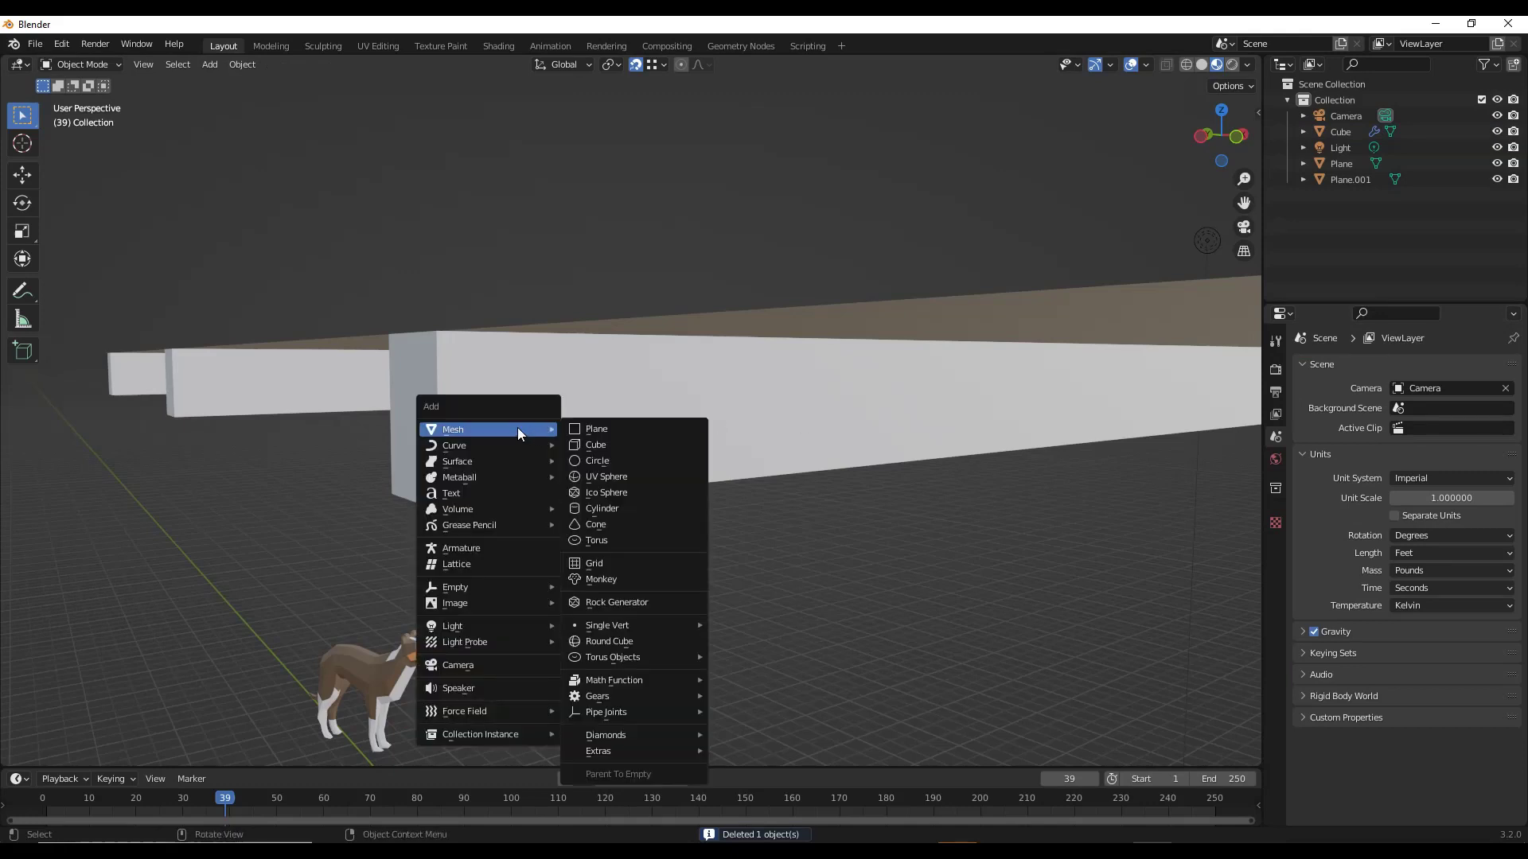
{"action": "left_click", "coordinate": [595, 428]}
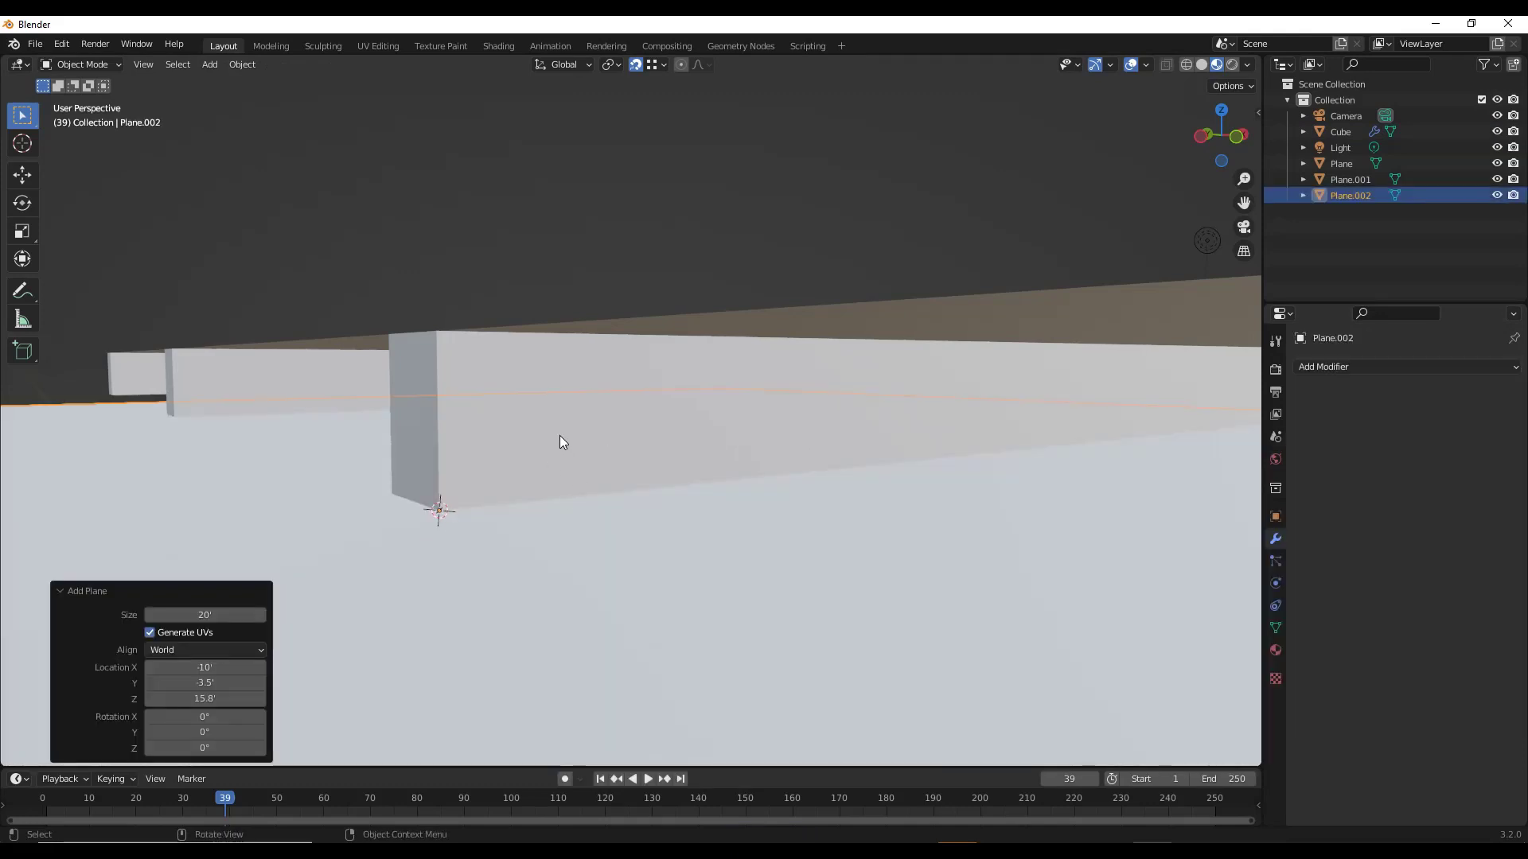
{"action": "left_click", "coordinate": [217, 608]}
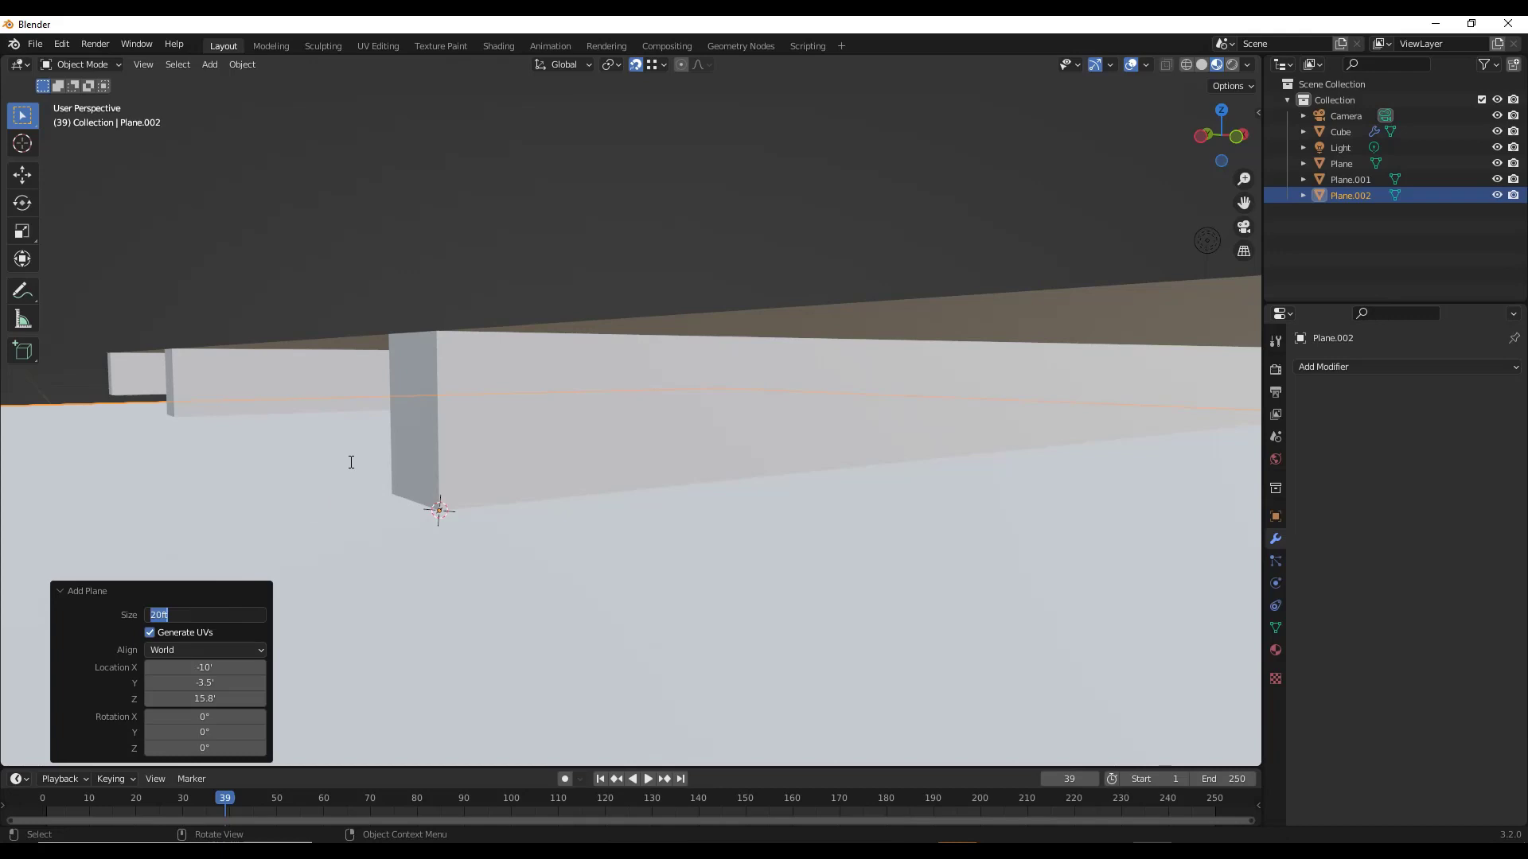
{"action": "type", "text": ".5"}
{"action": "key", "text": "Return"}
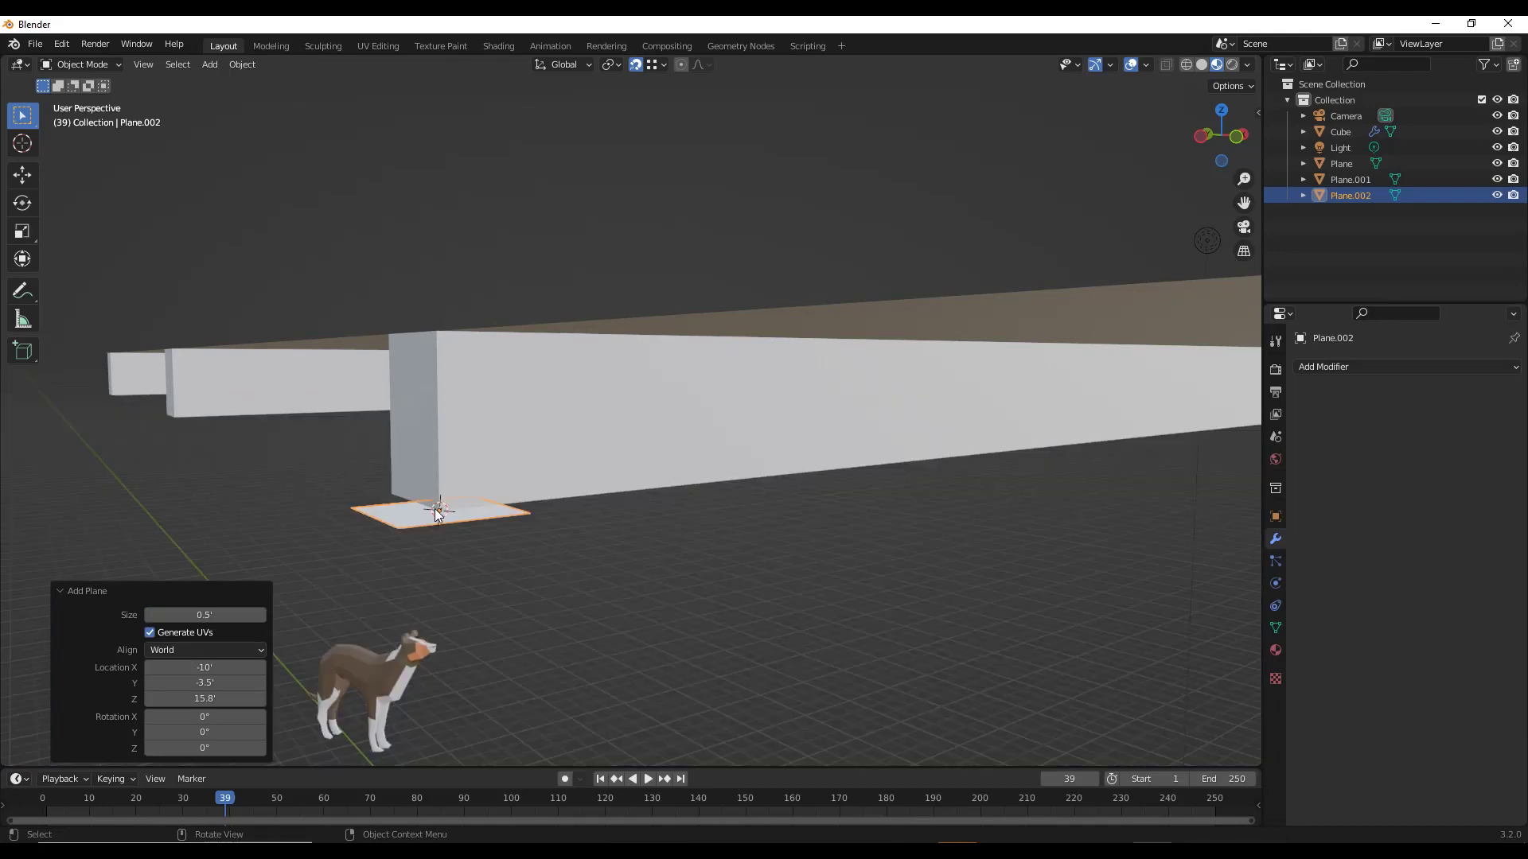
- Rotate the new plane 90° about X so it stands upright
{"action": "scroll", "coordinate": [457, 511], "scroll_direction": "up", "scroll_amount": 2}
{"action": "scroll", "coordinate": [199, 720], "scroll_direction": "down", "scroll_amount": 1}
{"action": "left_click_drag", "start_coordinate": [204, 716], "coordinate": [296, 712]}
{"action": "left_click", "coordinate": [205, 717]}
{"action": "type", "text": "90"}
{"action": "key", "text": "Return"}
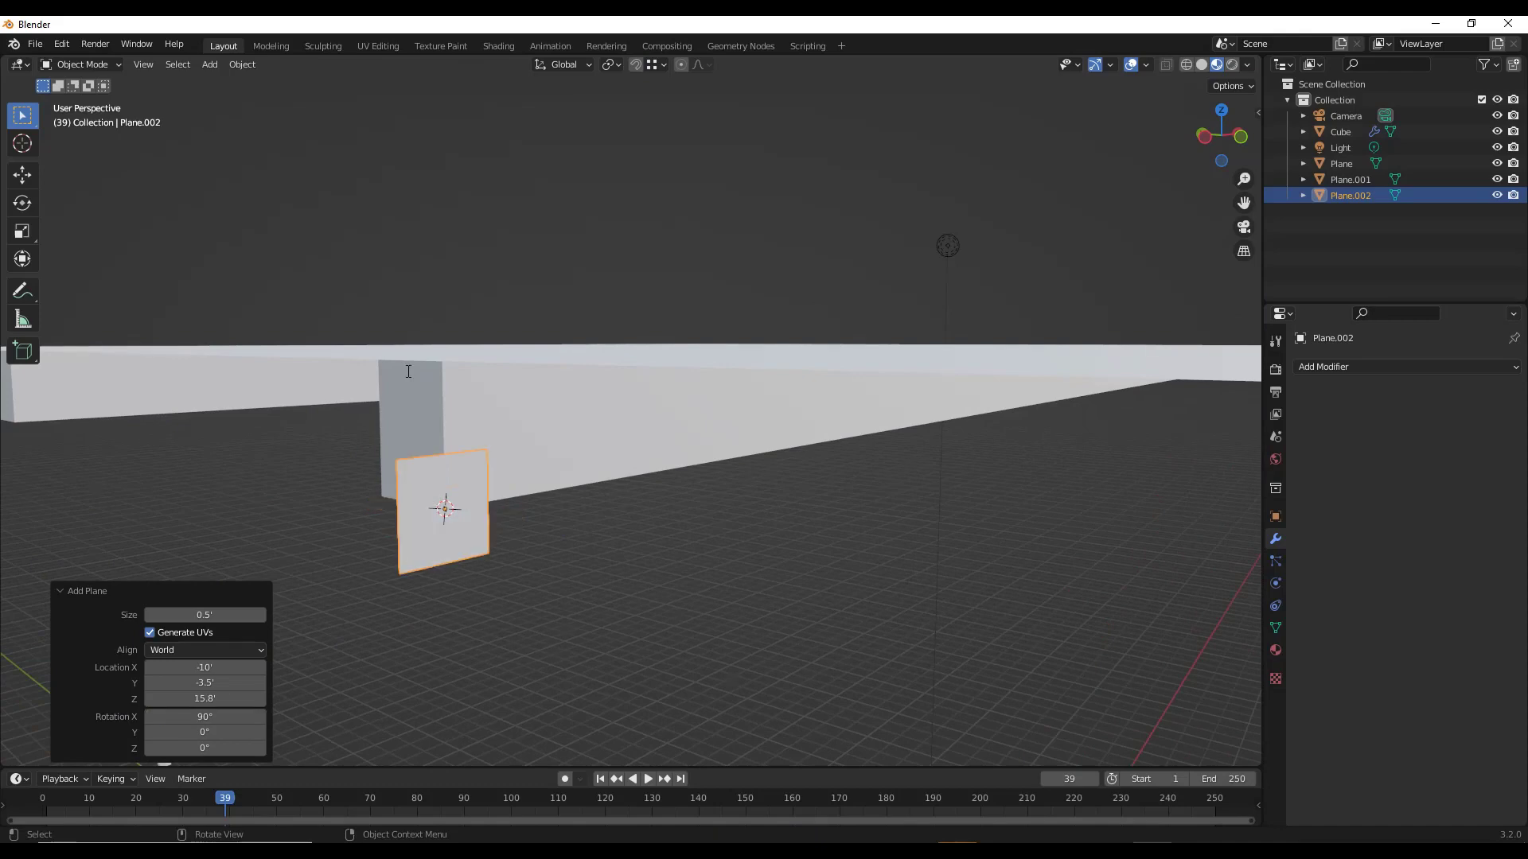
{"action": "middle_click_drag", "start_coordinate": [390, 543], "coordinate": [350, 504]}
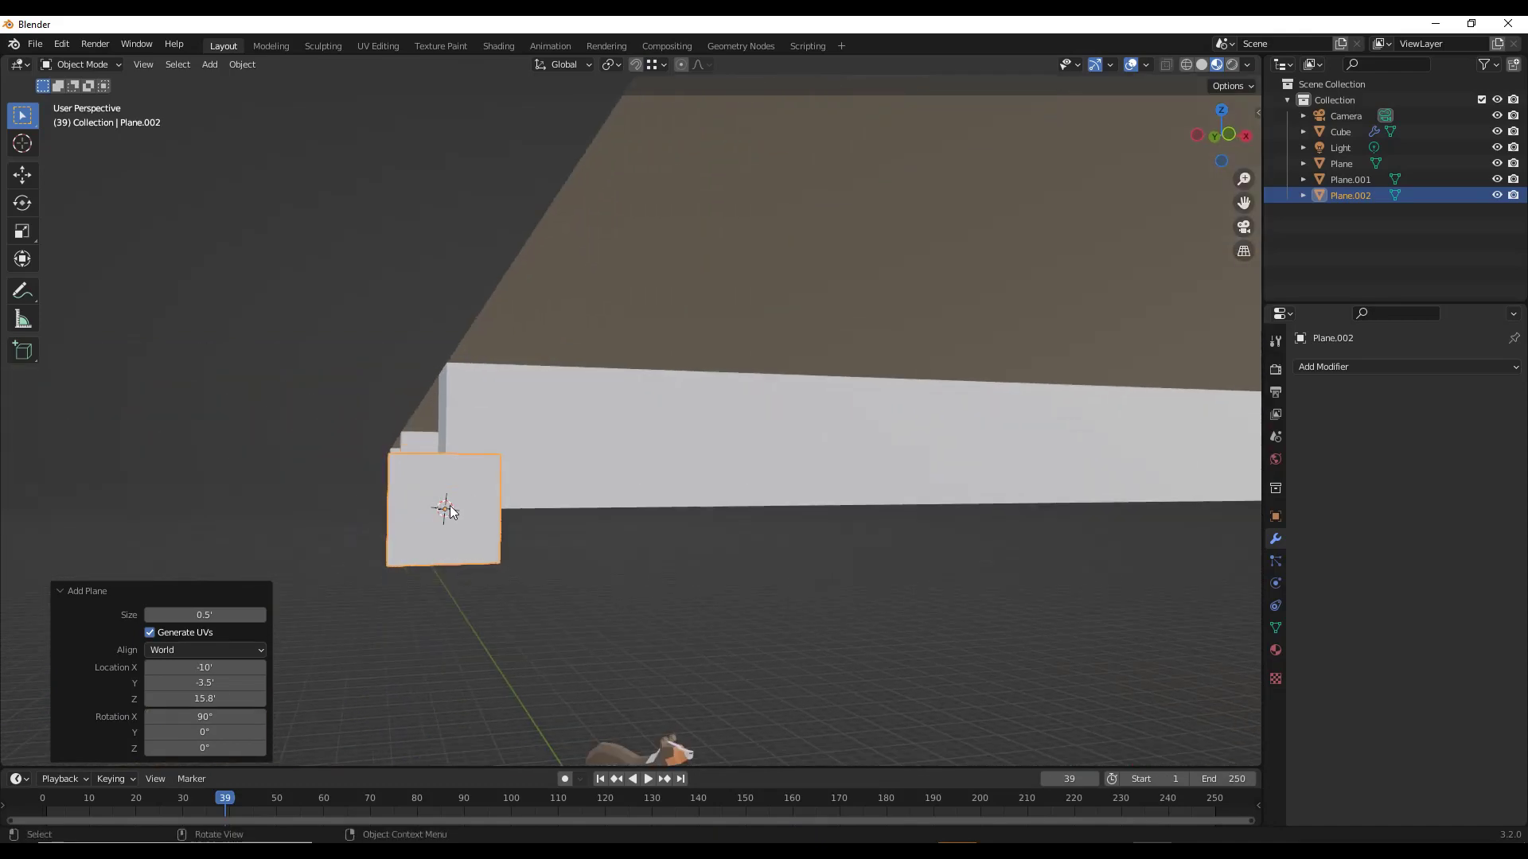
{"action": "left_click", "coordinate": [469, 489]}
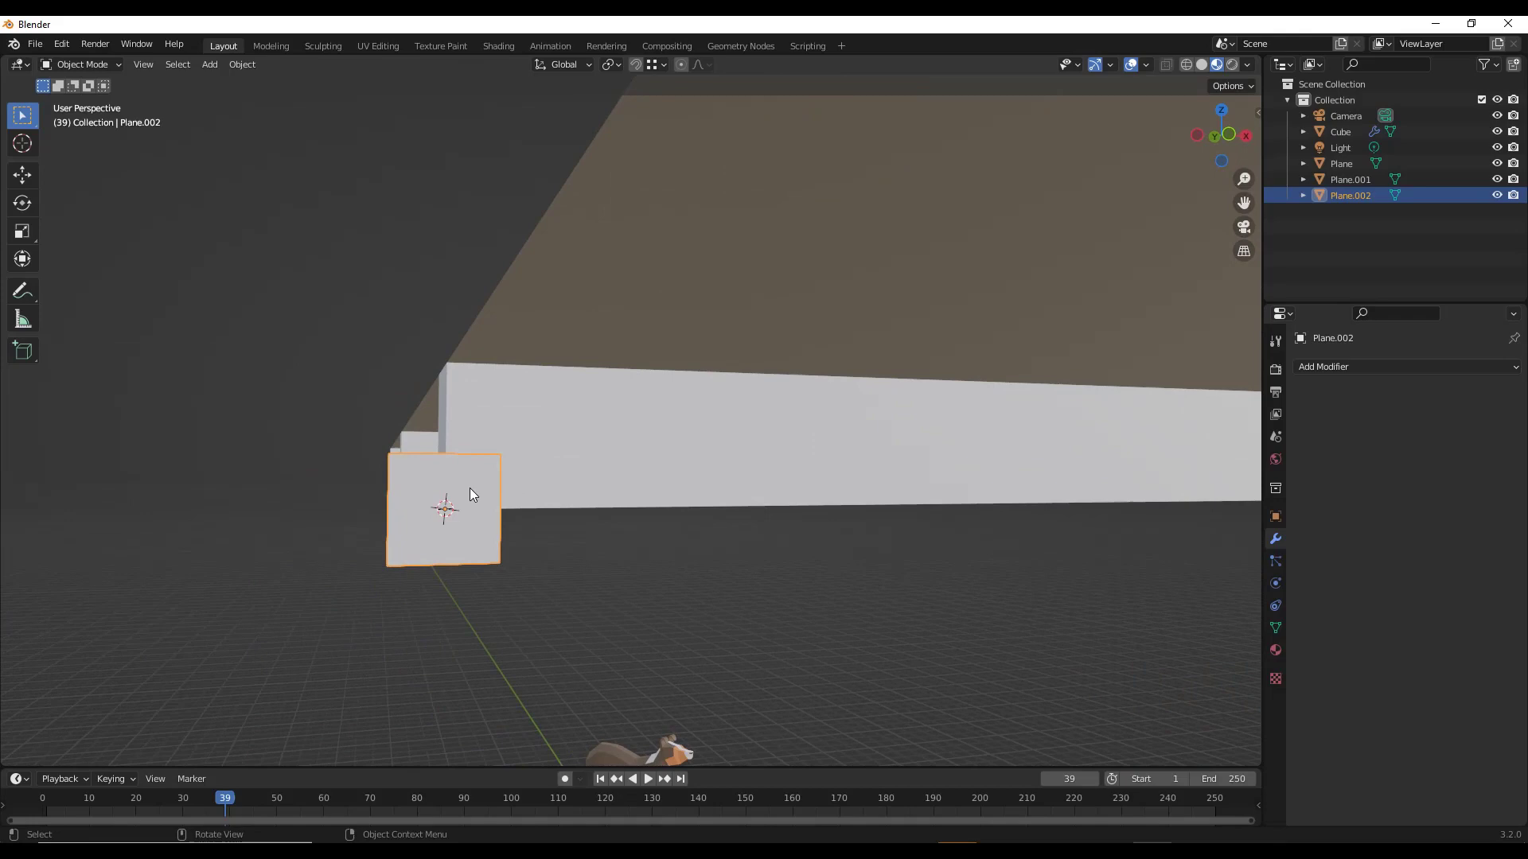
{"action": "middle_click_drag", "start_coordinate": [471, 489], "coordinate": [461, 487]}
- Narrow the plane by moving its left edge 1/(2*12) along X
{"action": "key", "text": "Tab"}
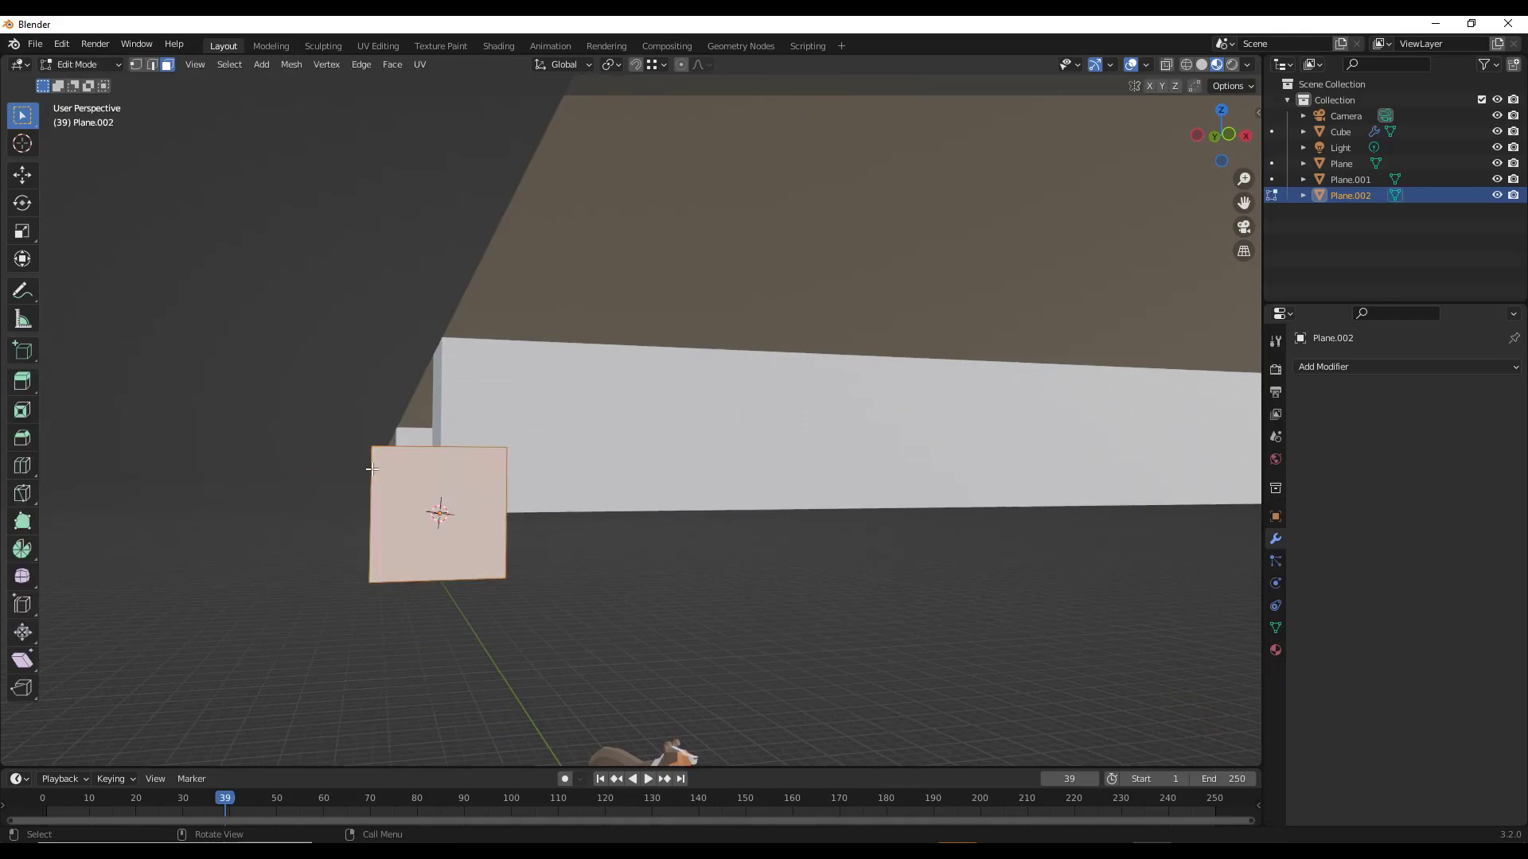
{"action": "key", "text": "2"}
{"action": "key", "text": "alt+a"}
{"action": "left_click", "coordinate": [373, 473]}
{"action": "key", "text": "g"}
{"action": "key", "text": "x"}
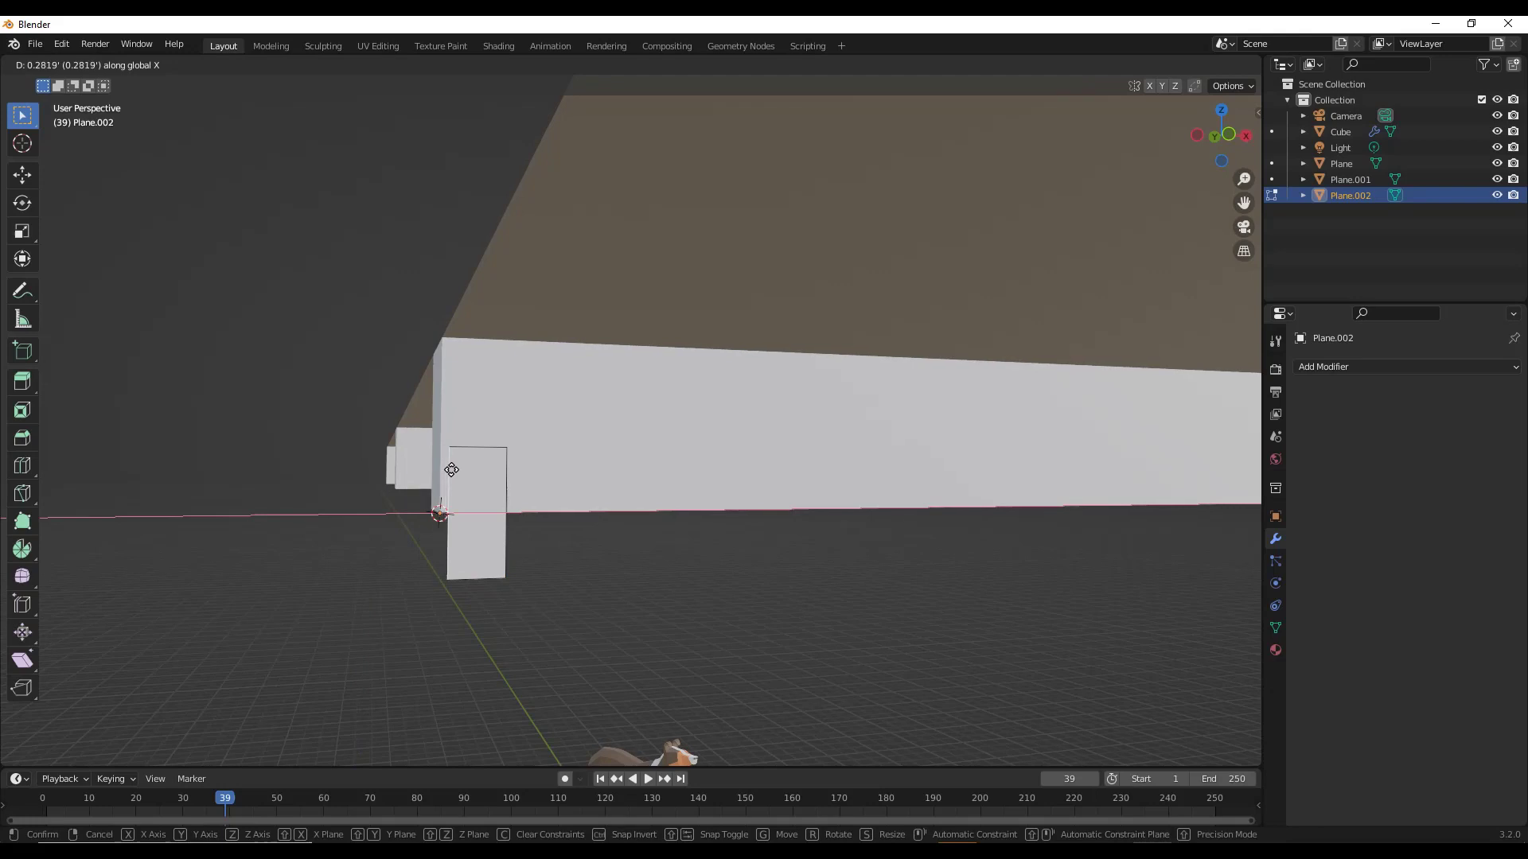
{"action": "type", "text": "1/(2*12)"}
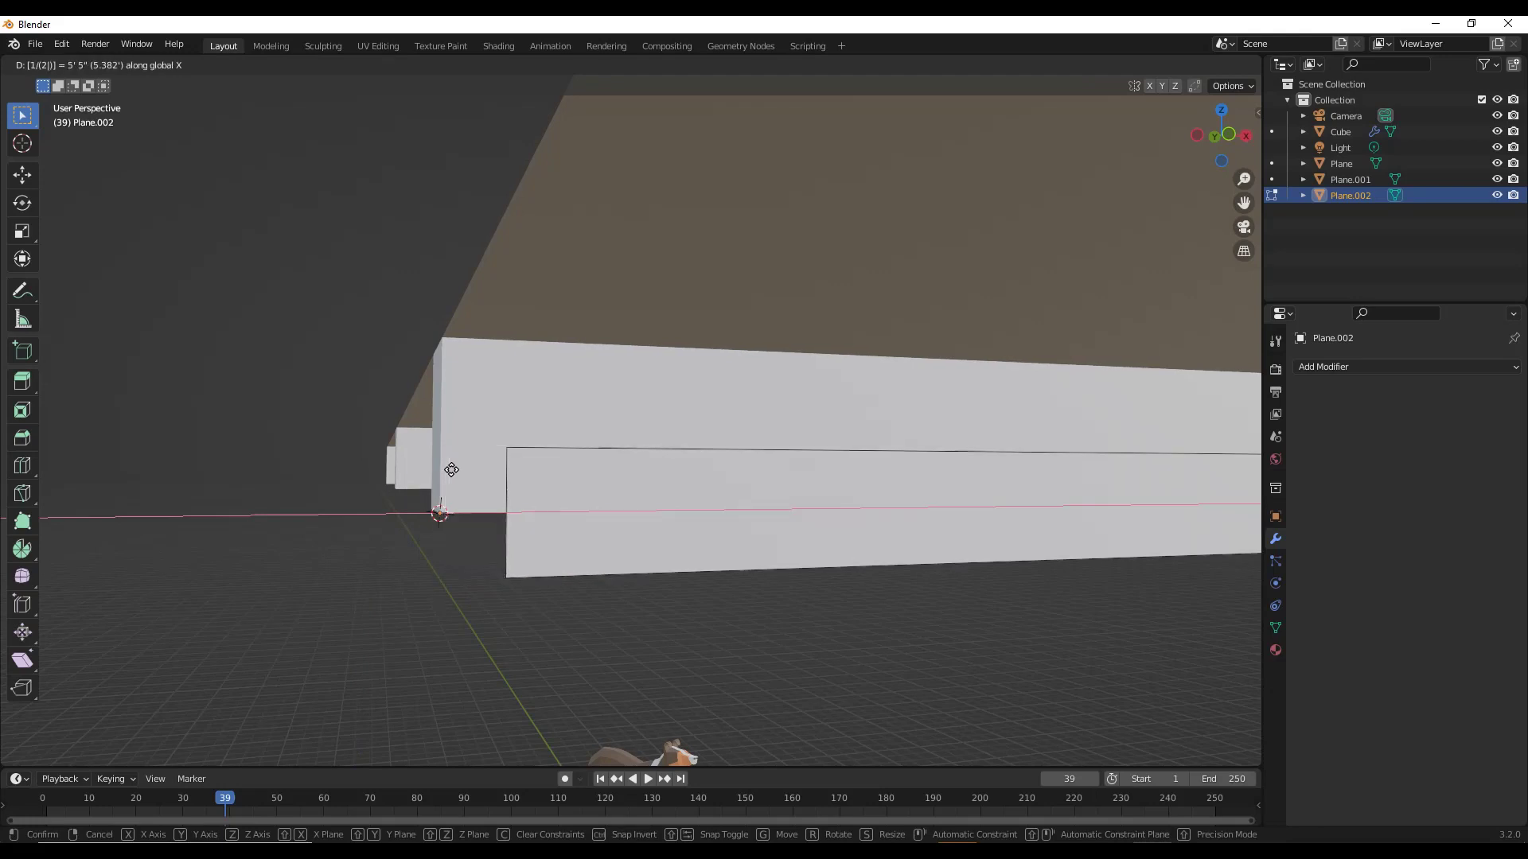
{"action": "key", "text": "Return"}
- Shift the whole plane along X and then vertically
{"action": "key", "text": "Tab"}
{"action": "key", "text": "g"}
{"action": "key", "text": "x"}
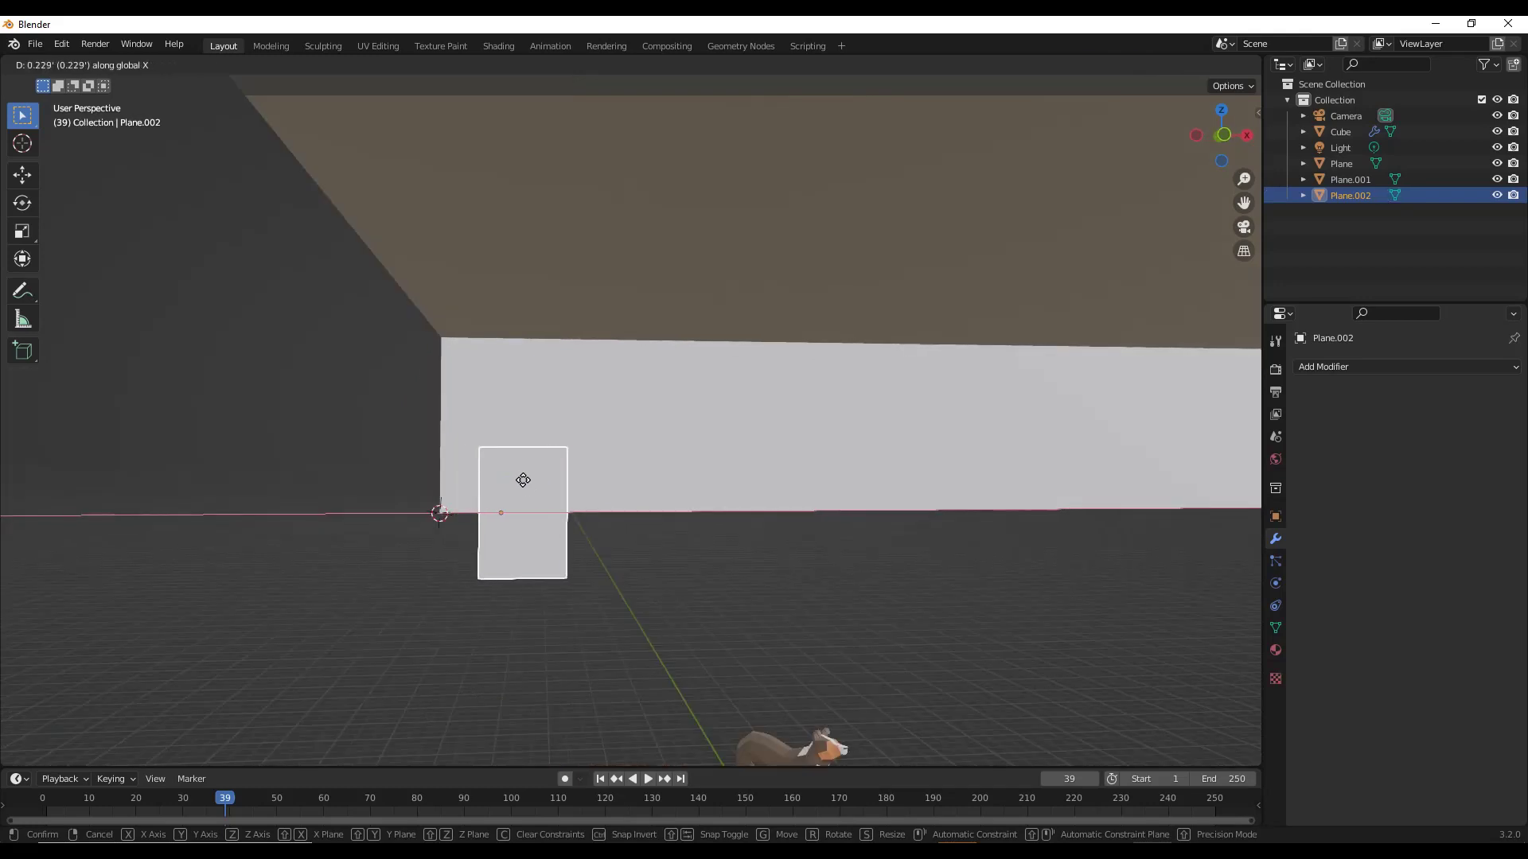
{"action": "key", "text": "Return"}
{"action": "key", "text": "g"}
{"action": "key", "text": "z"}
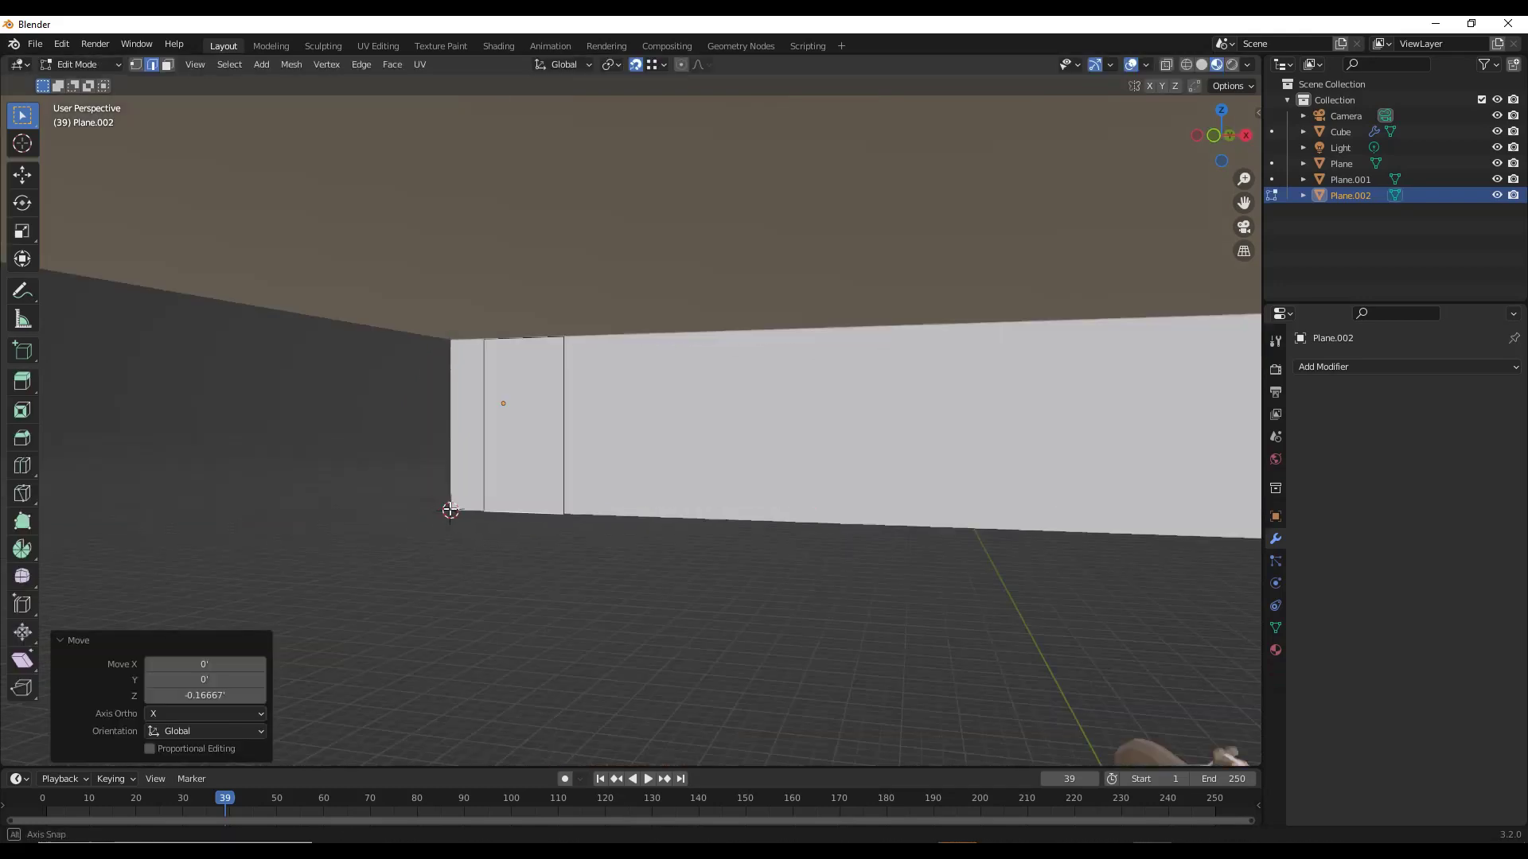
- Extrude the plane into a 3.8204' slat and snap its end along Y
{"action": "key", "text": "e"}
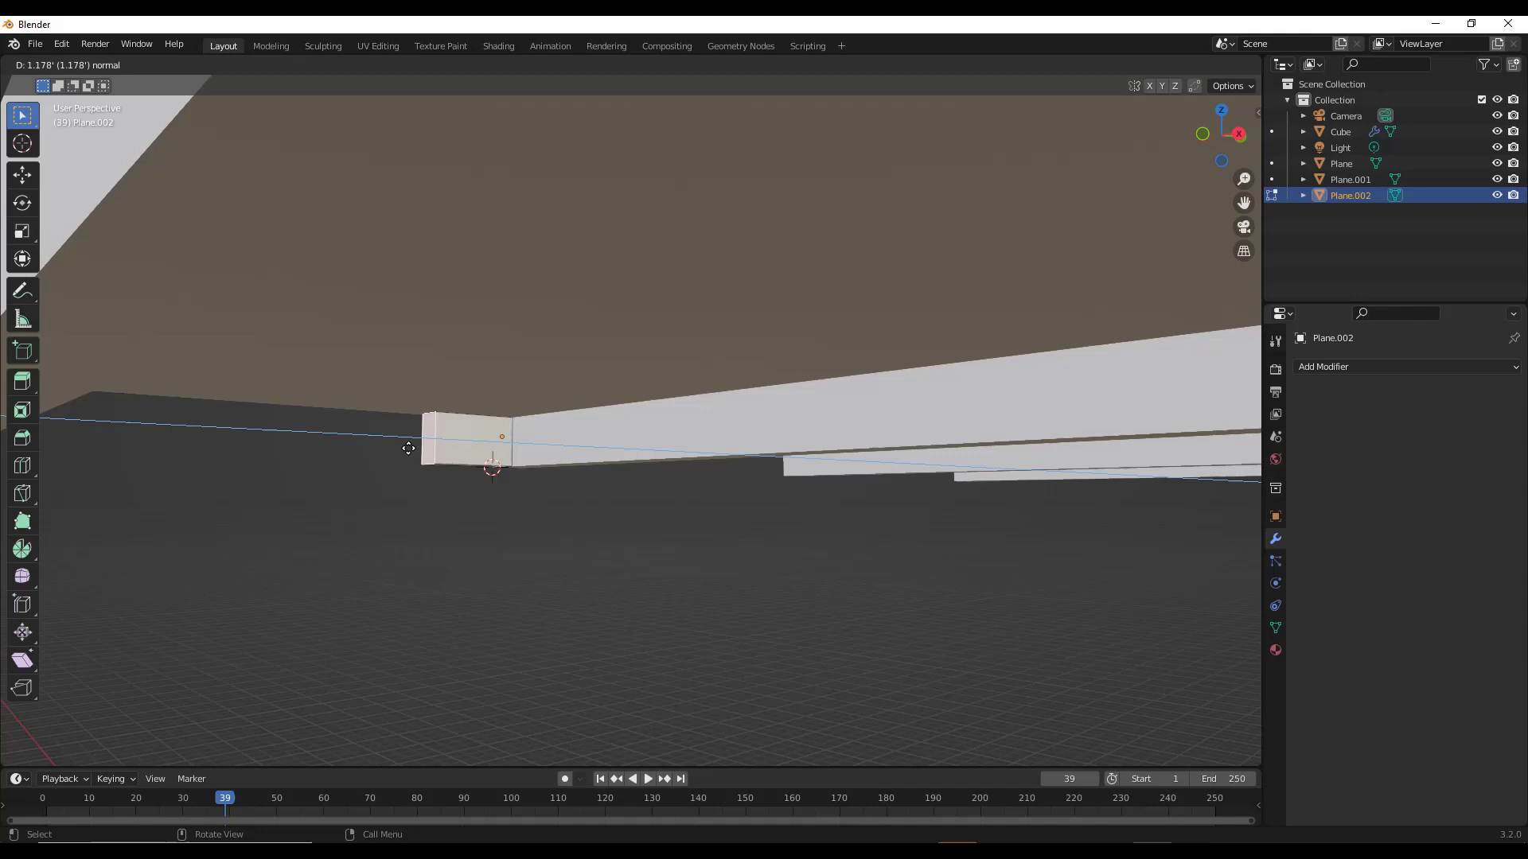
{"action": "left_click", "coordinate": [374, 442]}
{"action": "middle_click_drag", "start_coordinate": [374, 442], "coordinate": [239, 418]}
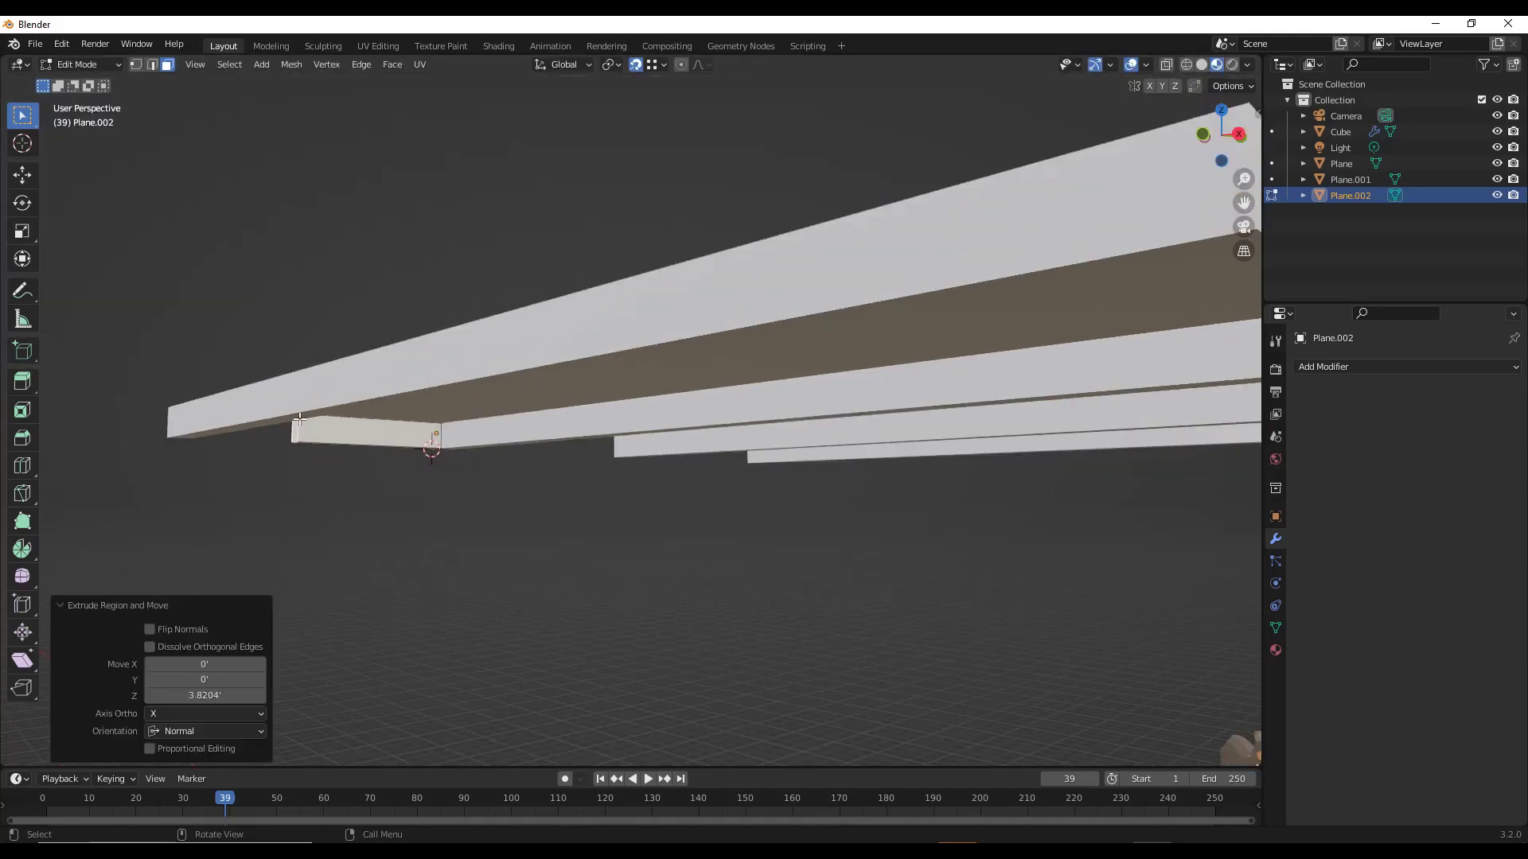
{"action": "key", "text": "g"}
{"action": "key", "text": "z"}
{"action": "key", "text": "ctrl"}
{"action": "key", "text": "y"}
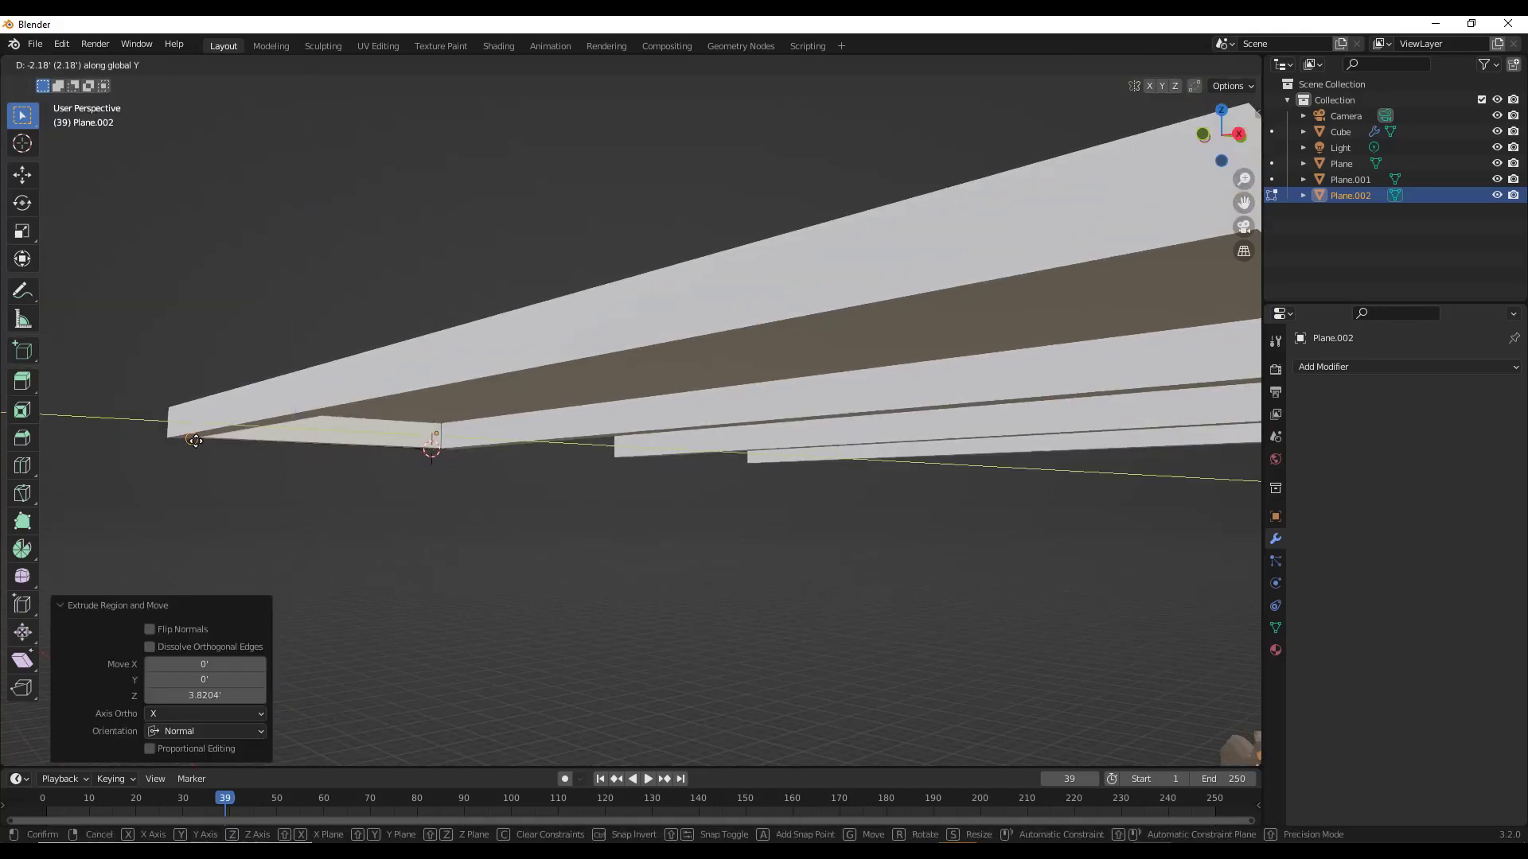
{"action": "left_click", "coordinate": [202, 442]}
{"action": "middle_click_drag", "start_coordinate": [202, 441], "coordinate": [388, 375]}
{"action": "key", "text": "Tab"}
{"action": "scroll", "coordinate": [385, 369], "scroll_direction": "down", "scroll_amount": 4}
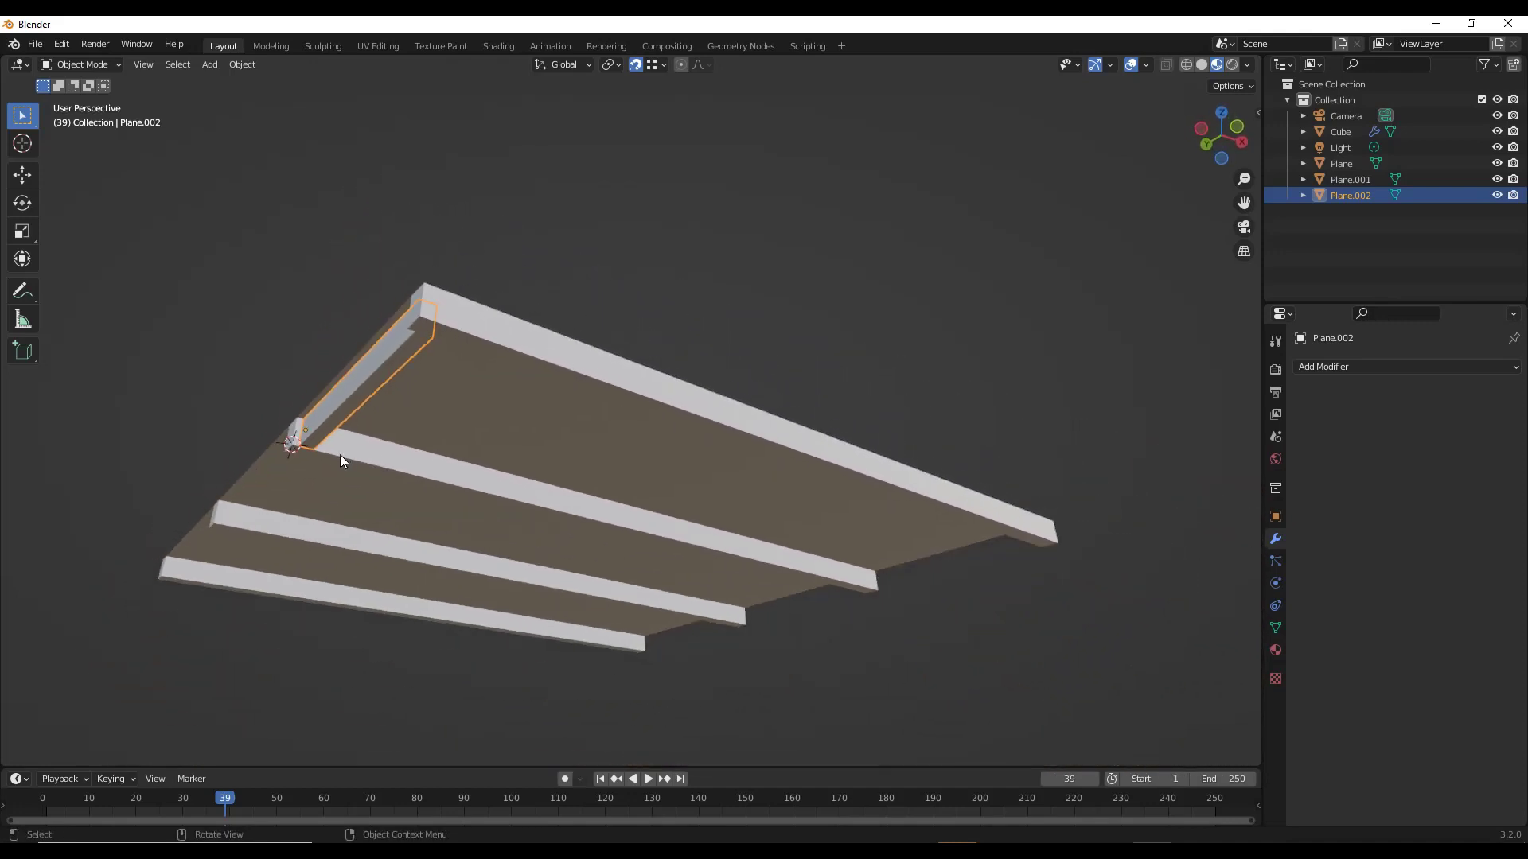
- Add an Array modifier to Plane.002 using Constant Offset and Fit Length 21'
{"action": "middle_click_drag", "start_coordinate": [341, 455], "coordinate": [627, 559]}
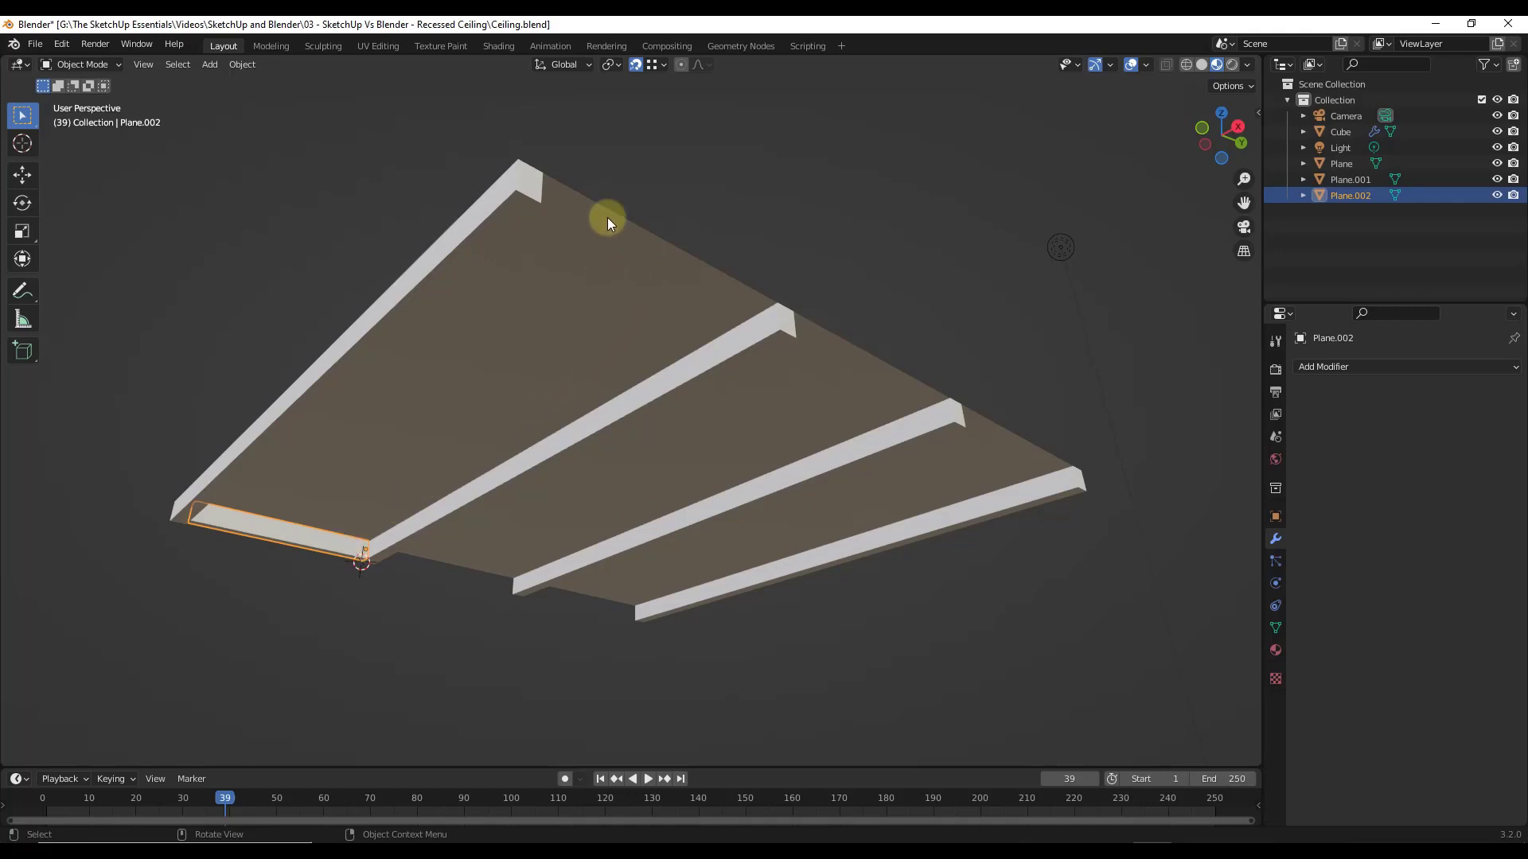
{"action": "left_click", "coordinate": [1323, 367]}
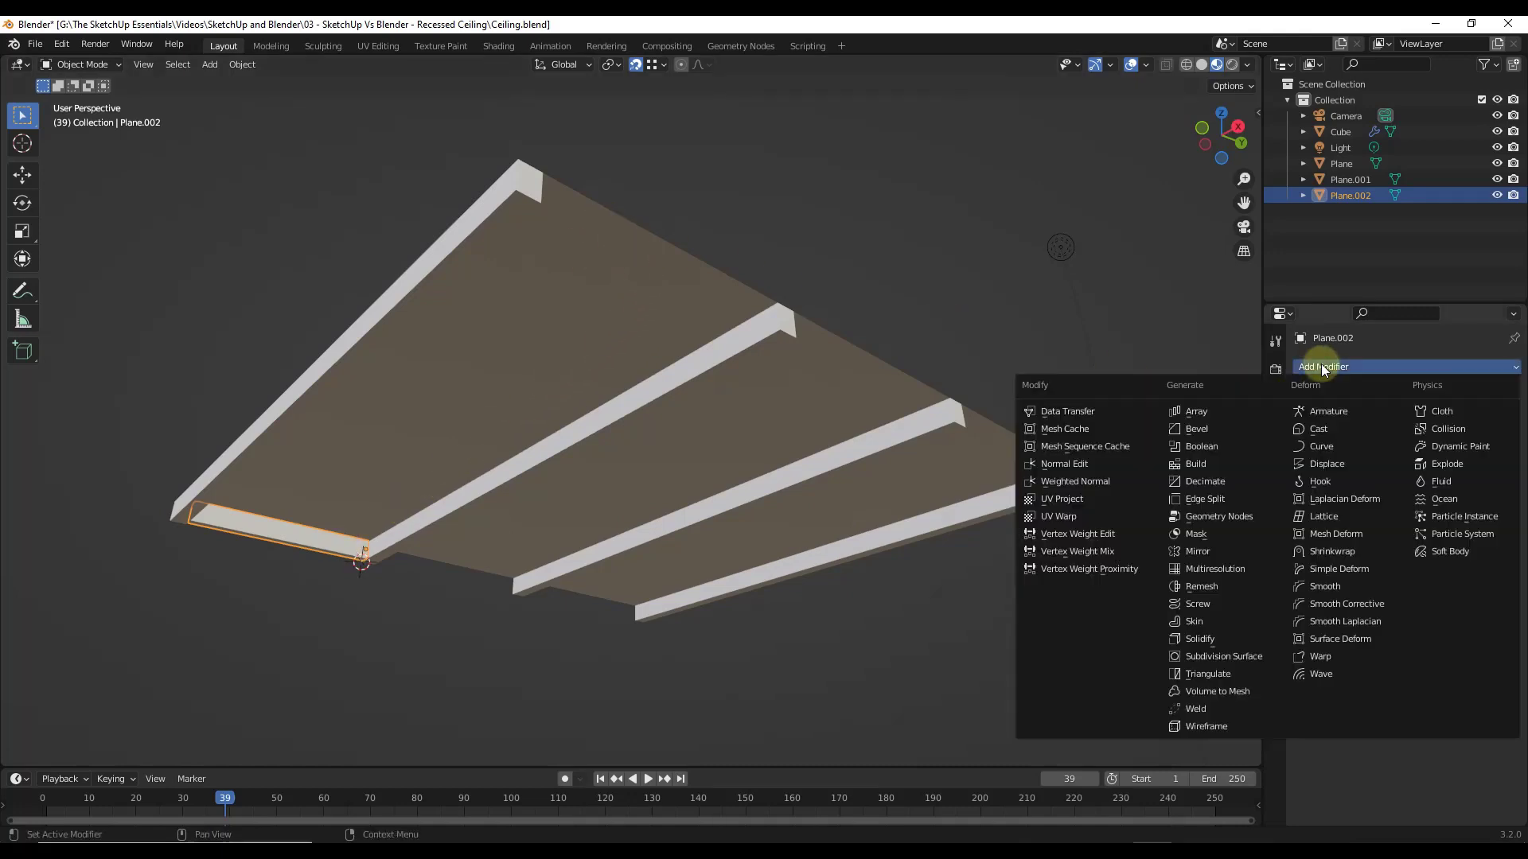
{"action": "left_click", "coordinate": [1210, 411]}
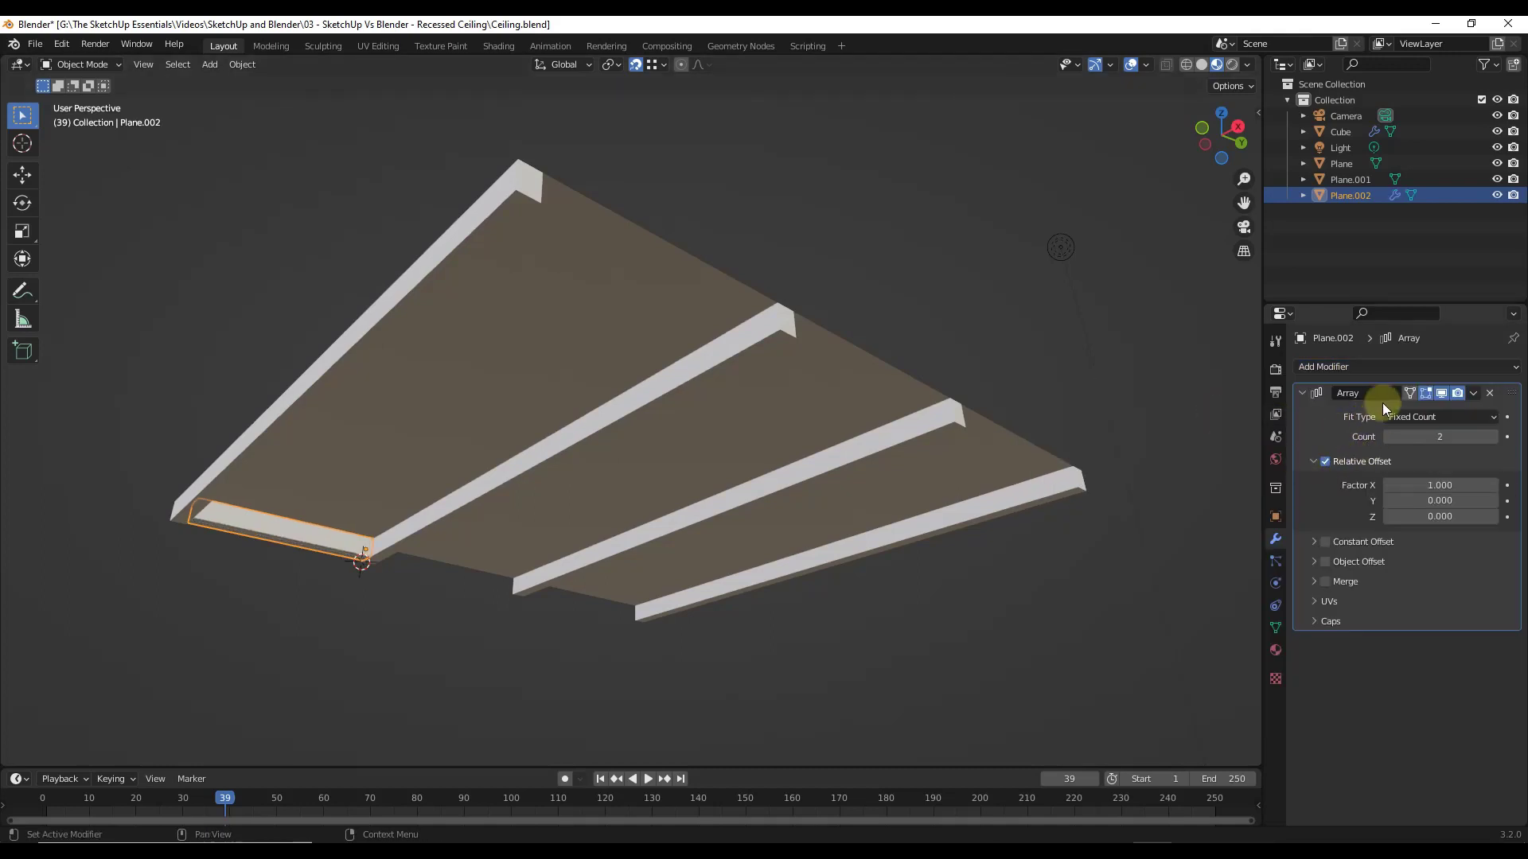
{"action": "left_click", "coordinate": [1325, 461]}
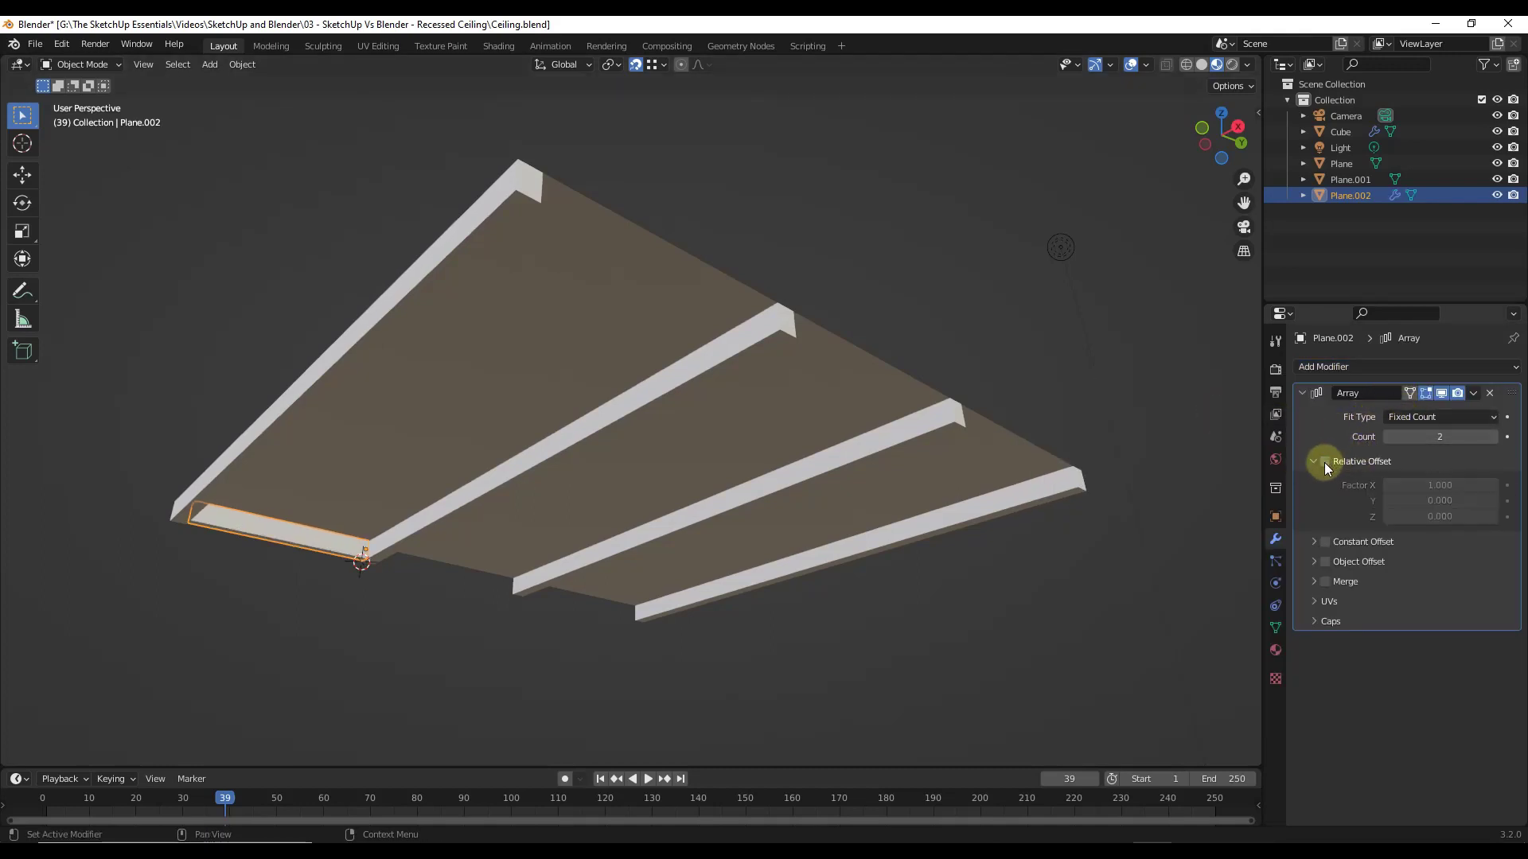
{"action": "left_click", "coordinate": [1325, 541]}
{"action": "left_click", "coordinate": [1419, 417]}
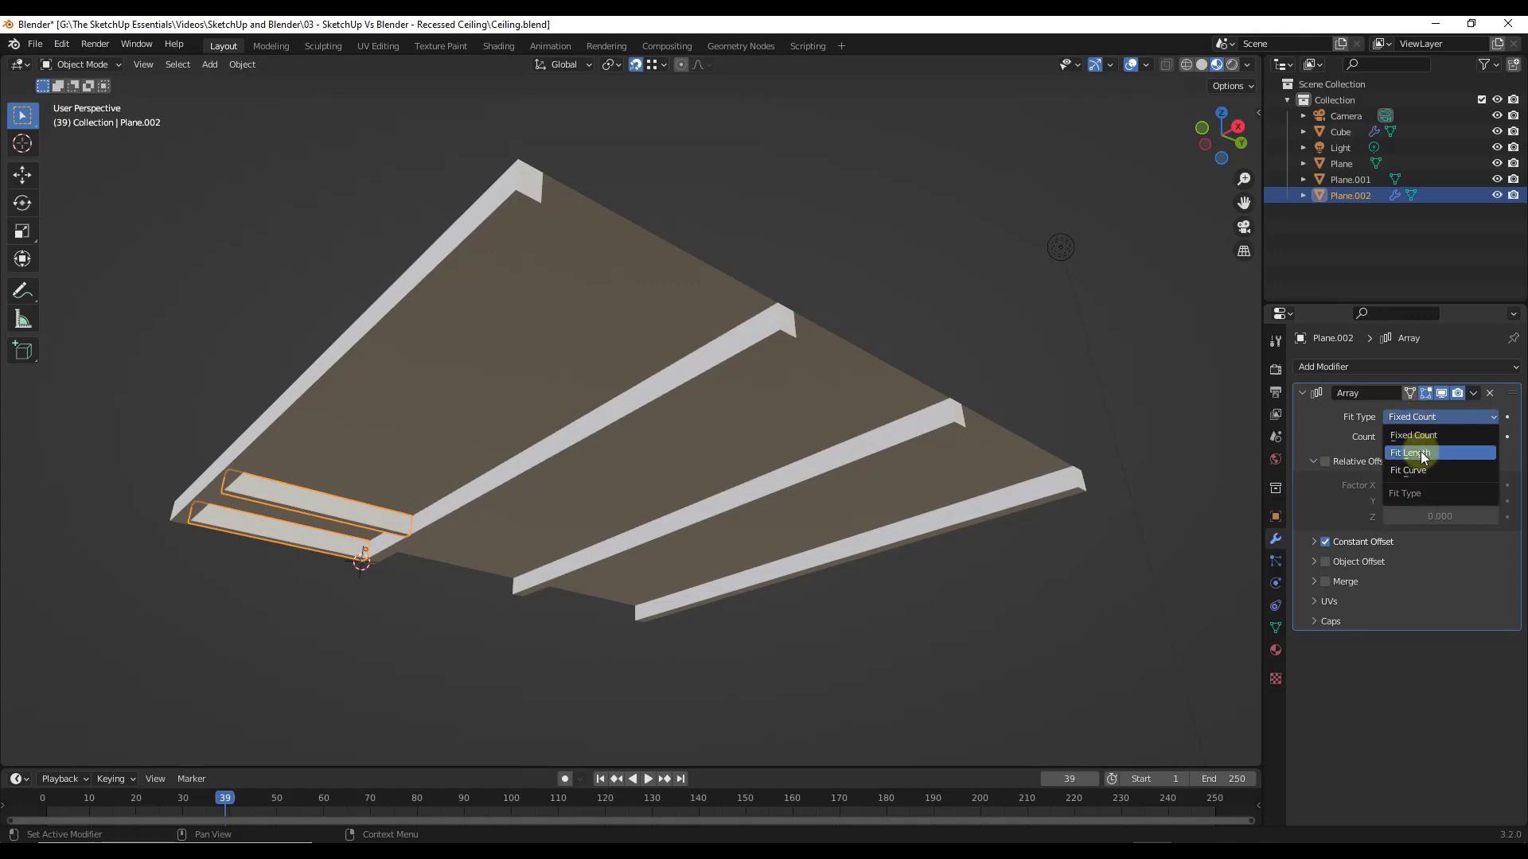
{"action": "left_click", "coordinate": [1420, 455]}
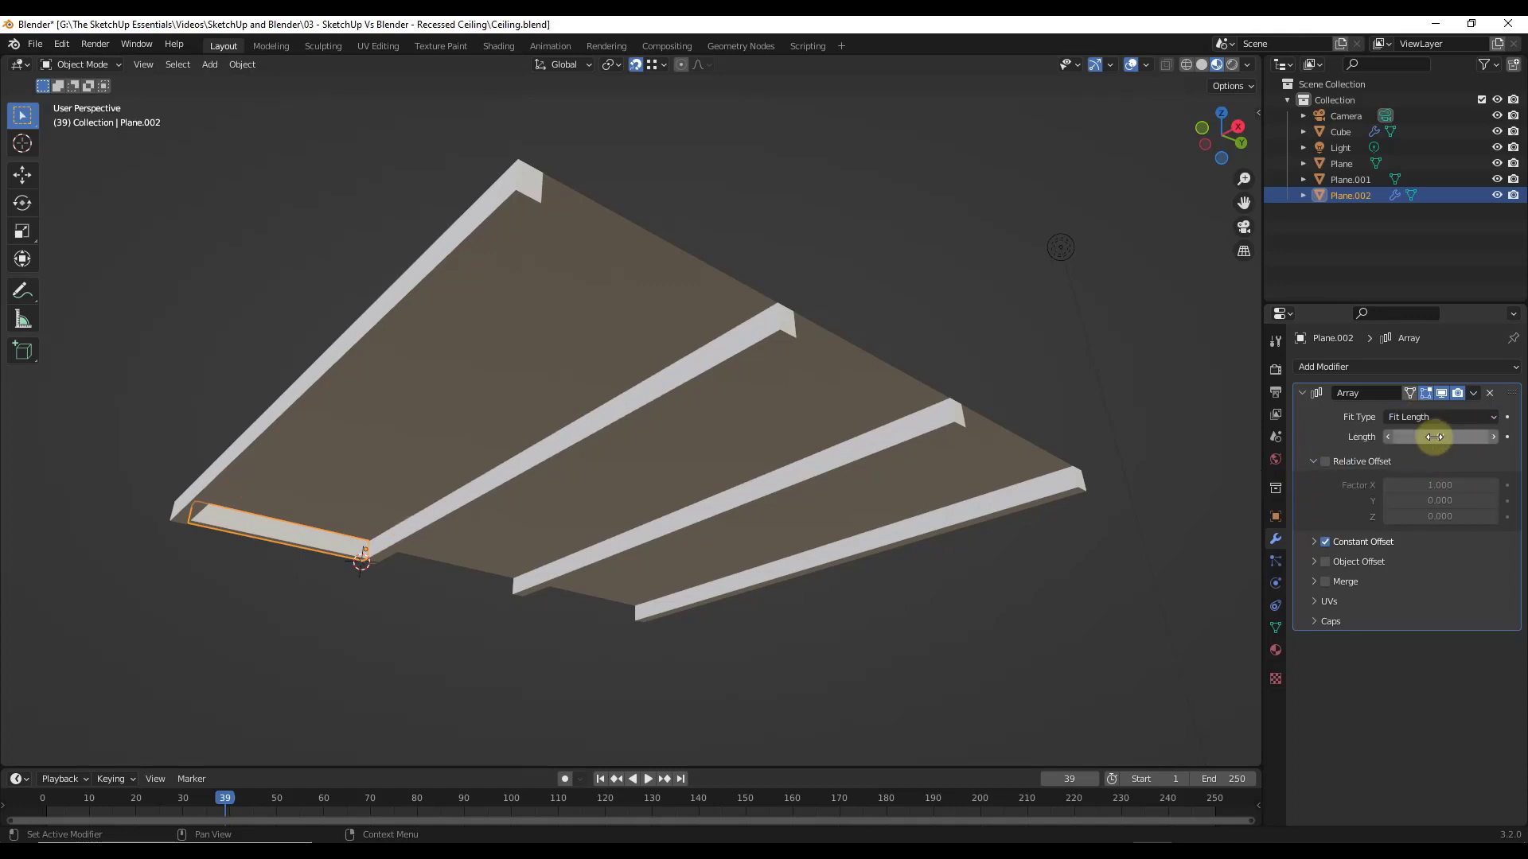
{"action": "left_click_drag", "start_coordinate": [1434, 437], "coordinate": [94, 422]}
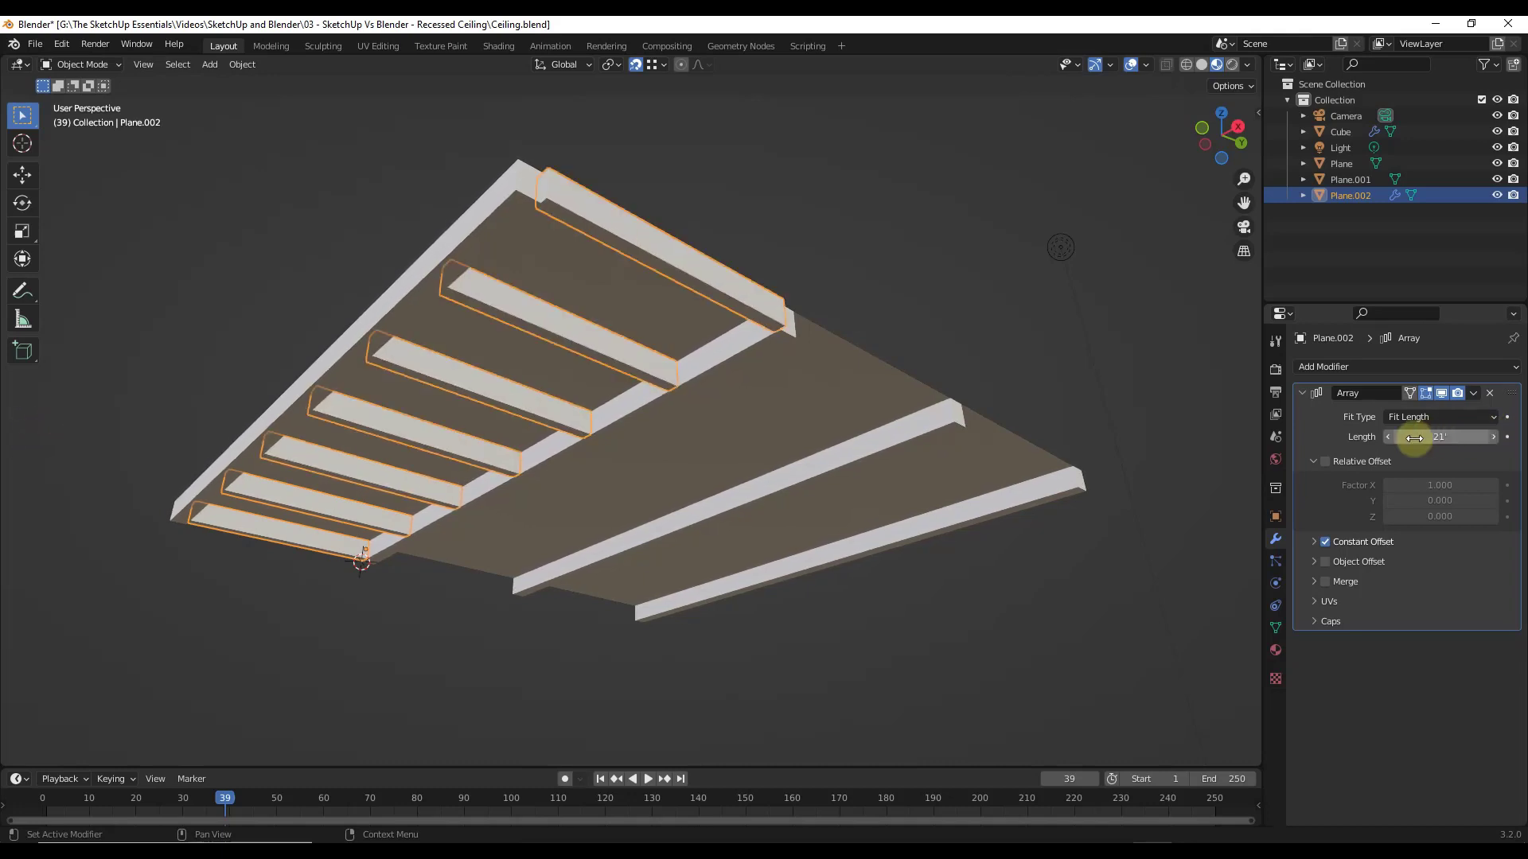
- Shorten the slat row's fit length from 21' to 20'
{"action": "left_click", "coordinate": [1315, 542]}
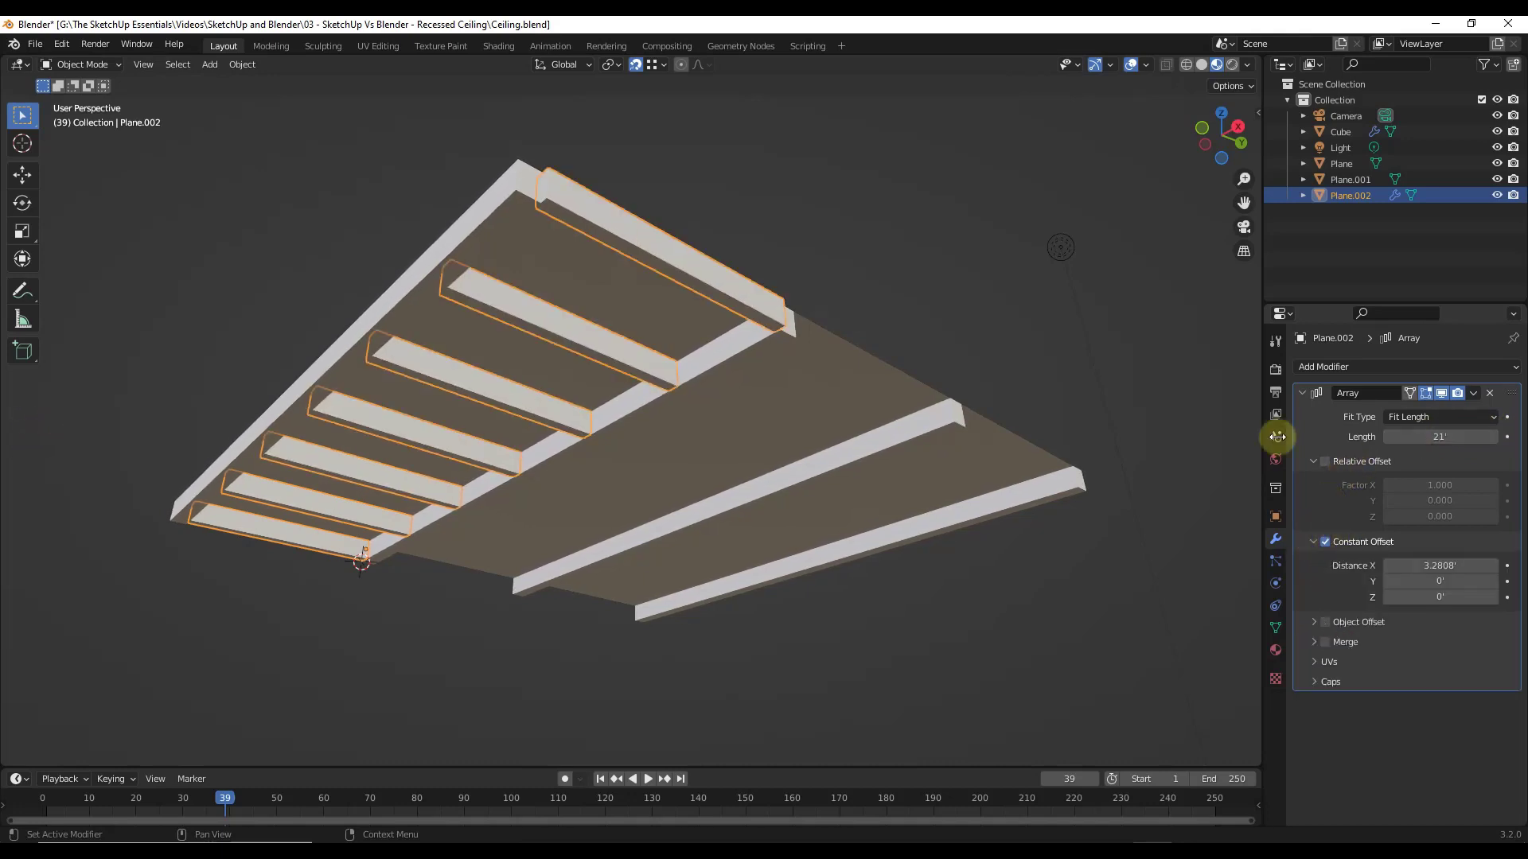
{"action": "left_click", "coordinate": [1388, 437]}
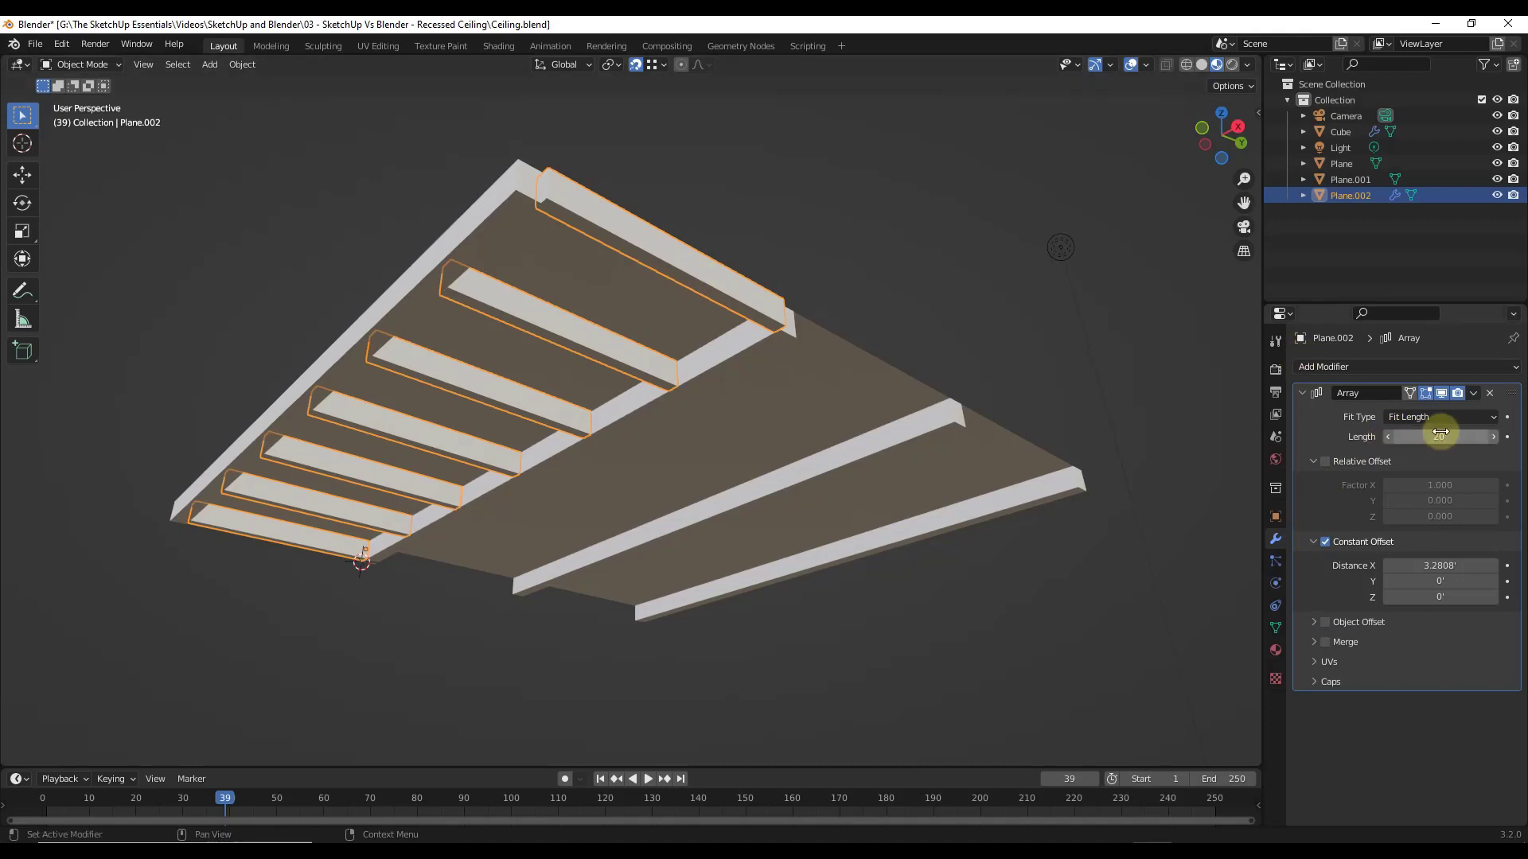
{"action": "left_click_drag", "start_coordinate": [1449, 568], "coordinate": [1431, 565]}
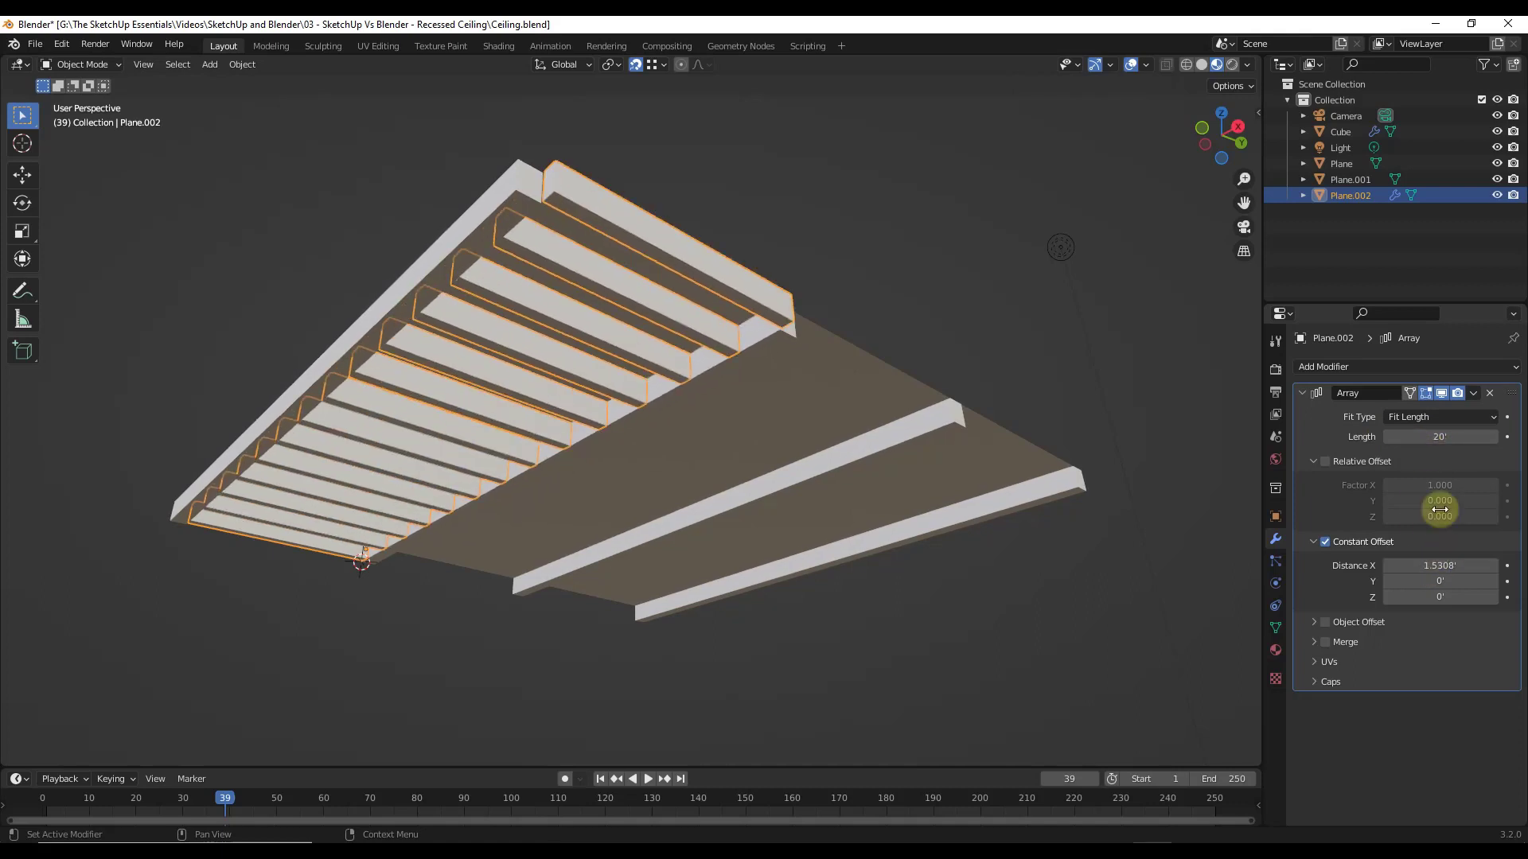
{"action": "left_click", "coordinate": [1450, 436]}
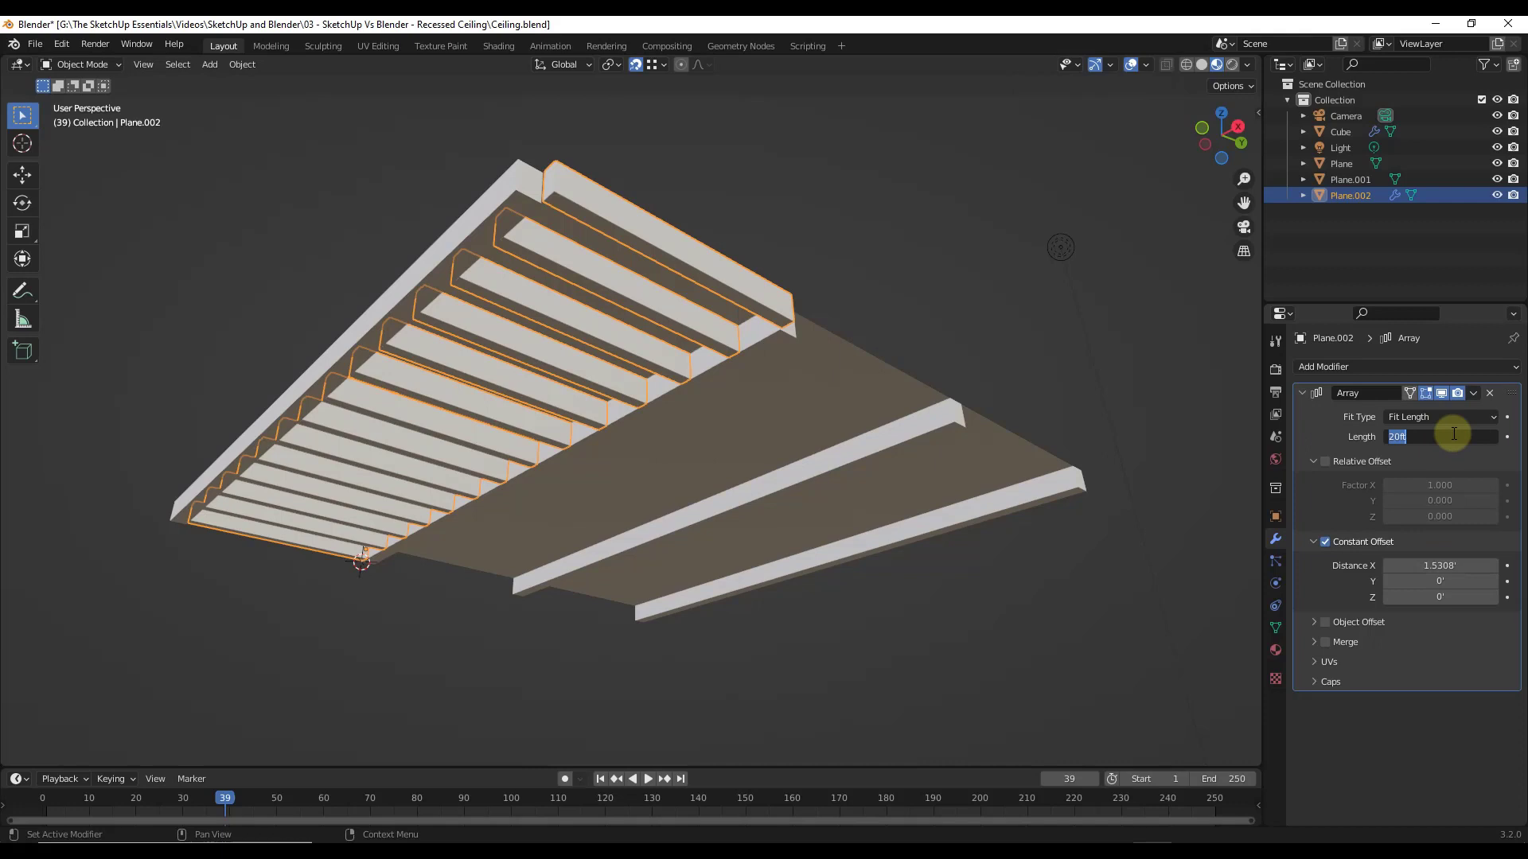
{"action": "type", "text": "19"}
{"action": "key", "text": "Return"}
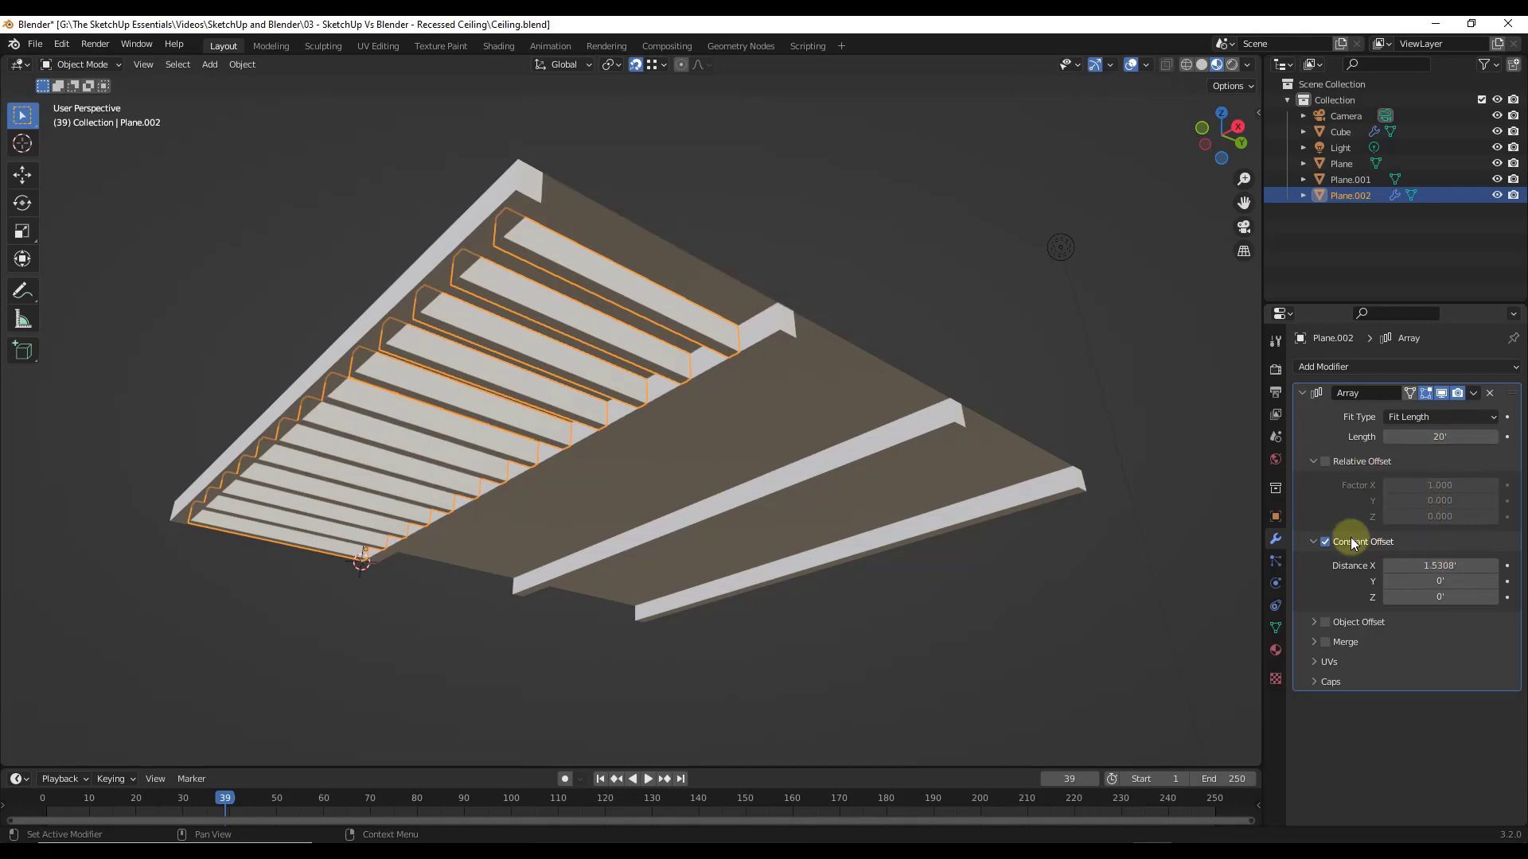
- Tune the constant X spacing between slats to about 0.66417'
{"action": "left_click_drag", "start_coordinate": [1444, 561], "coordinate": [1435, 567]}
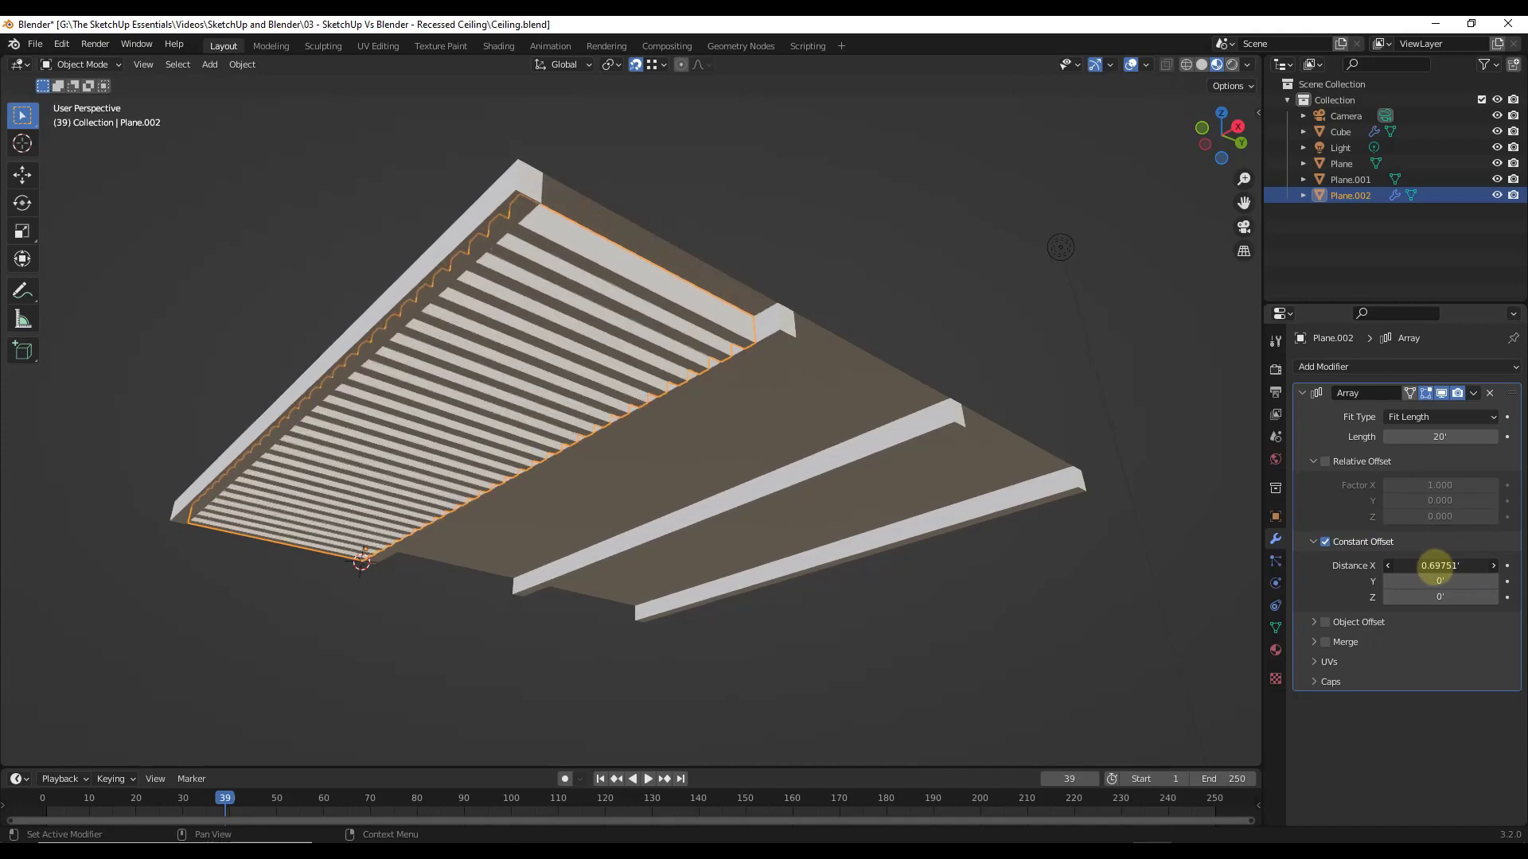
{"action": "left_click", "coordinate": [1494, 566]}
{"action": "left_click", "coordinate": [1494, 566]}
{"action": "left_click", "coordinate": [1494, 566]}
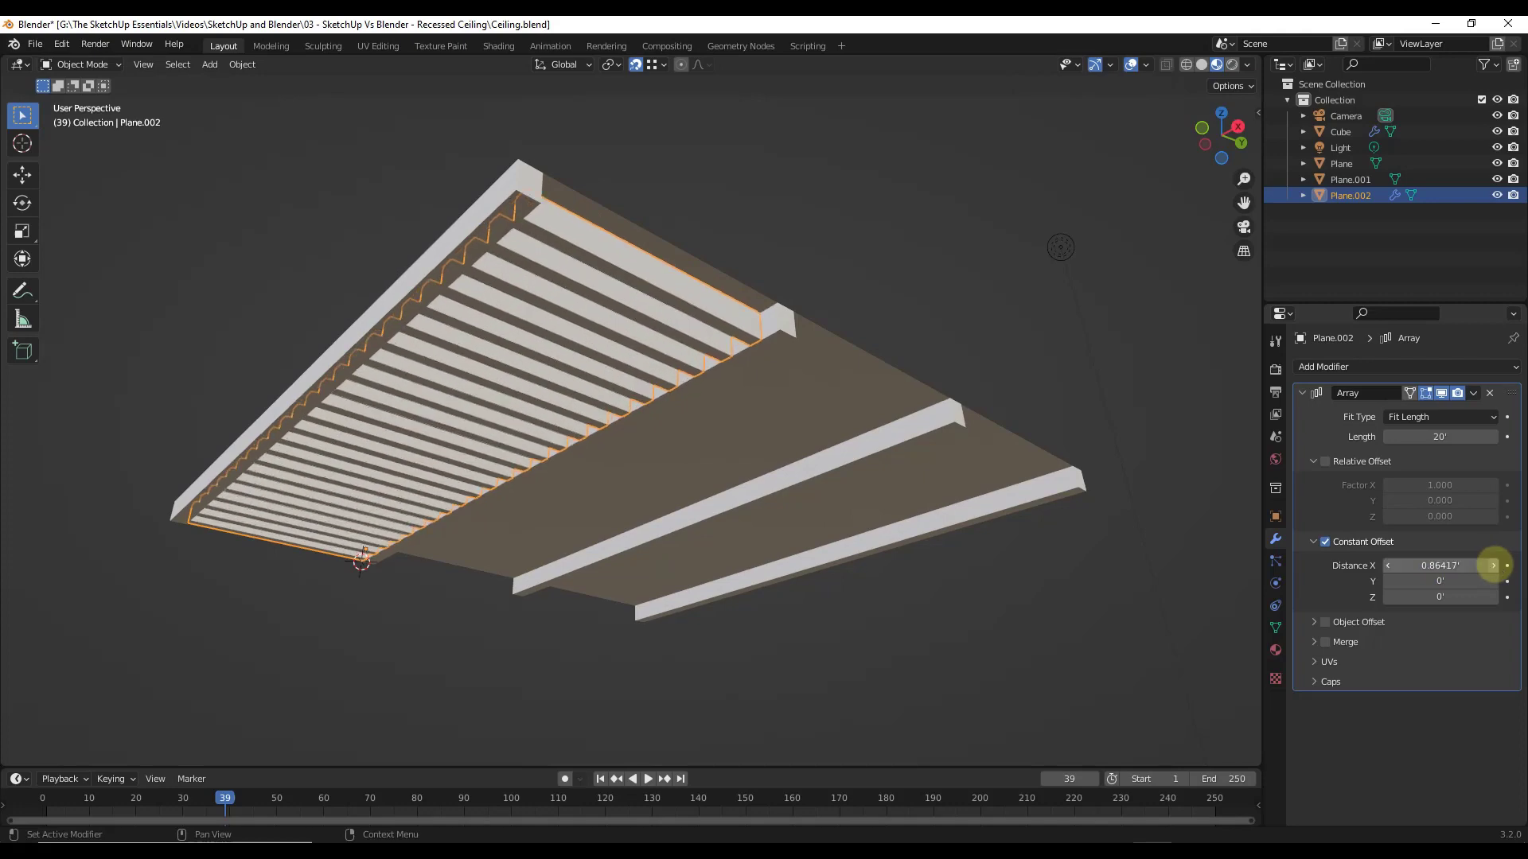
{"action": "left_click", "coordinate": [1494, 565]}
{"action": "left_click", "coordinate": [1495, 566]}
{"action": "middle_click_drag", "start_coordinate": [831, 477], "coordinate": [846, 494]}
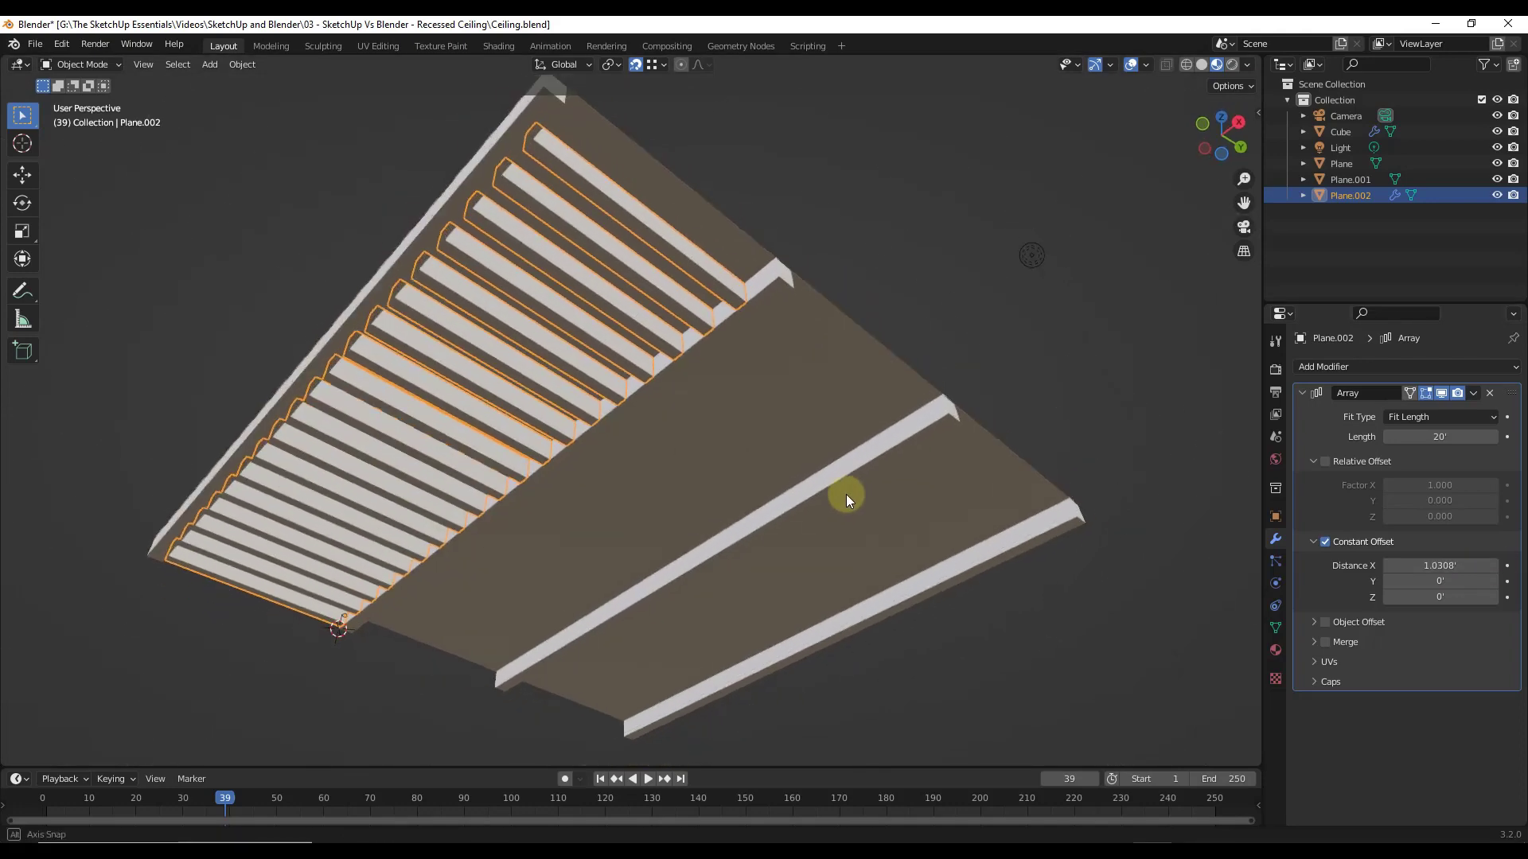
{"action": "mouse_move", "coordinate": [1436, 561]}
{"action": "left_mouse_down"}
{"action": "mouse_move", "coordinate": [1452, 566]}
{"action": "mouse_move", "coordinate": [1436, 567]}
{"action": "left_mouse_up"}
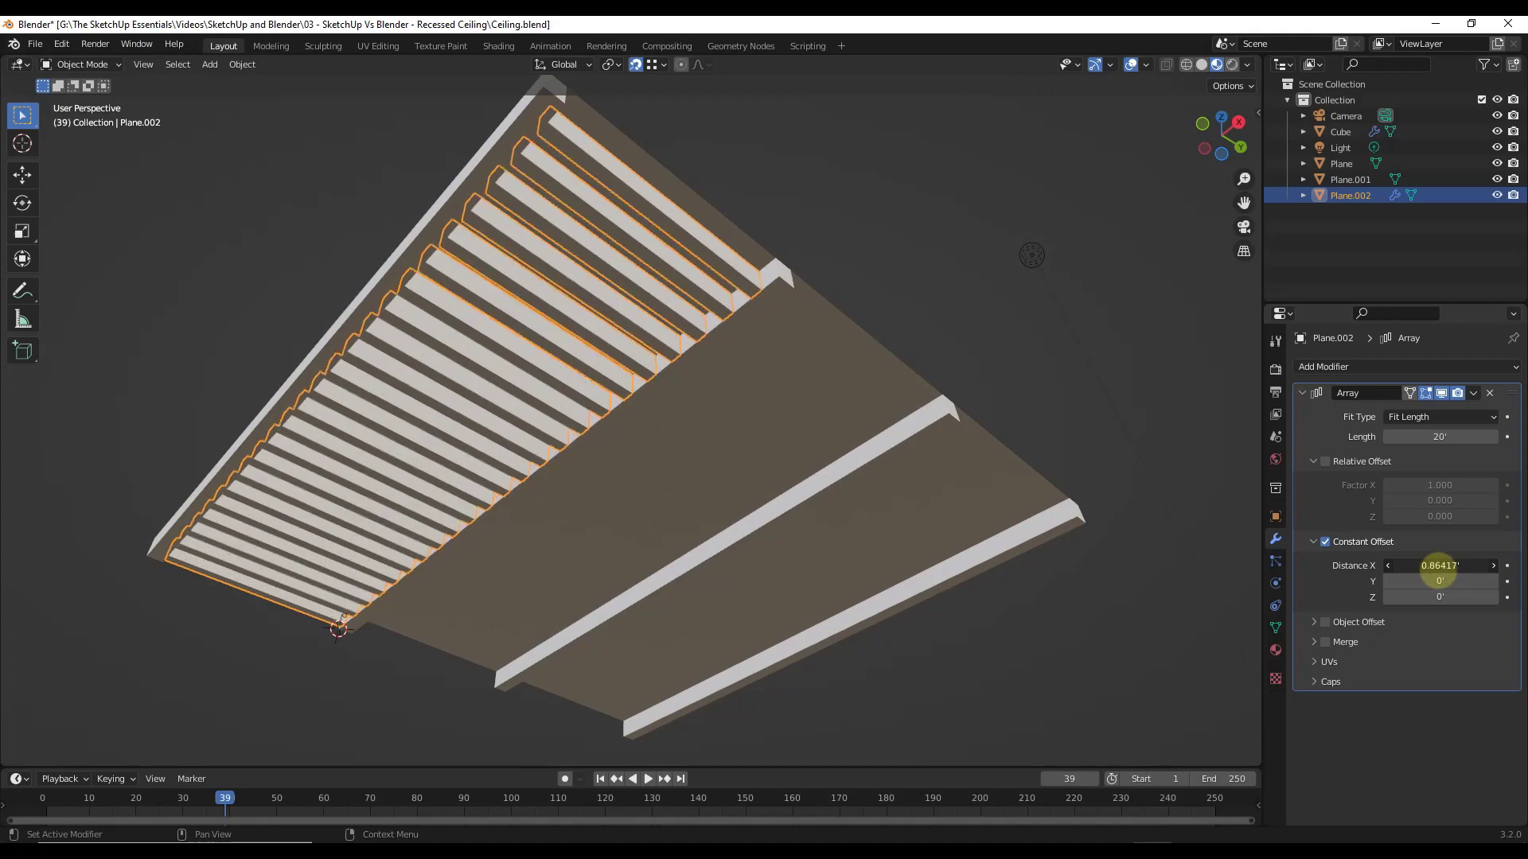
{"action": "middle_click_drag", "start_coordinate": [821, 377], "coordinate": [764, 401]}
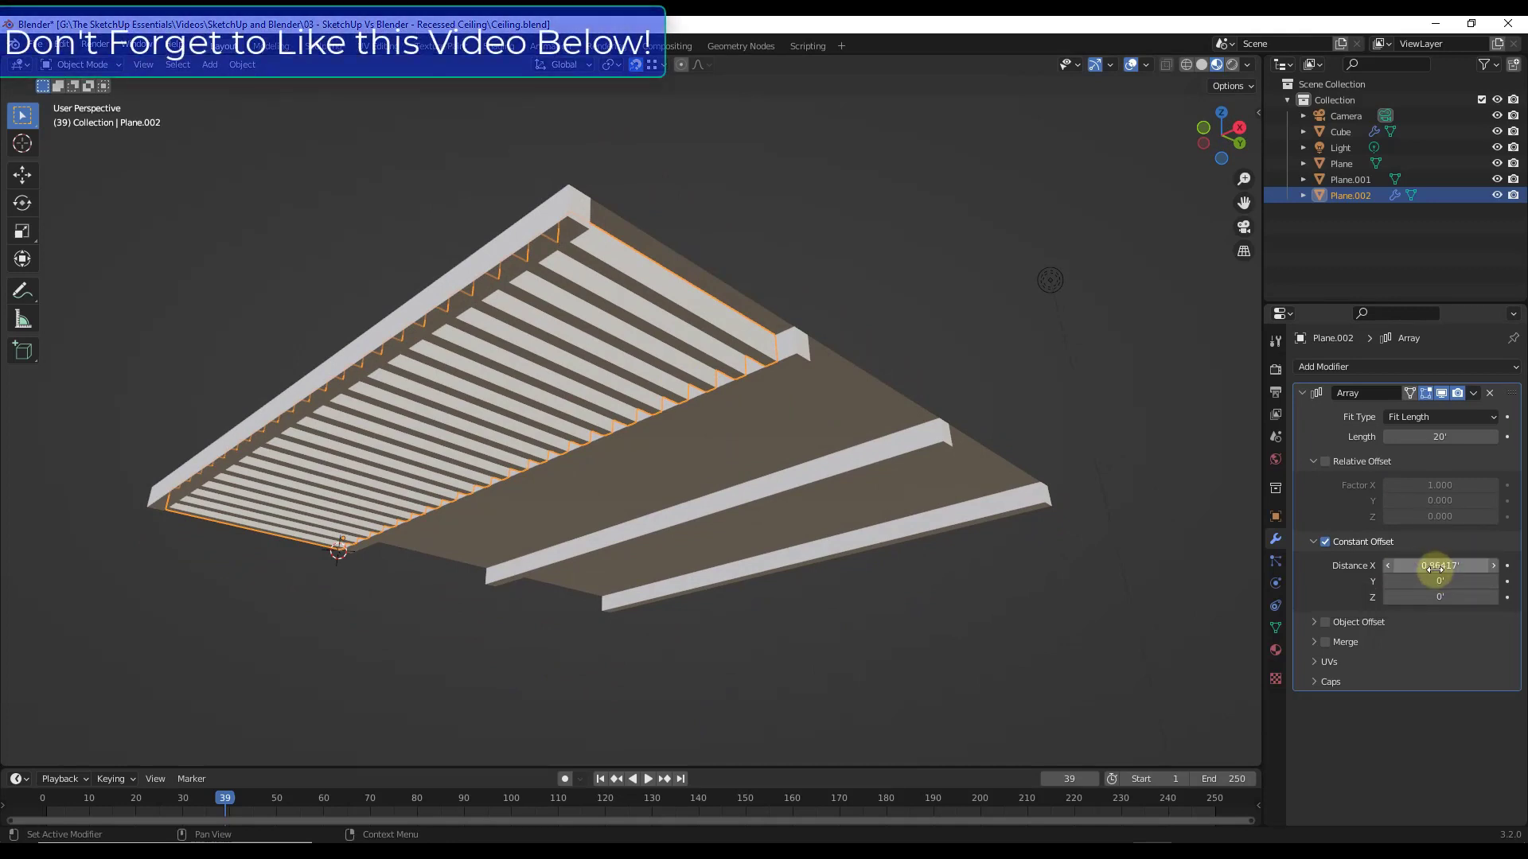
{"action": "left_click_drag", "start_coordinate": [1440, 565], "coordinate": [1411, 570]}
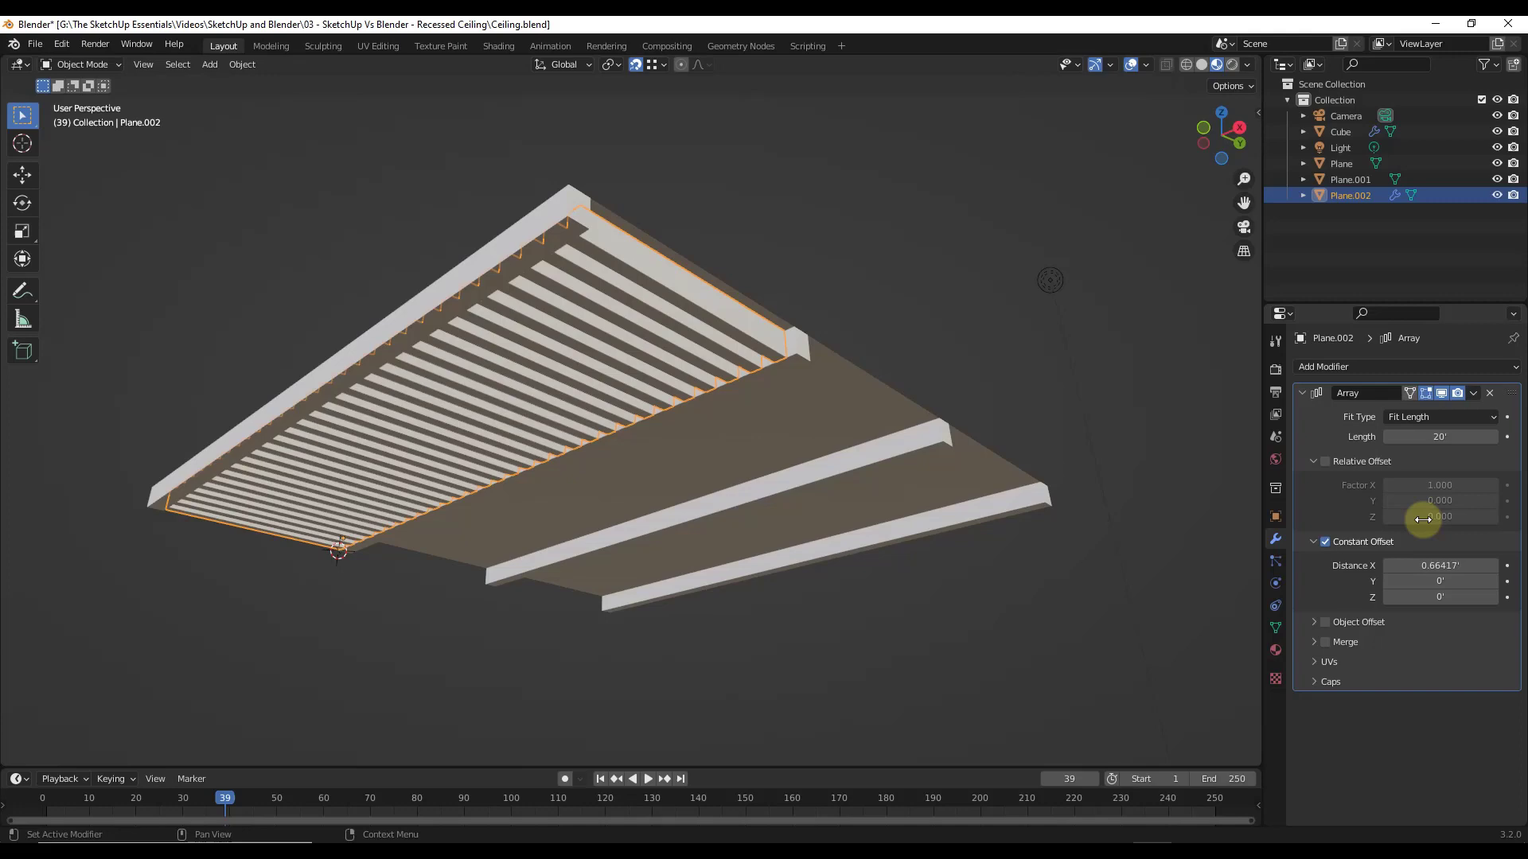
- Add a second Constant Offset array with X 0 and Z about -6.4833'
{"action": "left_click", "coordinate": [1302, 392]}
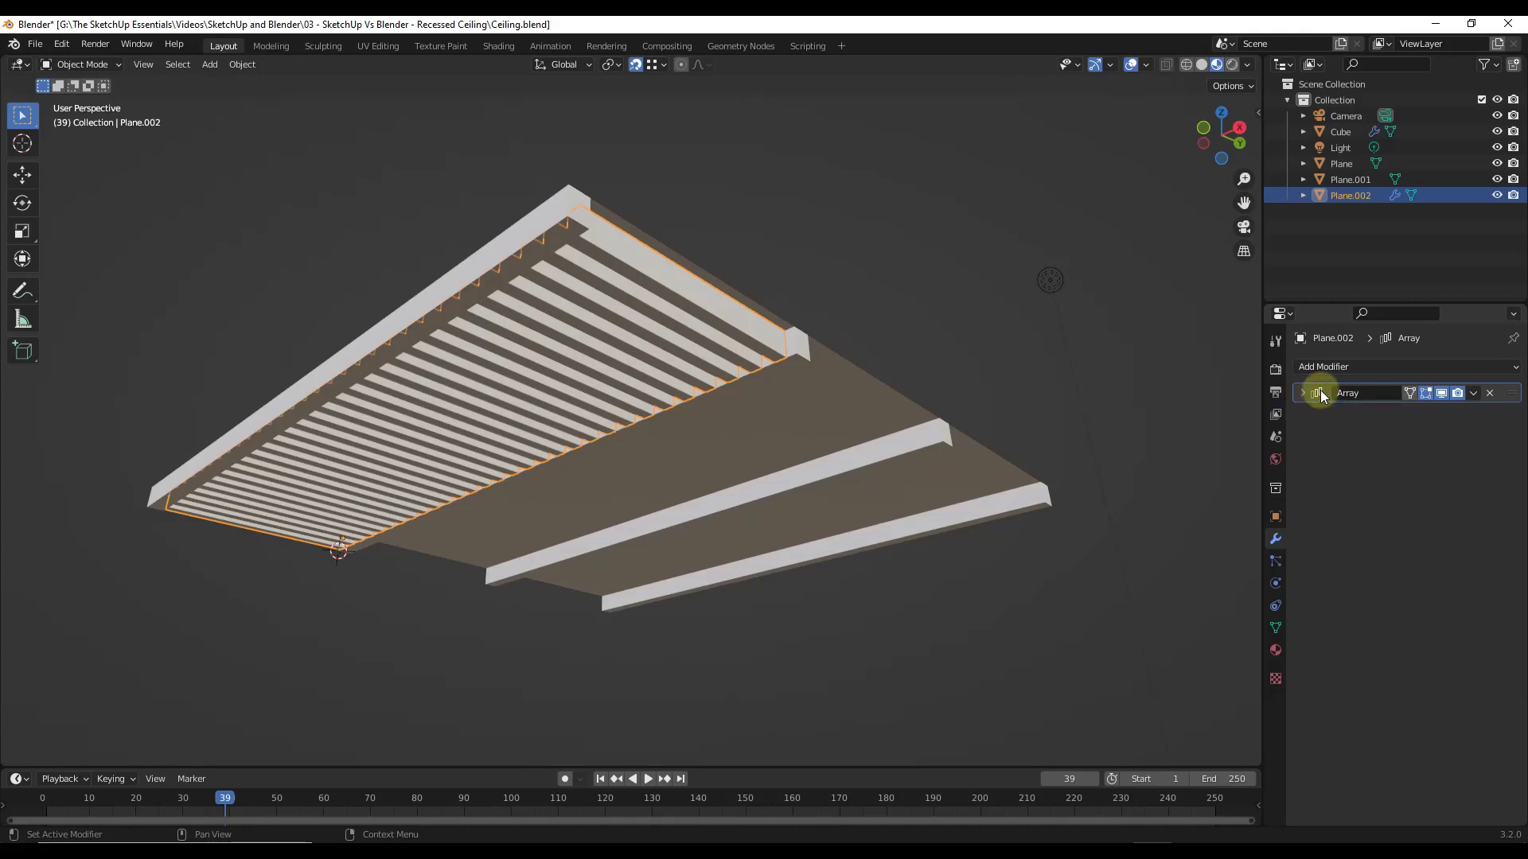
{"action": "left_click", "coordinate": [1338, 366]}
{"action": "left_click", "coordinate": [1220, 417]}
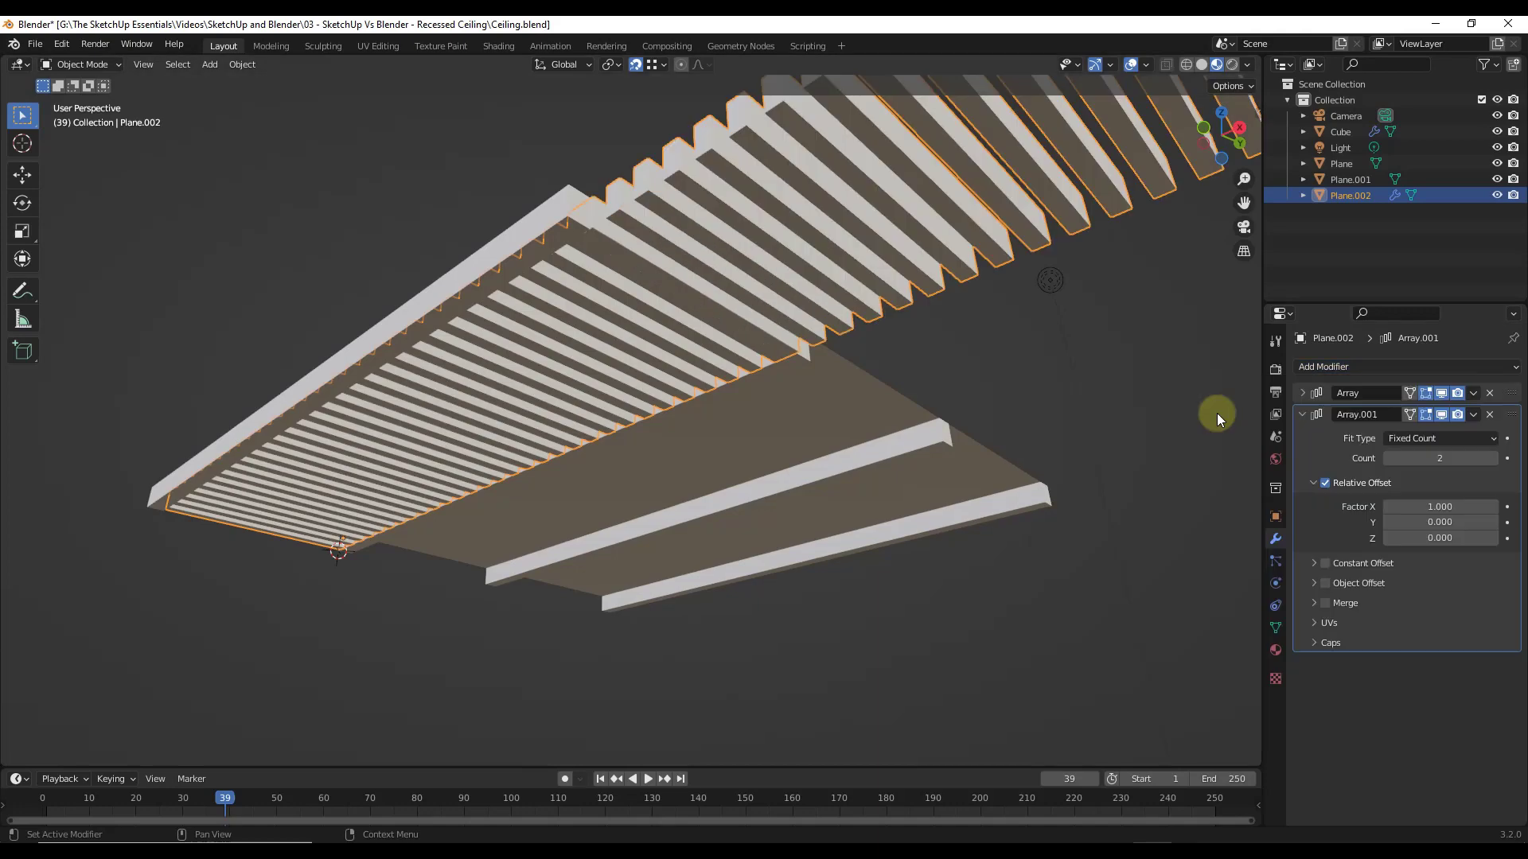
{"action": "left_click", "coordinate": [1325, 483]}
{"action": "left_click", "coordinate": [1325, 563]}
{"action": "left_click", "coordinate": [1313, 563]}
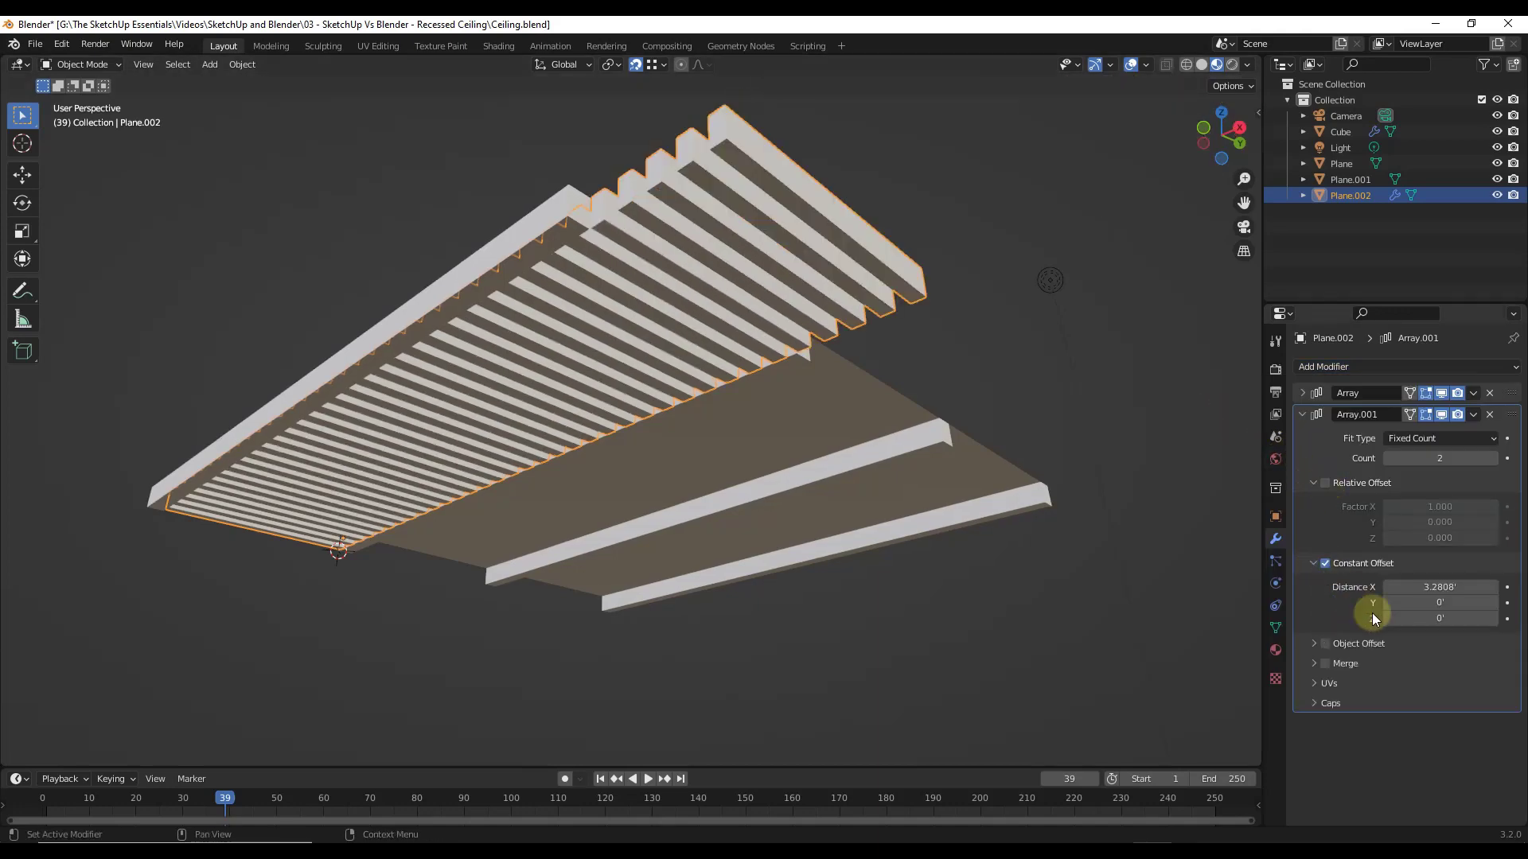
{"action": "type", "text": "0"}
{"action": "key", "text": "Return"}
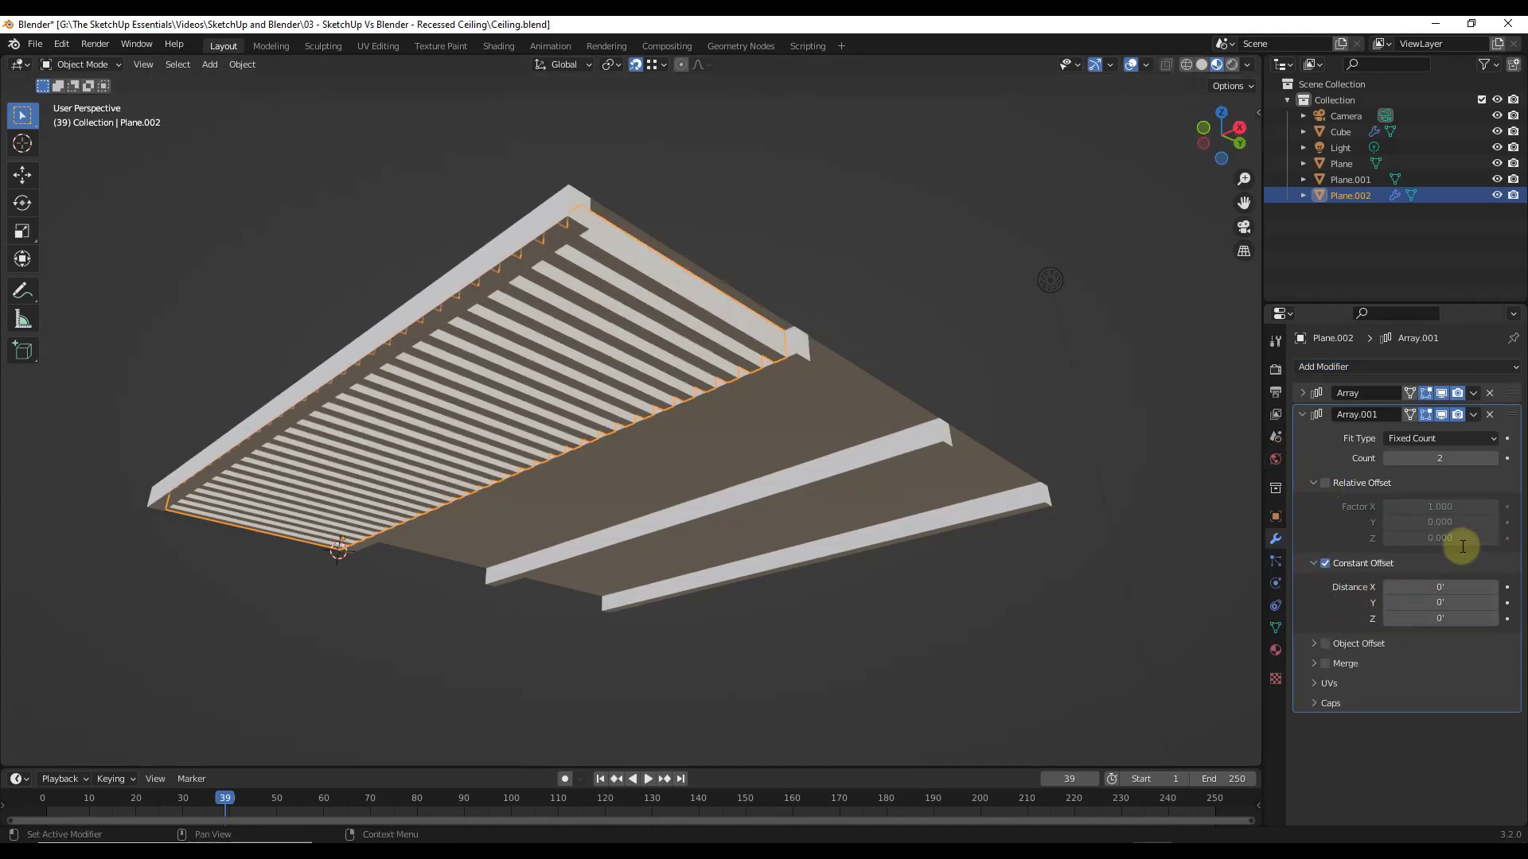
{"action": "left_click_drag", "start_coordinate": [1429, 619], "coordinate": [1365, 645]}
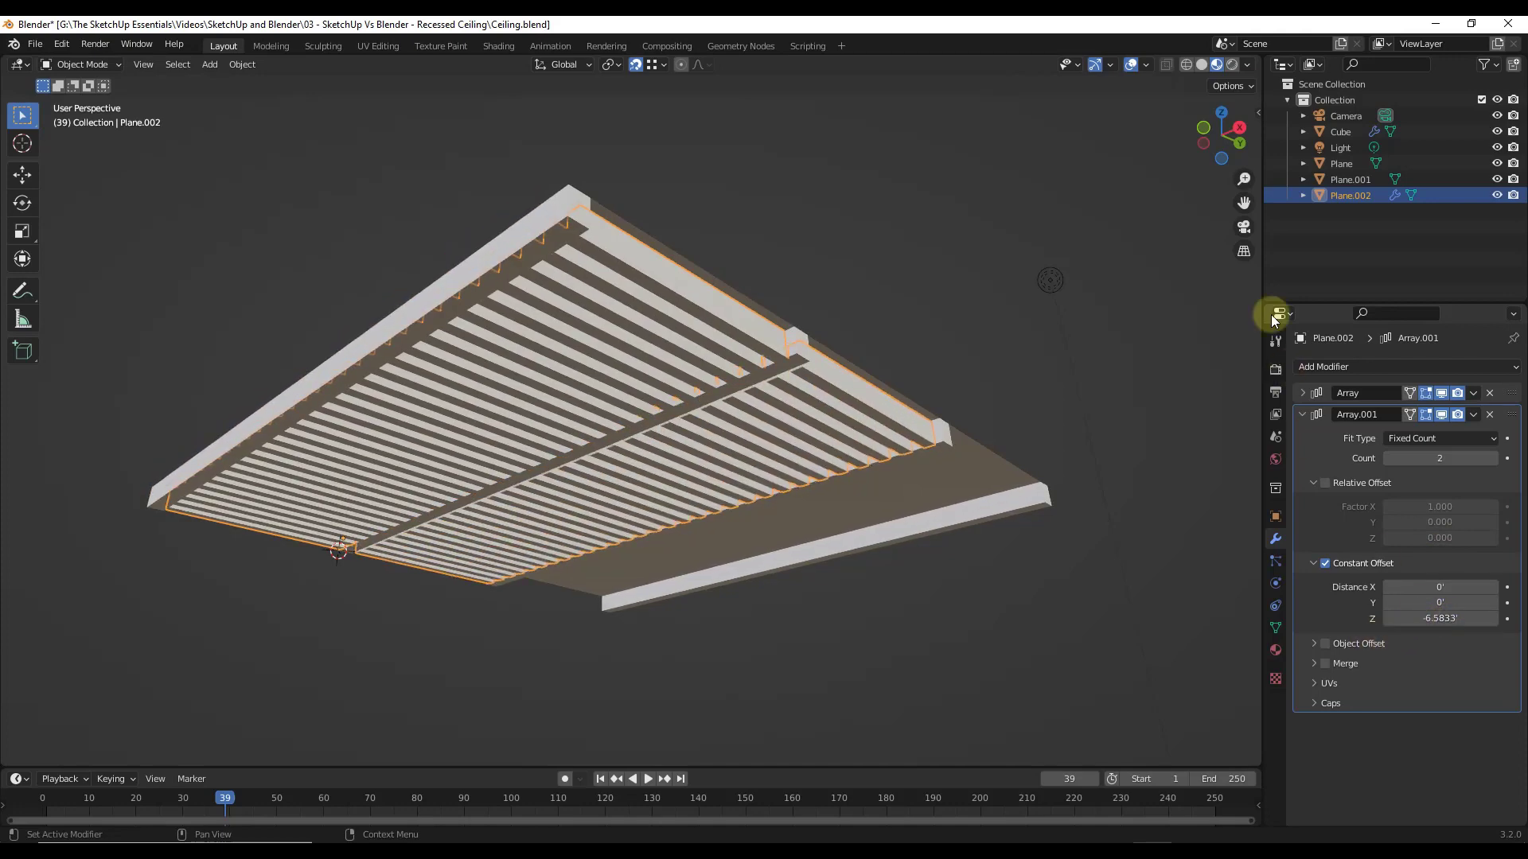
- Inspect the ceiling from side views, then return to a perspective view
{"action": "left_click", "coordinate": [1239, 143]}
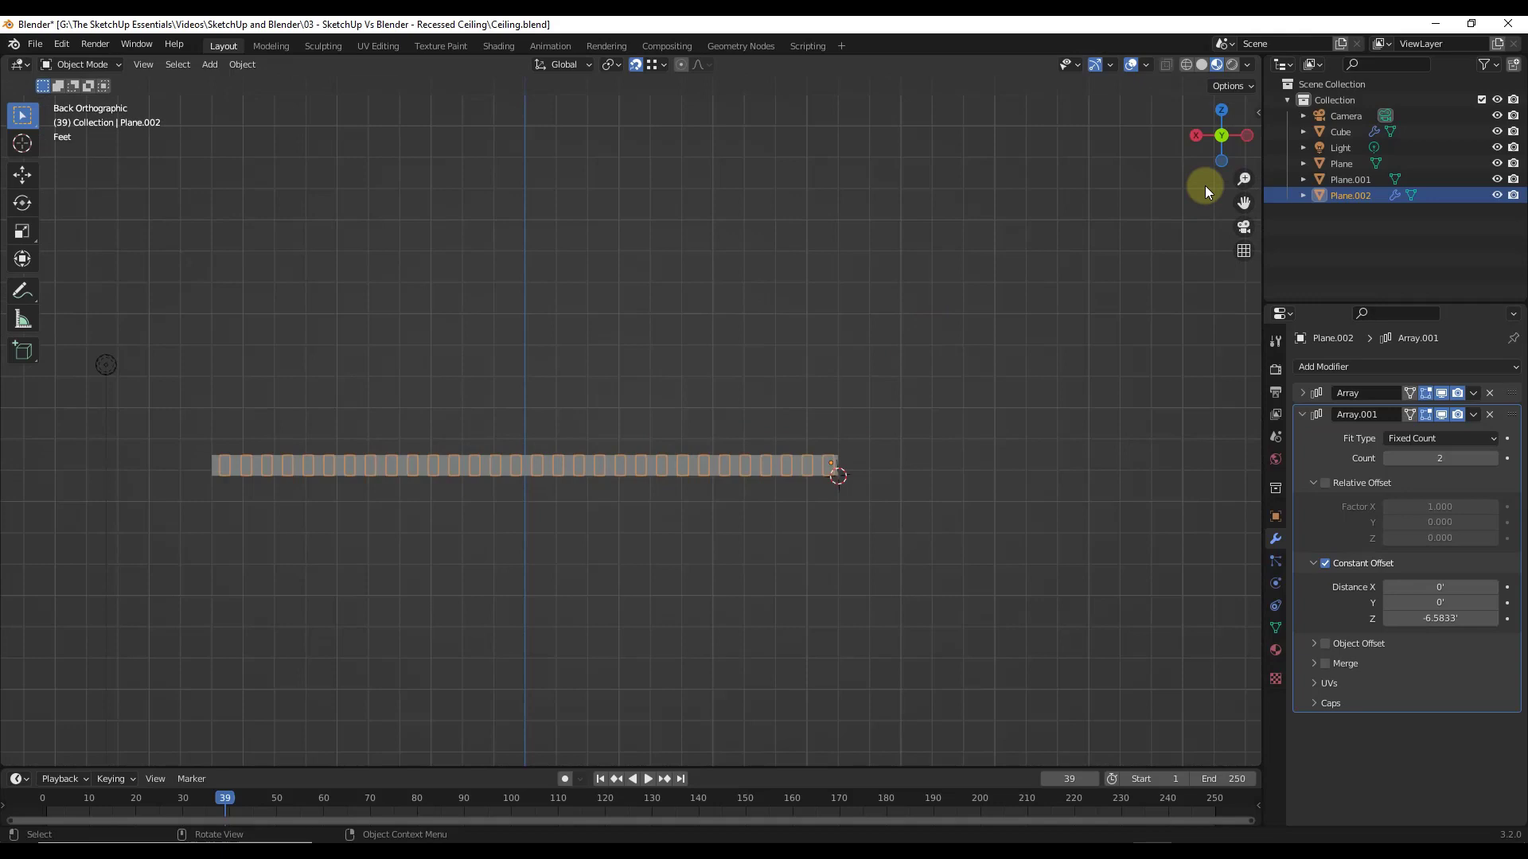
{"action": "left_click", "coordinate": [1248, 135]}
{"action": "left_click", "coordinate": [526, 470]}
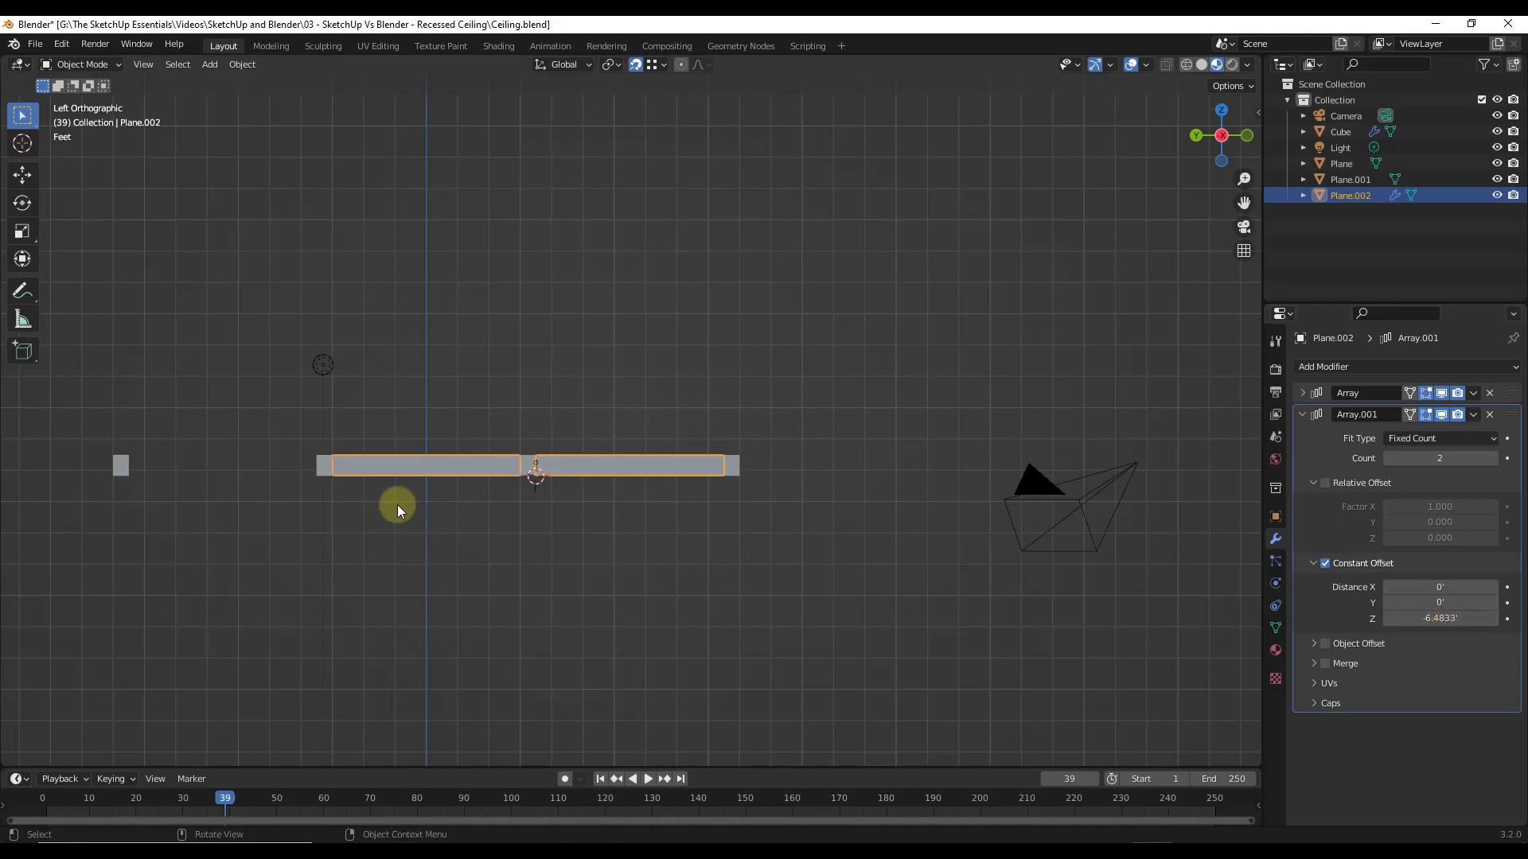
{"action": "middle_click_drag", "start_coordinate": [348, 522], "coordinate": [1129, 478]}
- Set the second array's count to 3 and widen slat spacing to 0.68917'
{"action": "left_click", "coordinate": [1493, 459]}
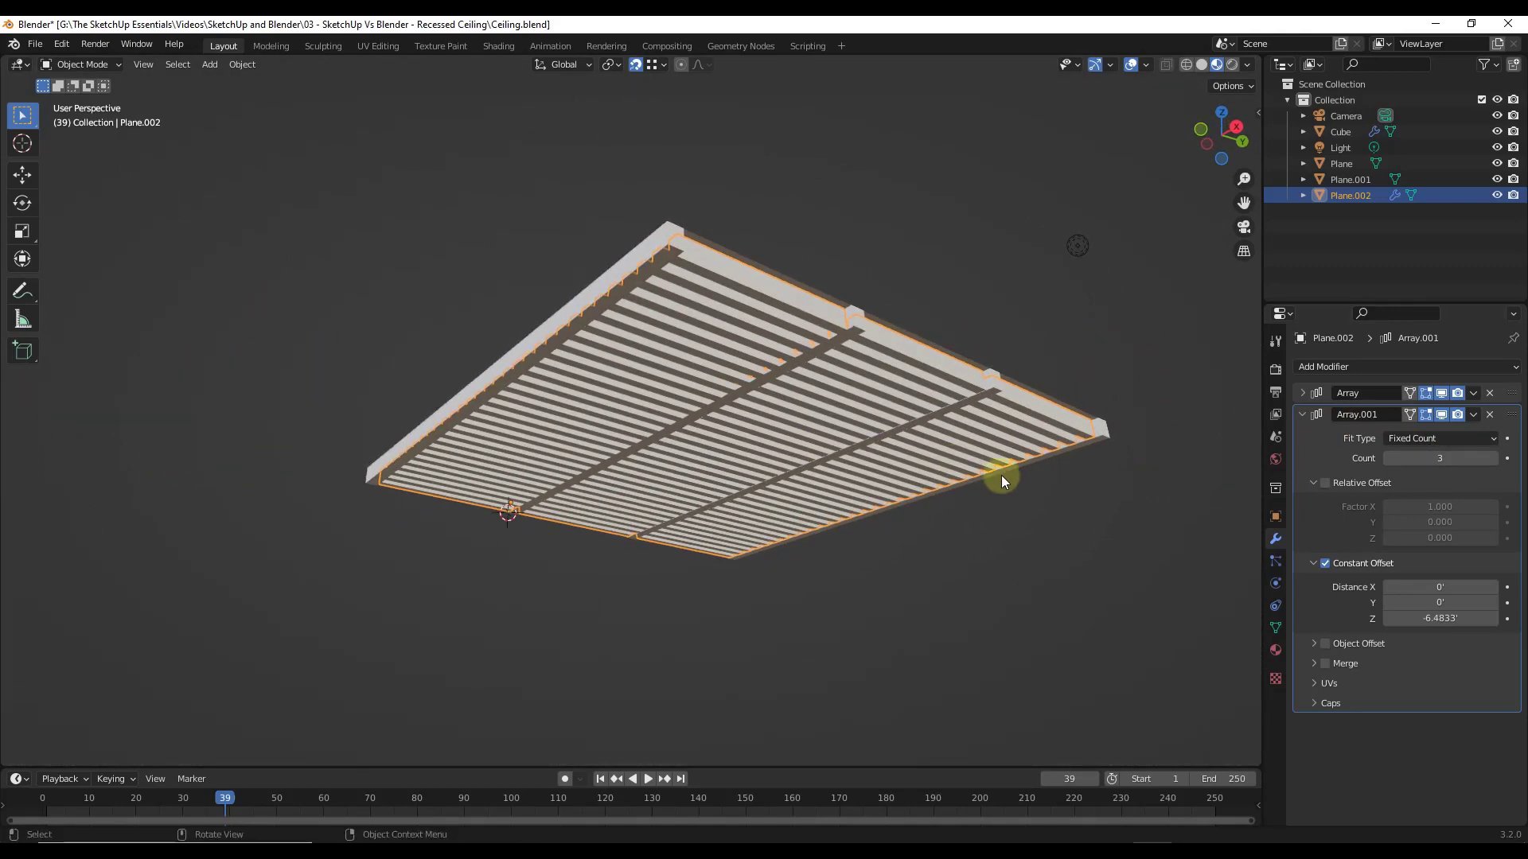
{"action": "scroll", "coordinate": [868, 461], "scroll_direction": "up", "scroll_amount": 3}
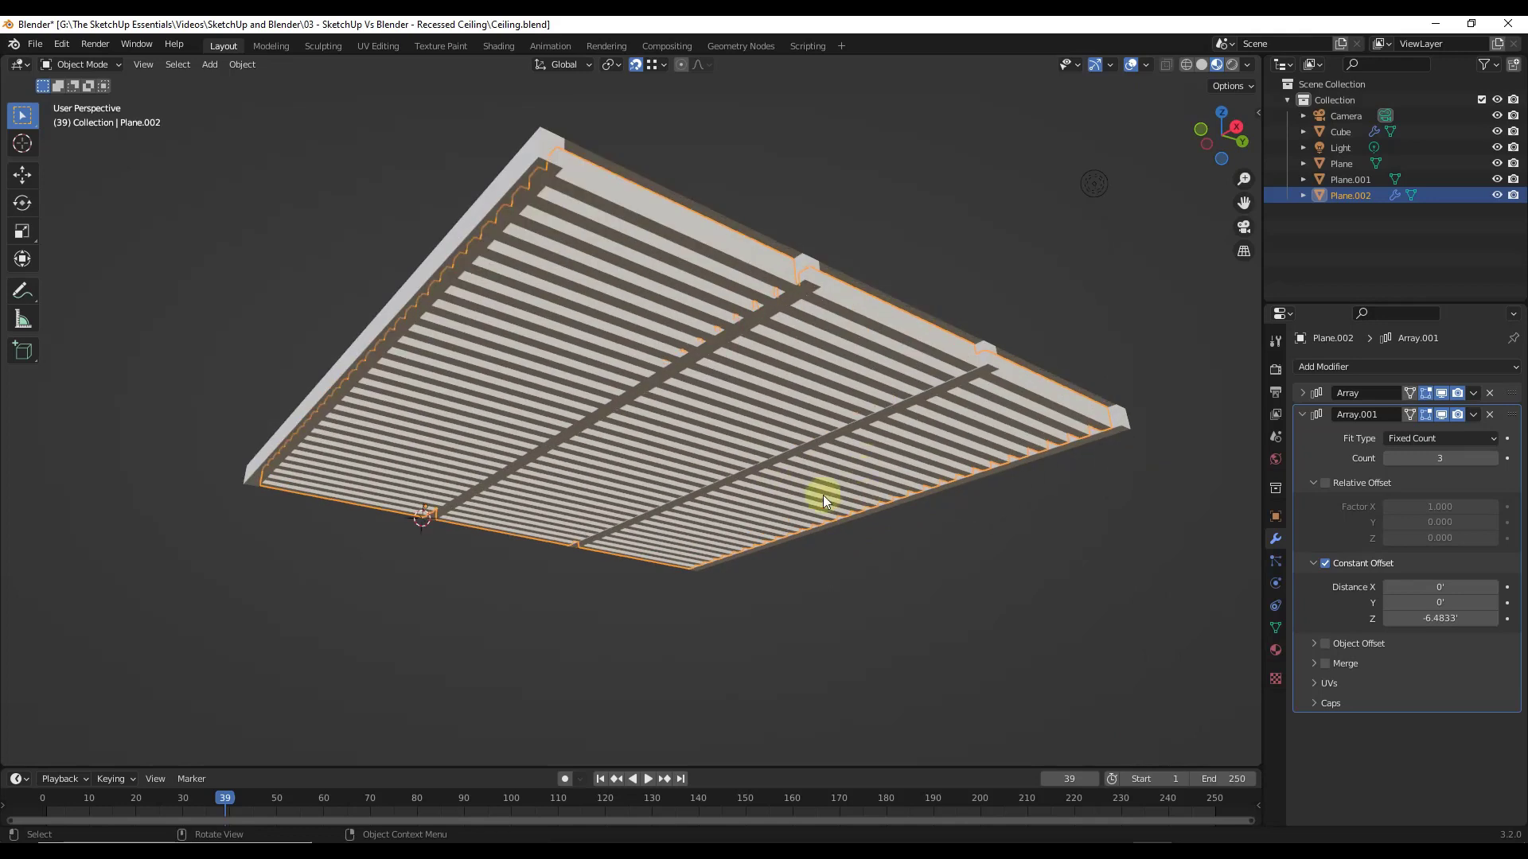
{"action": "left_click", "coordinate": [1303, 393]}
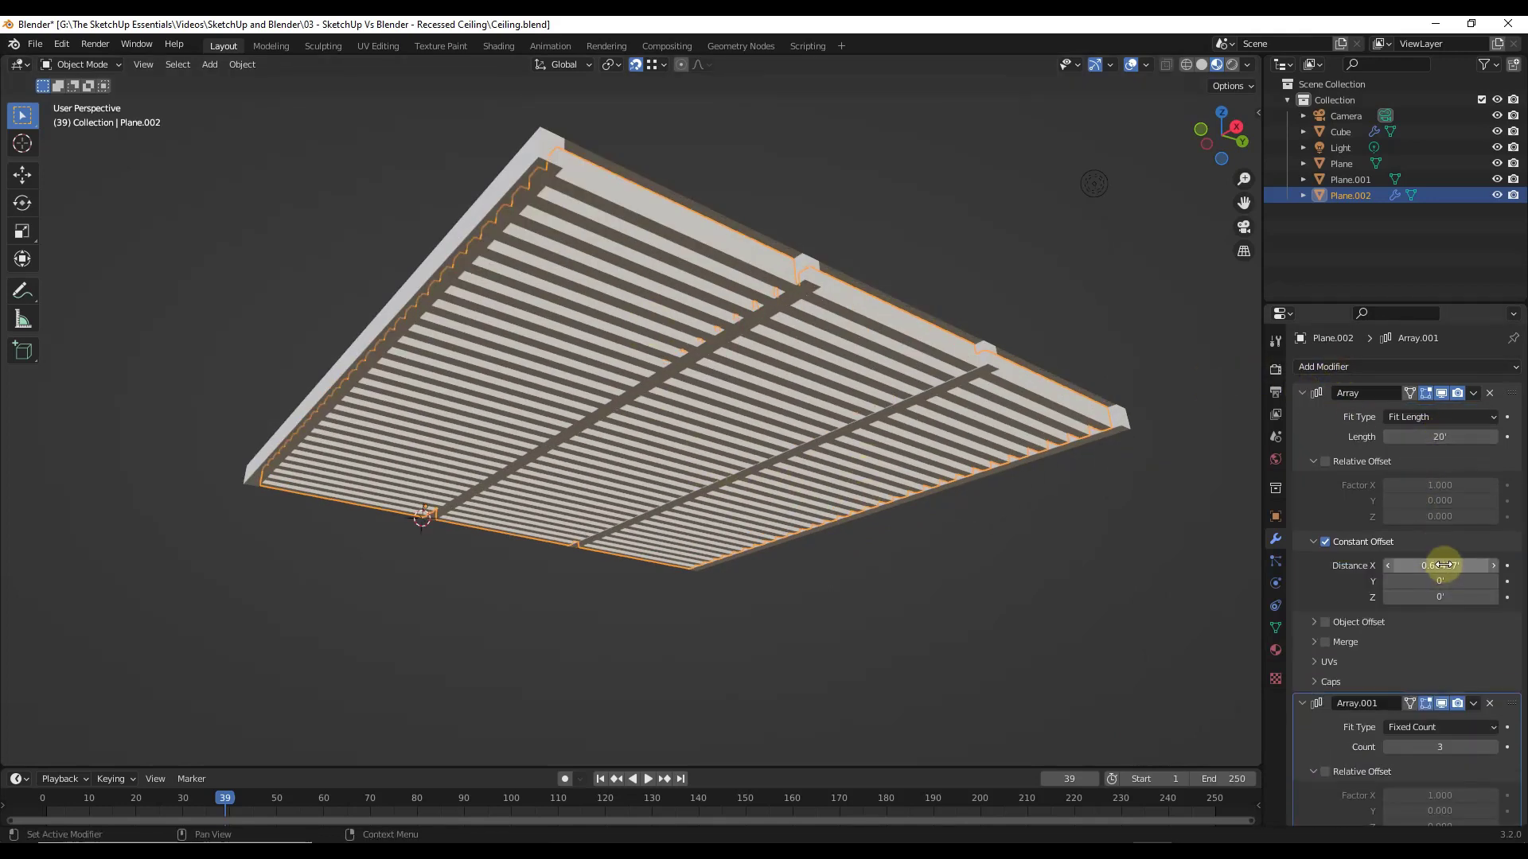
{"action": "mouse_move", "coordinate": [1443, 565]}
{"action": "left_mouse_down"}
{"action": "mouse_move", "coordinate": [1465, 565]}
{"action": "mouse_move", "coordinate": [1450, 564]}
{"action": "left_mouse_up"}
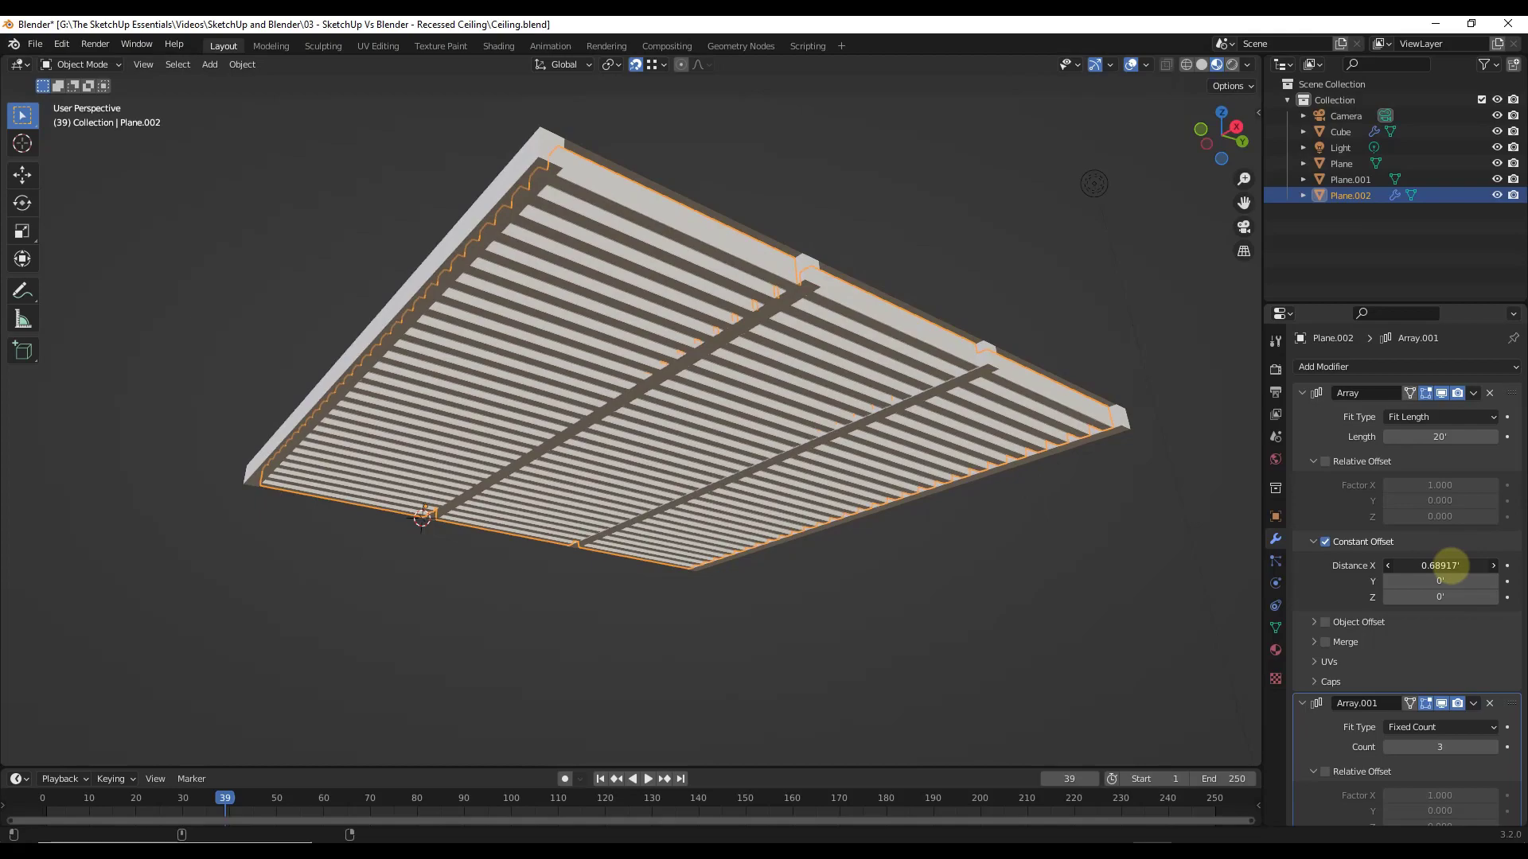